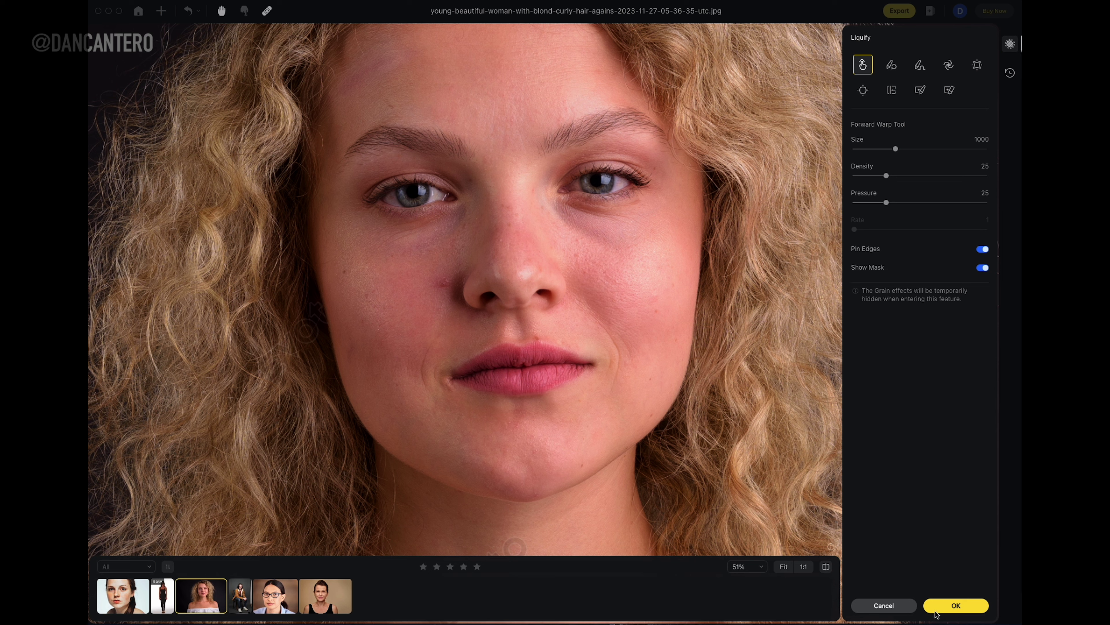
# Step: Cancel Liquify, try the Spot Healing Brush on the dark blemish beside the nose, and exit the Healing Tool without saving
pyautogui.click(895, 604)
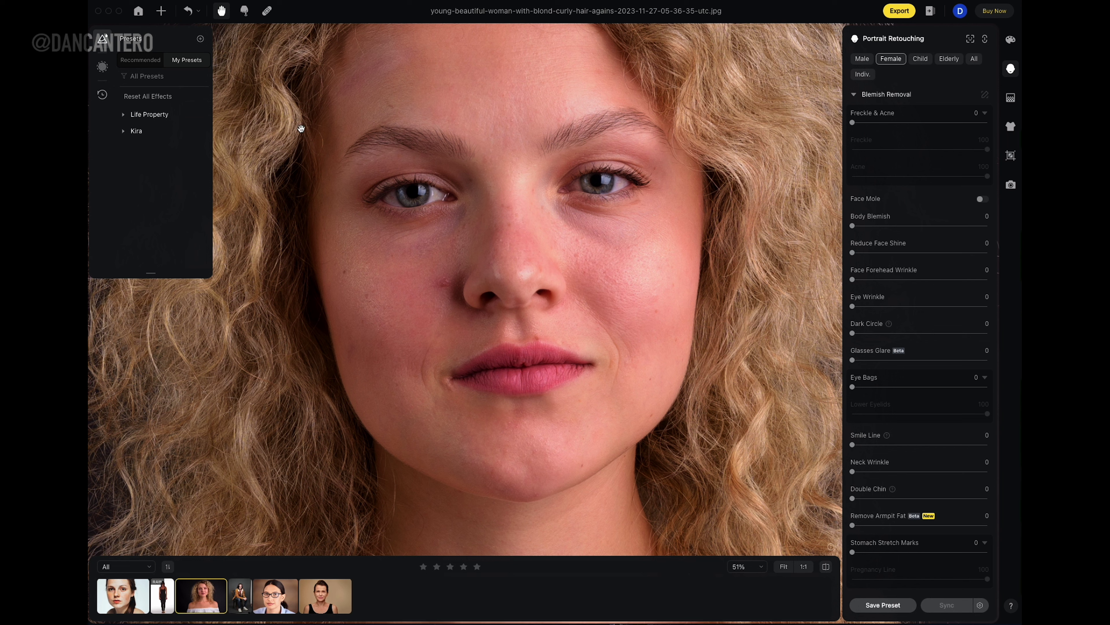
pyautogui.click(266, 10)
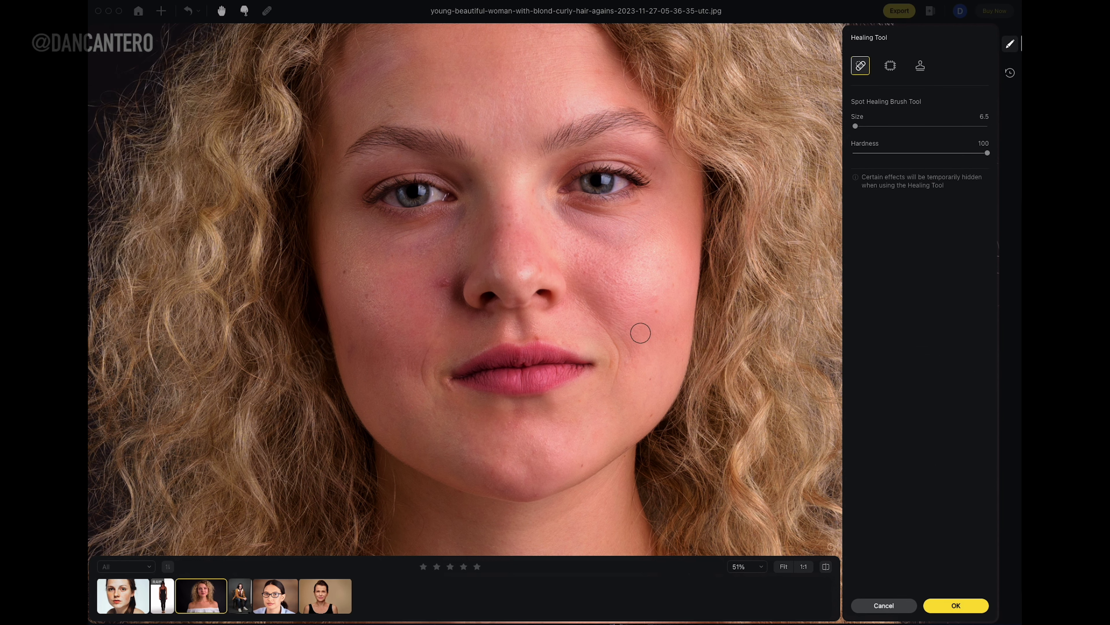
pyautogui.click(445, 285)
pyautogui.press('super+z')
pyautogui.click(882, 606)
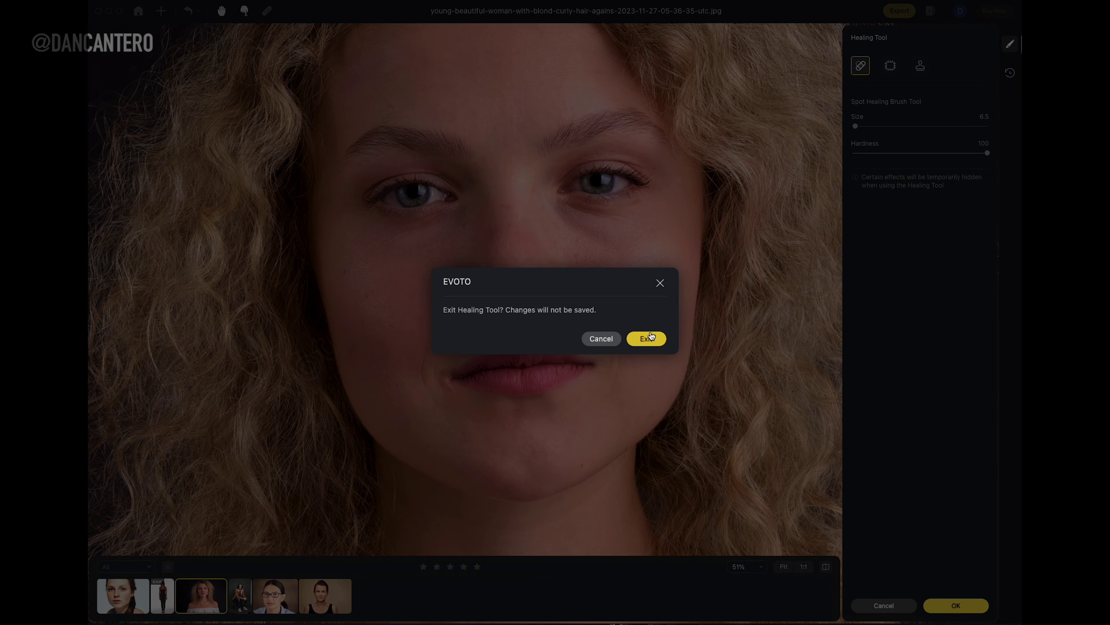
pyautogui.click(650, 345)
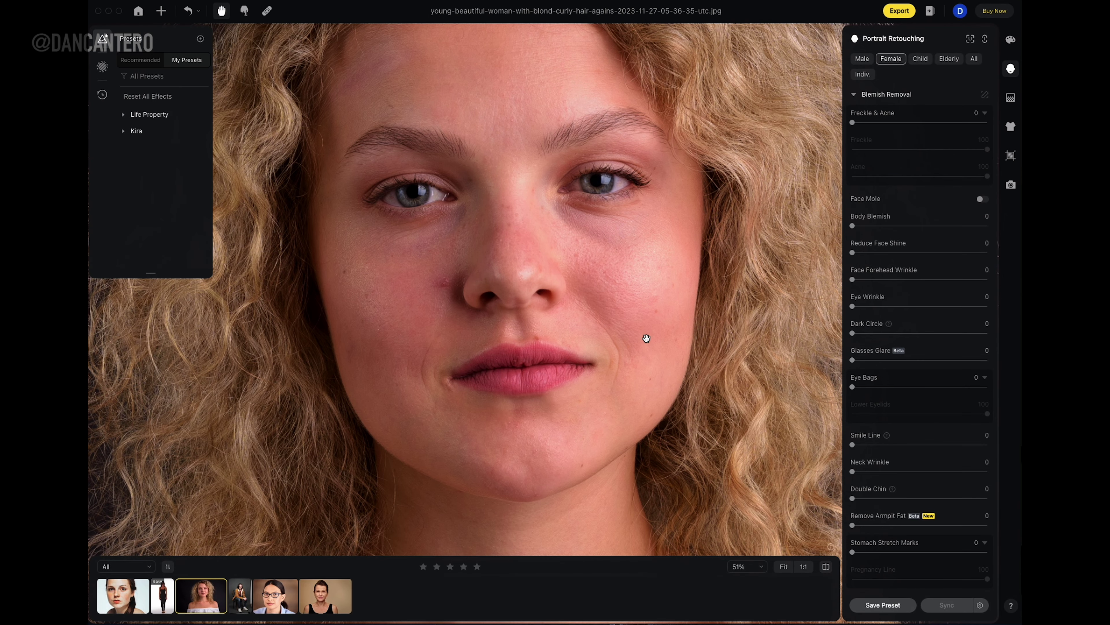
# Step: Return to the project overview, reopen Test Project and bring up a close view of the curly-haired blonde woman's portrait
pyautogui.click(138, 12)
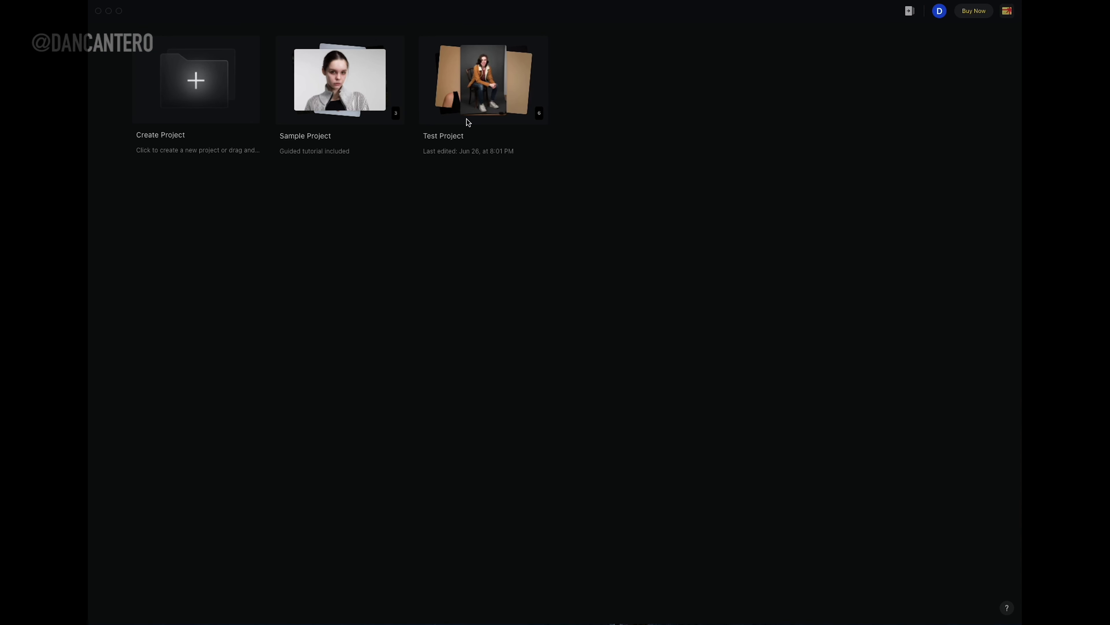
pyautogui.click(484, 80)
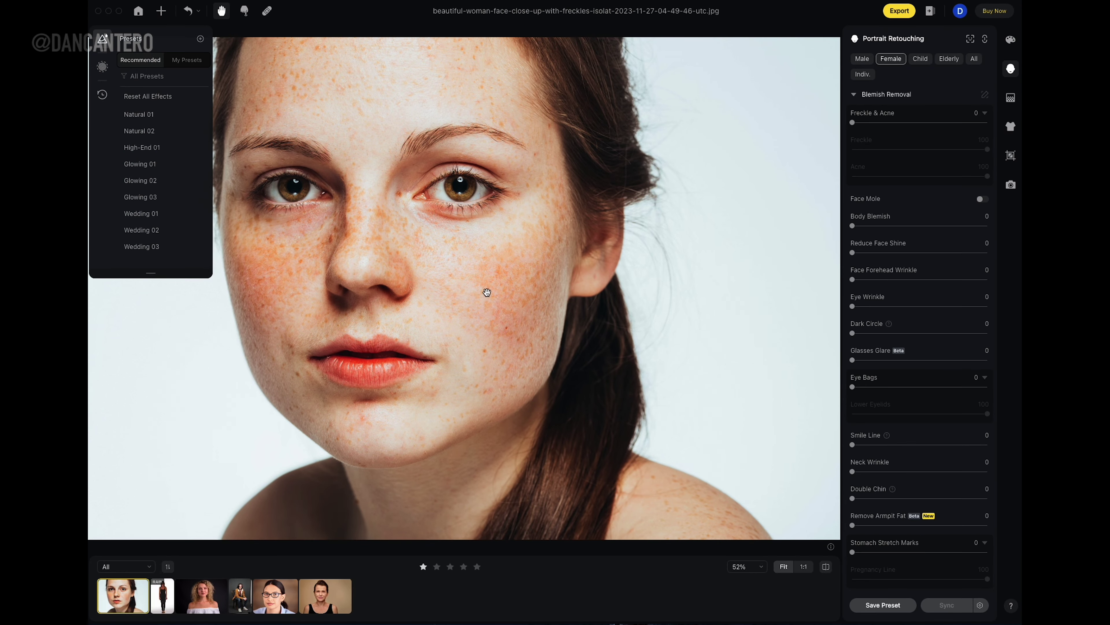
pyautogui.click(202, 603)
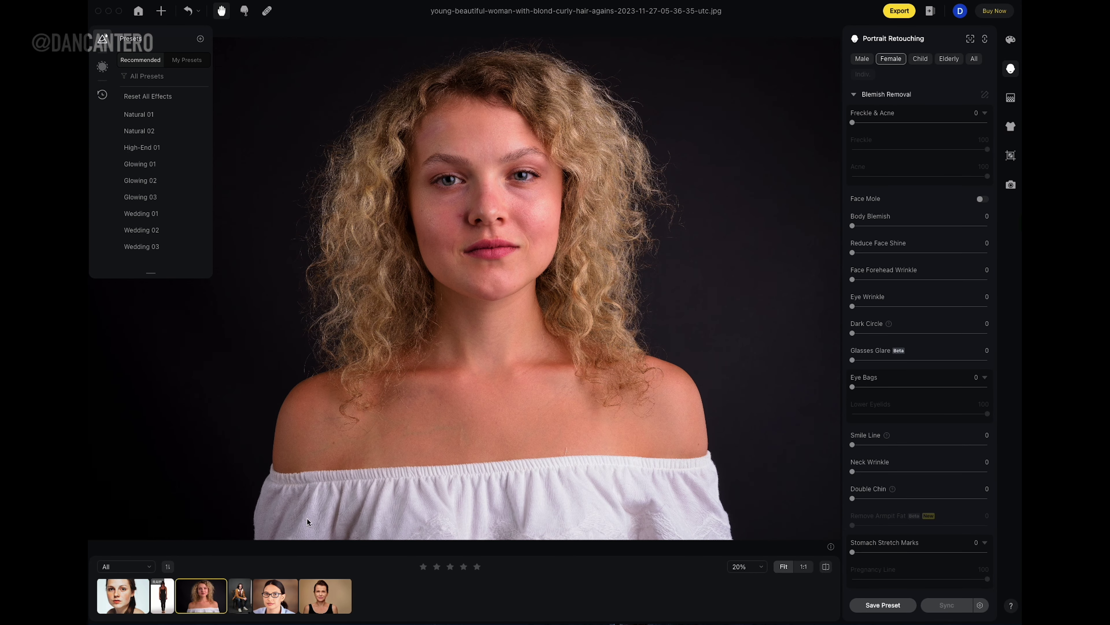
pyautogui.scroll(3, 498, 229)
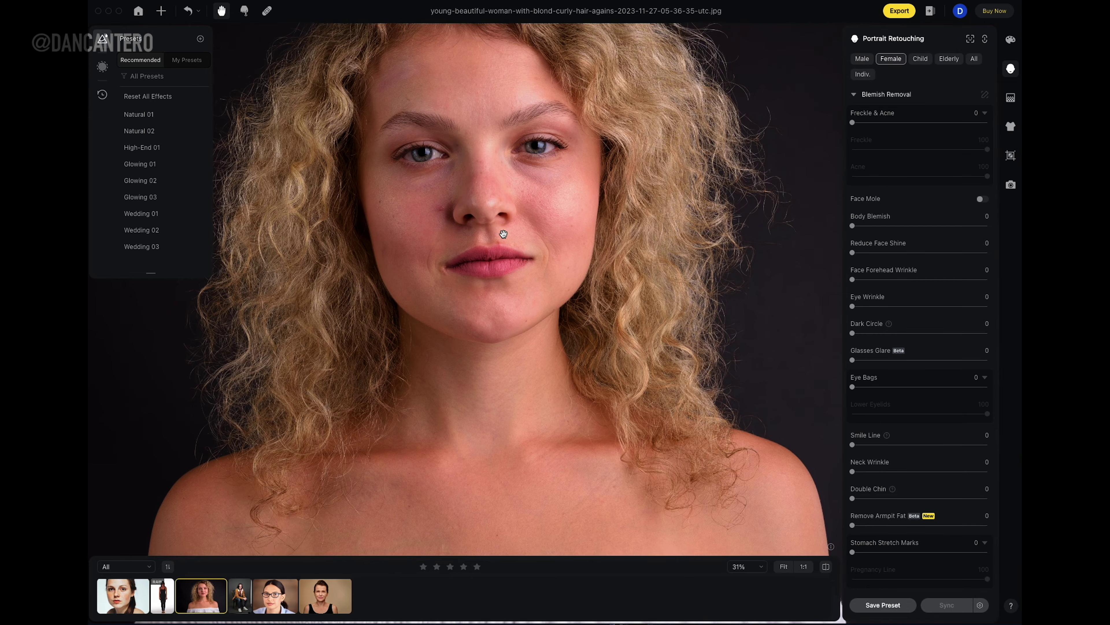
pyautogui.moveTo(496, 227); pyautogui.dragTo(503, 296)
pyautogui.scroll(2, 511, 289)
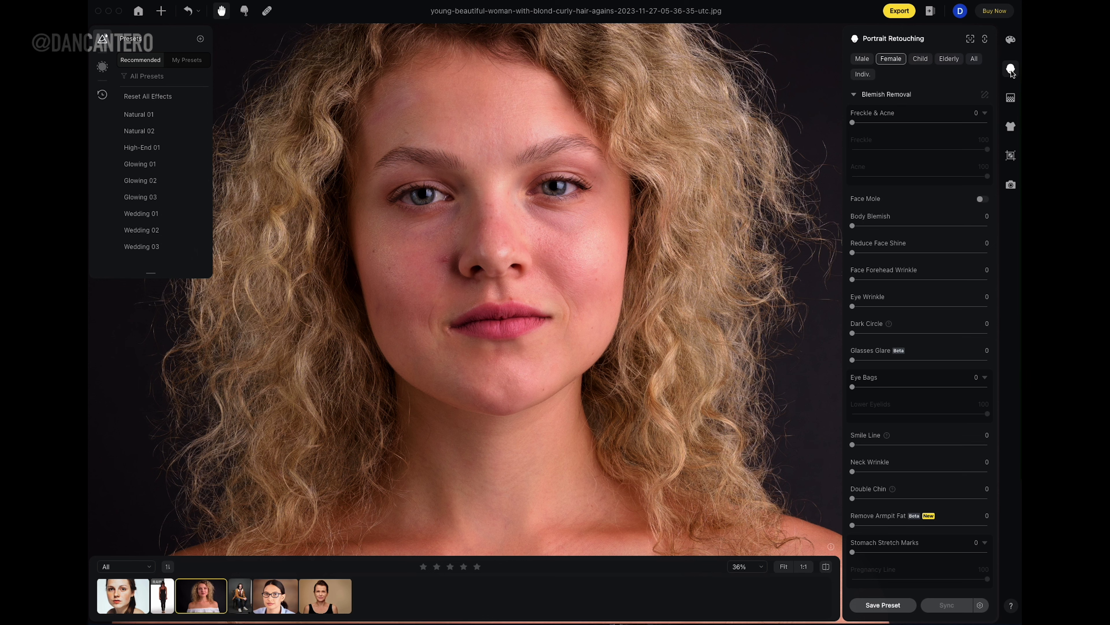
# Step: Examine the white balance and tone settings in the full-image color adjustments
pyautogui.click(1012, 44)
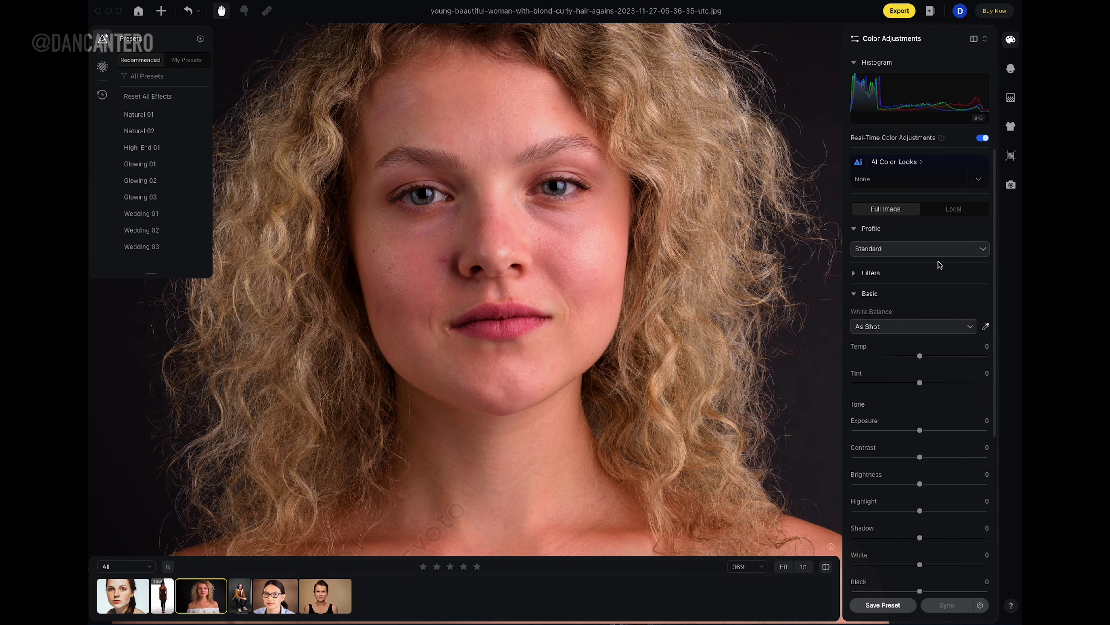
pyautogui.scroll(-5, 938, 262)
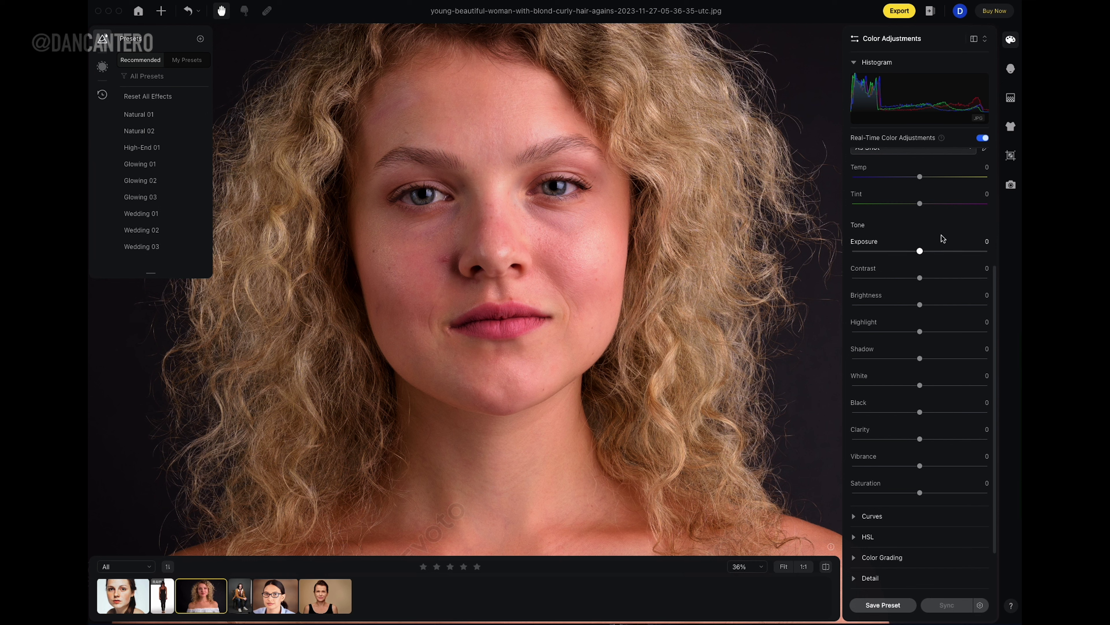
pyautogui.scroll(-1, 926, 234)
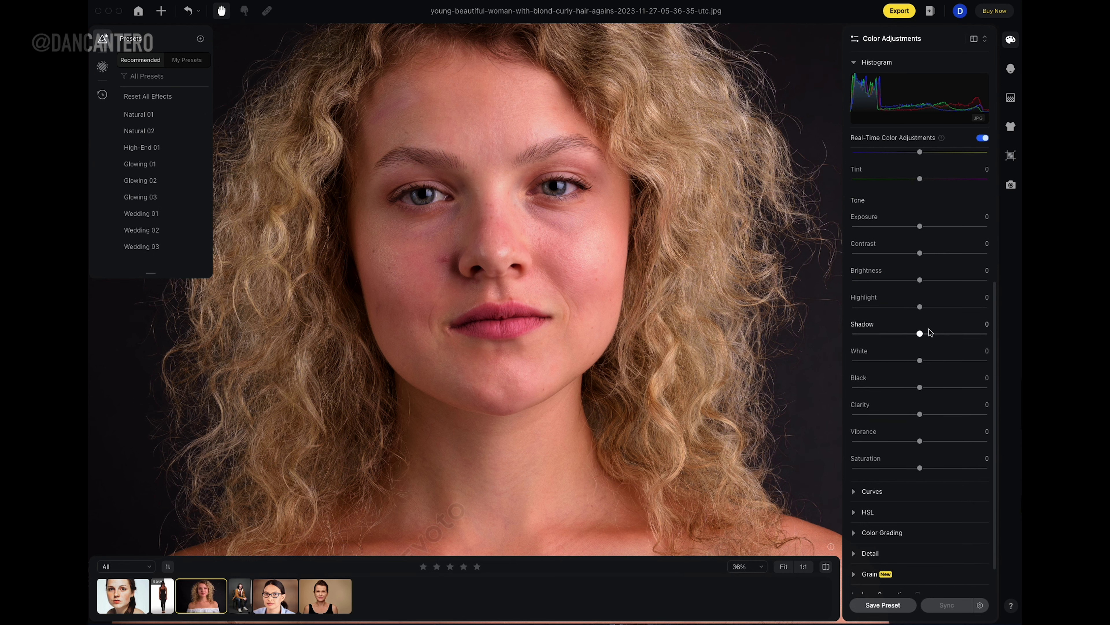
pyautogui.scroll(-1, 923, 330)
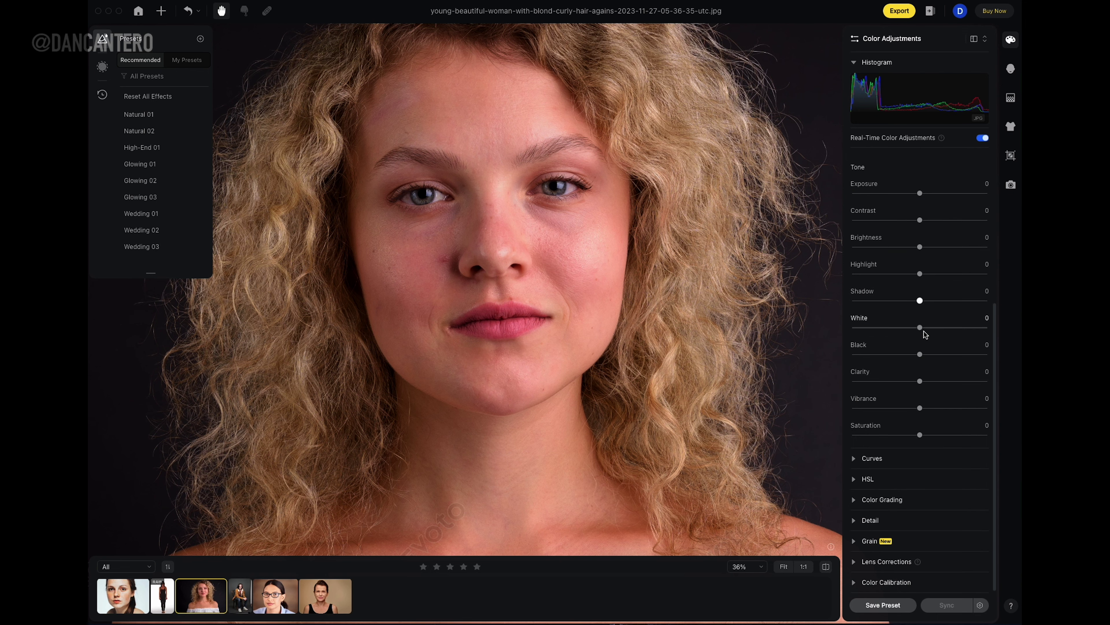
pyautogui.scroll(4, 924, 335)
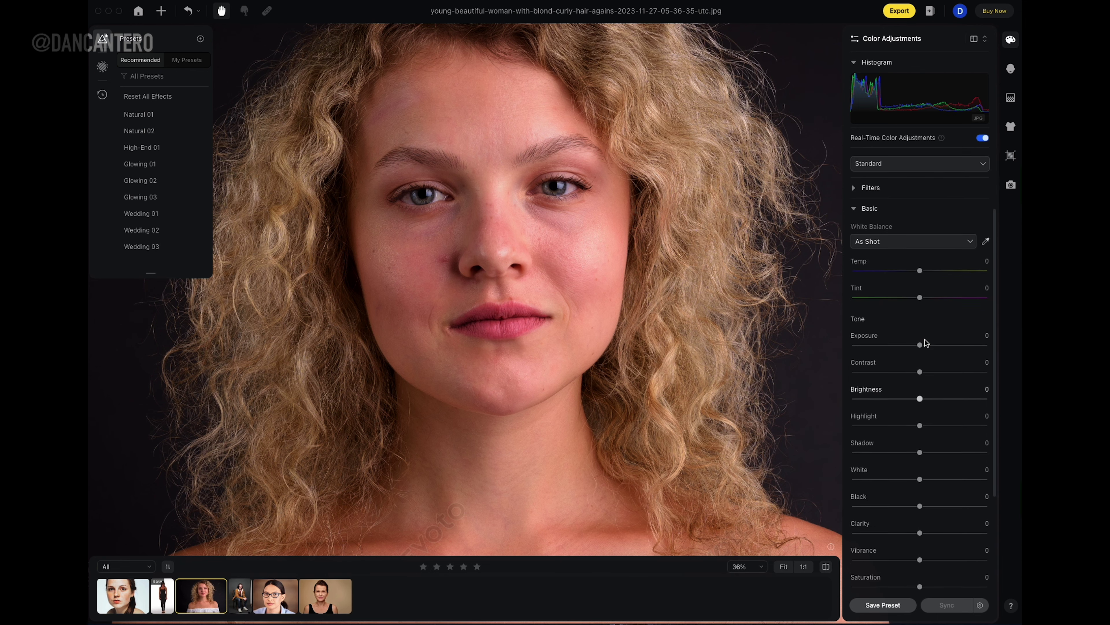
pyautogui.scroll(-4, 924, 342)
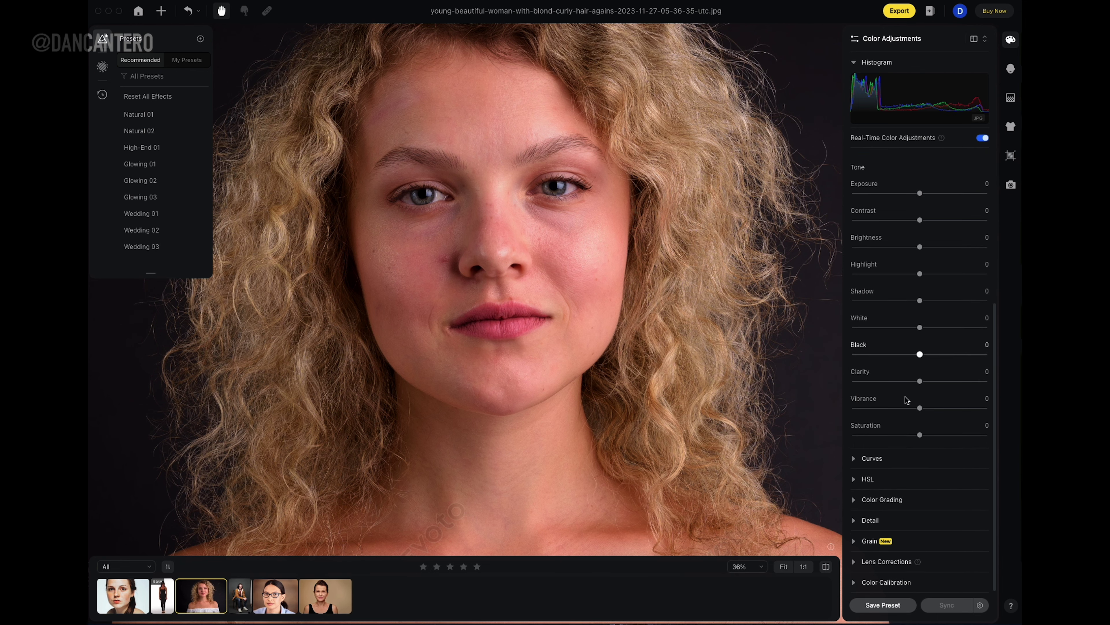
# Step: Expand the Curves and HSL adjustments and examine their available controls
pyautogui.click(855, 458)
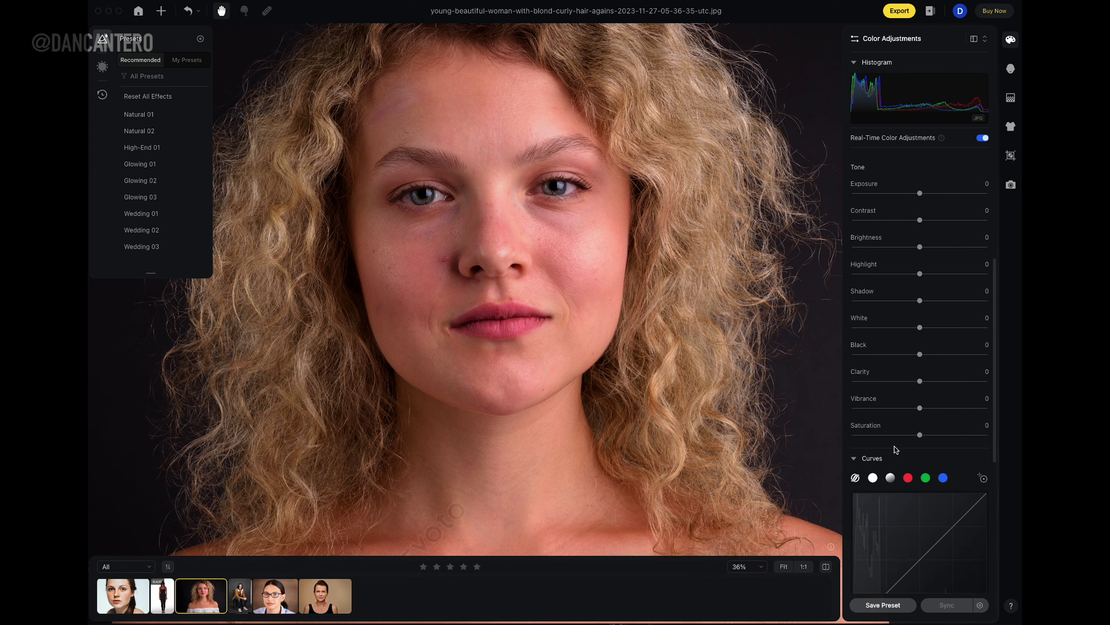
pyautogui.scroll(-5, 894, 446)
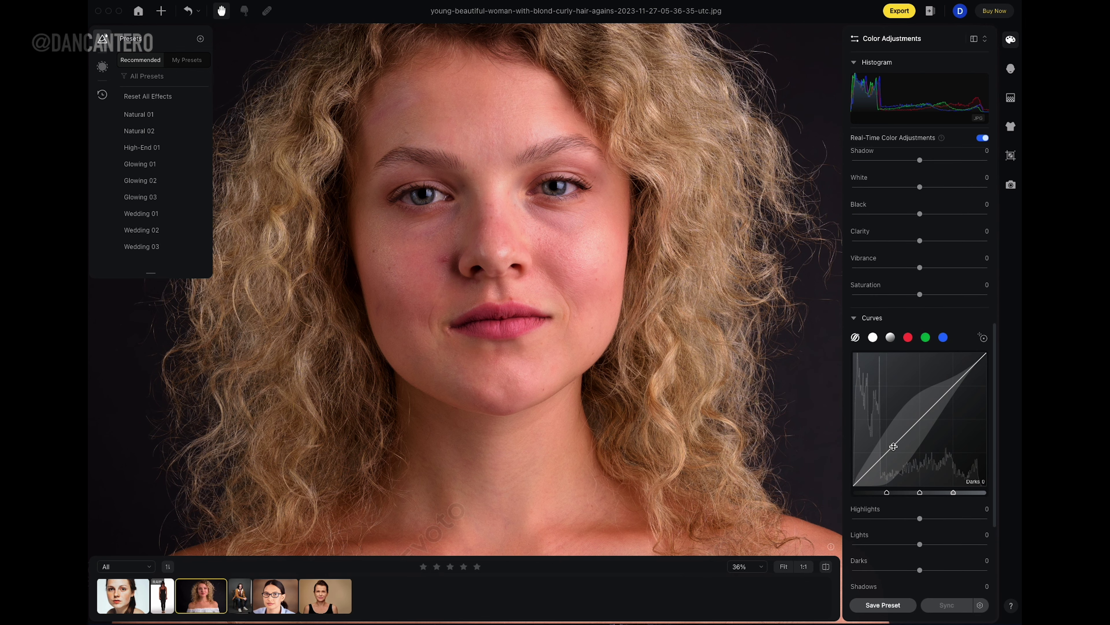
pyautogui.scroll(-5, 893, 446)
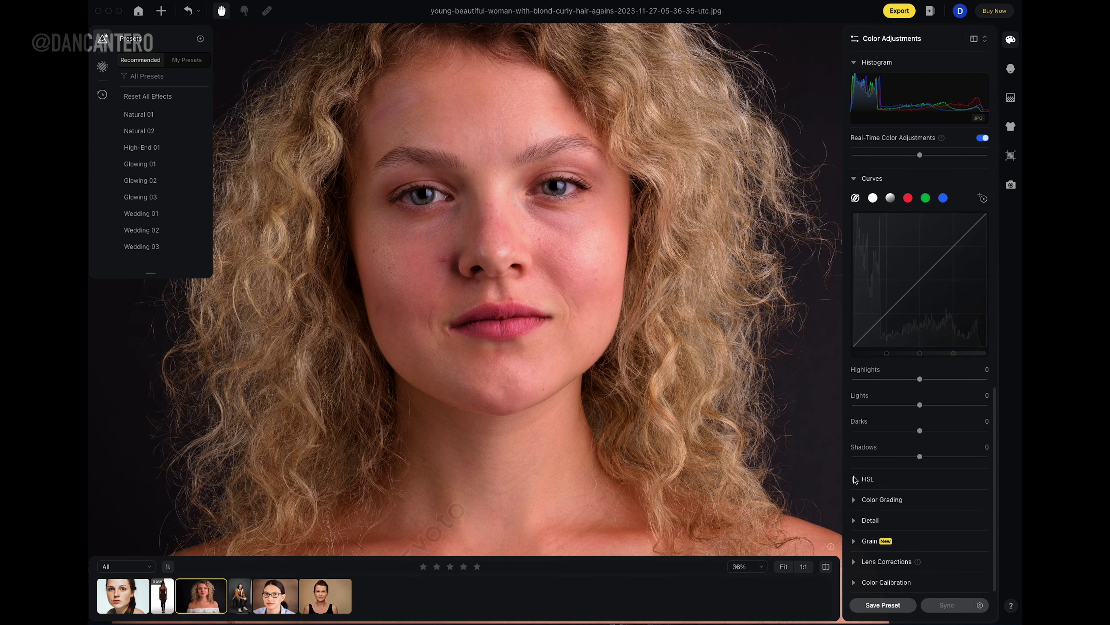
pyautogui.click(868, 478)
pyautogui.scroll(-6, 879, 438)
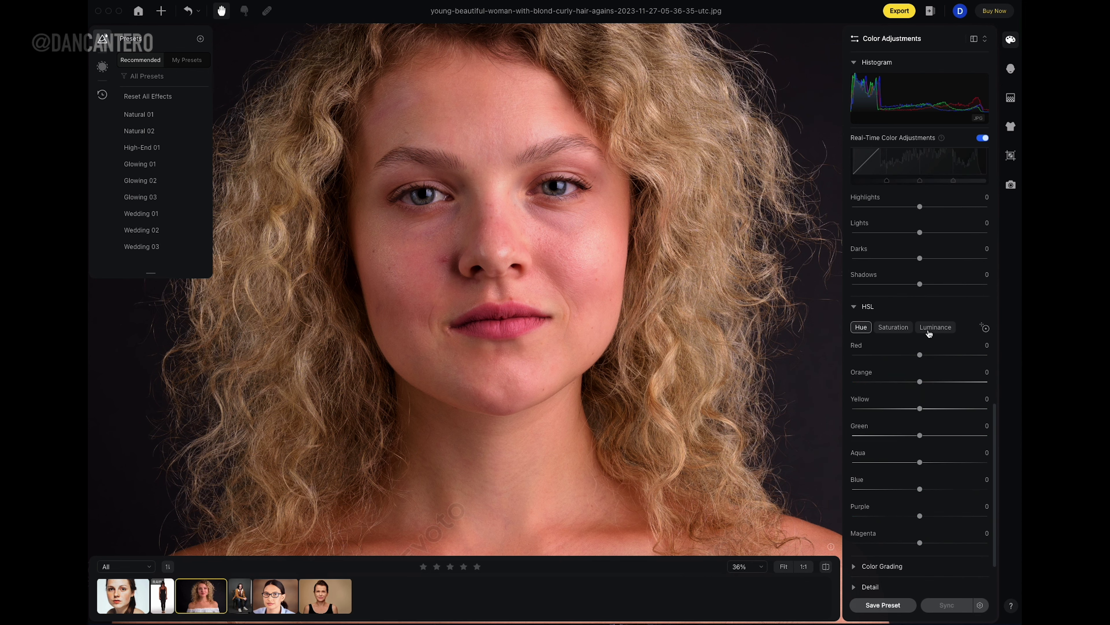
pyautogui.scroll(-2, 923, 336)
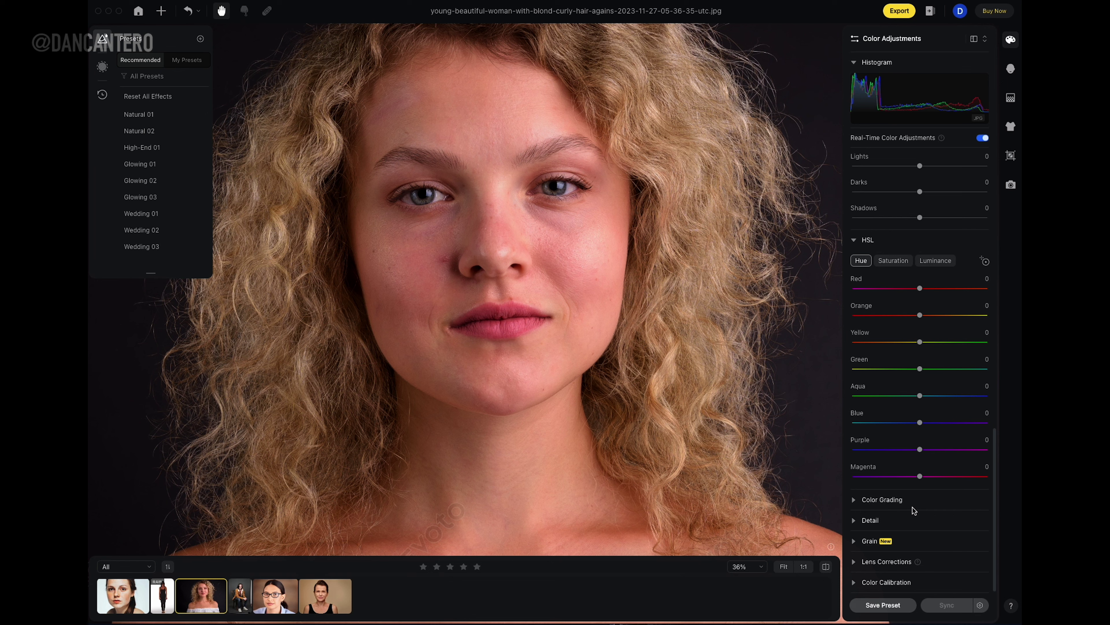
pyautogui.scroll(10, 915, 509)
pyautogui.scroll(1, 934, 283)
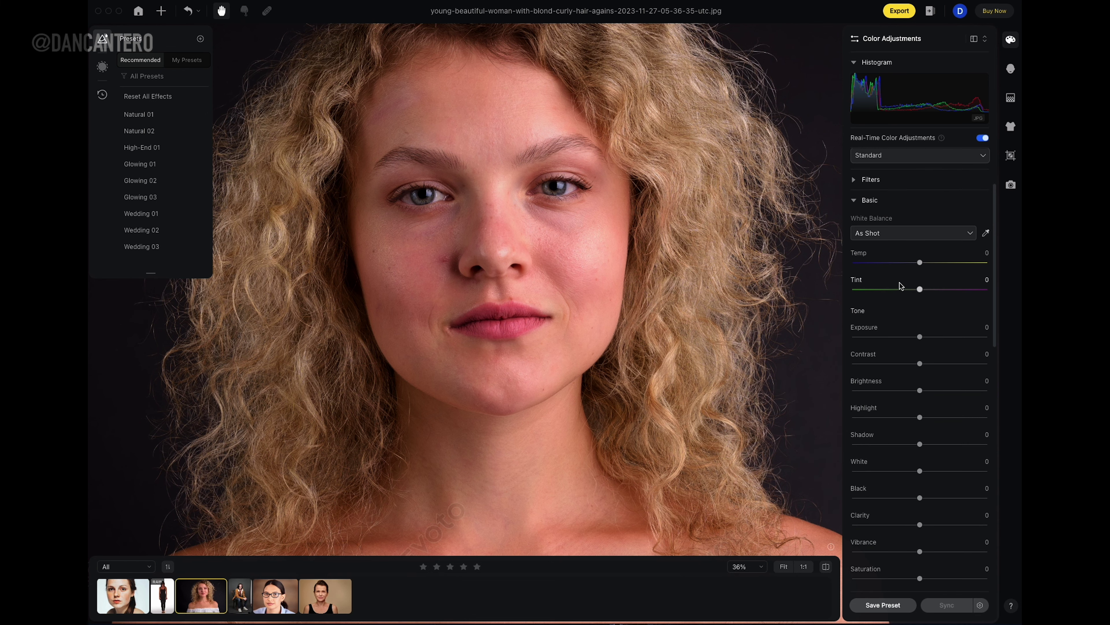
# Step: Collapse the Basic, Curves and HSL adjustment sections
pyautogui.click(855, 201)
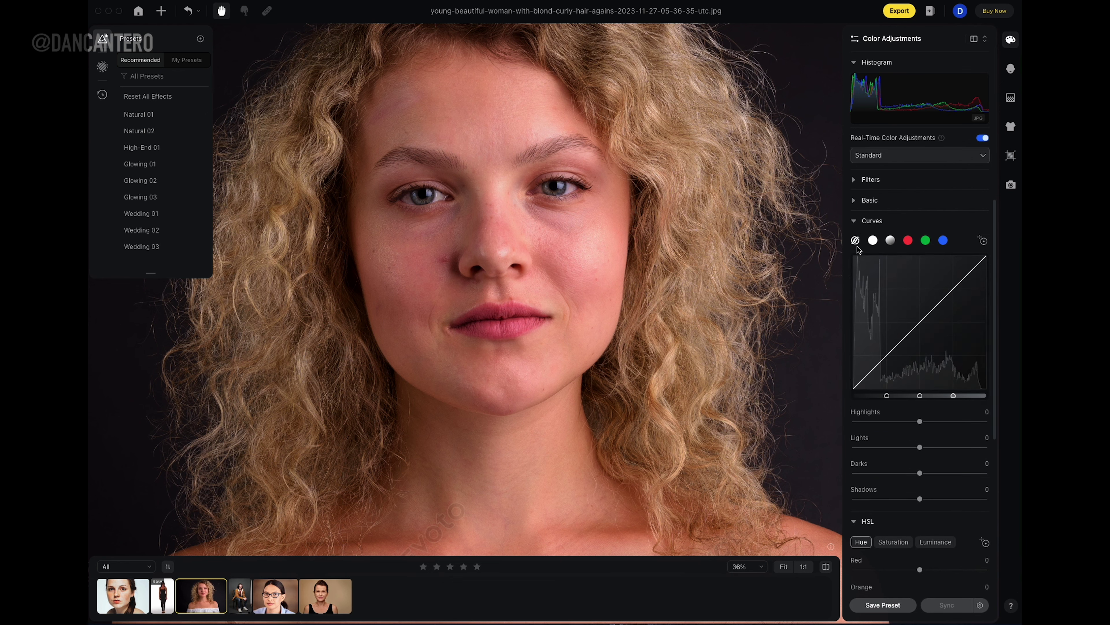
pyautogui.click(854, 221)
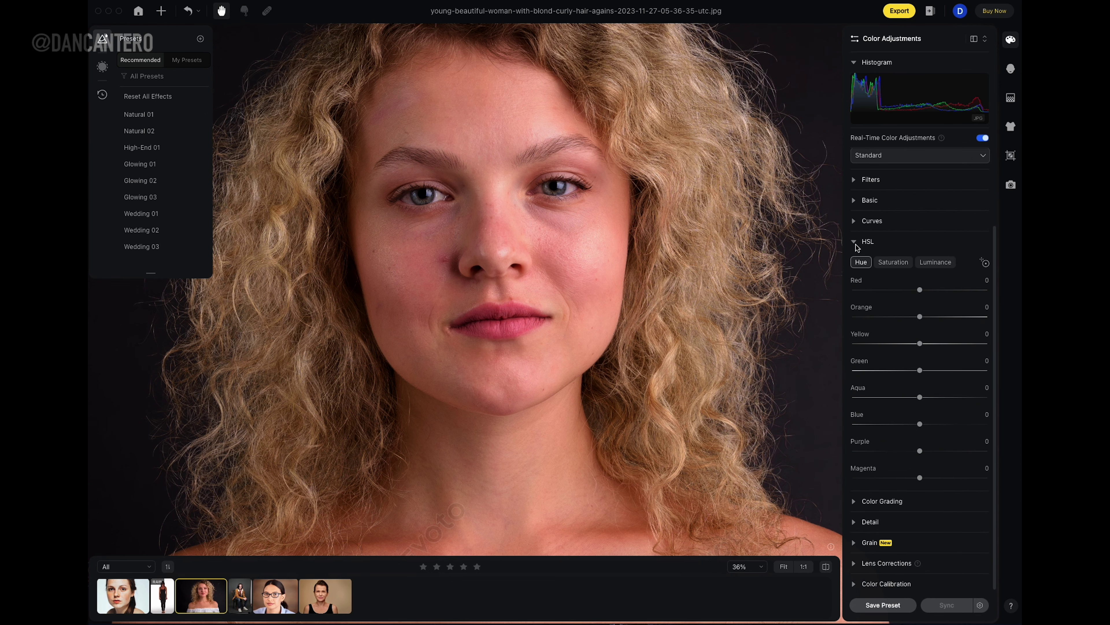
pyautogui.click(855, 242)
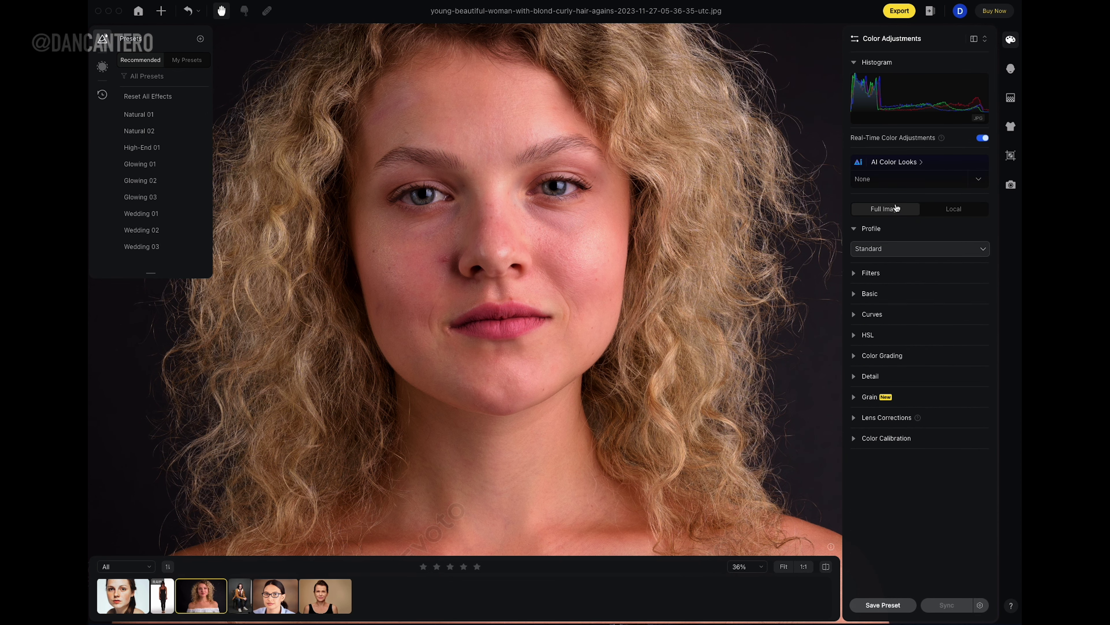
# Step: Try the Arctic Blue AI color look on the portrait at strengths 151 and 37, and reset it
pyautogui.click(905, 162)
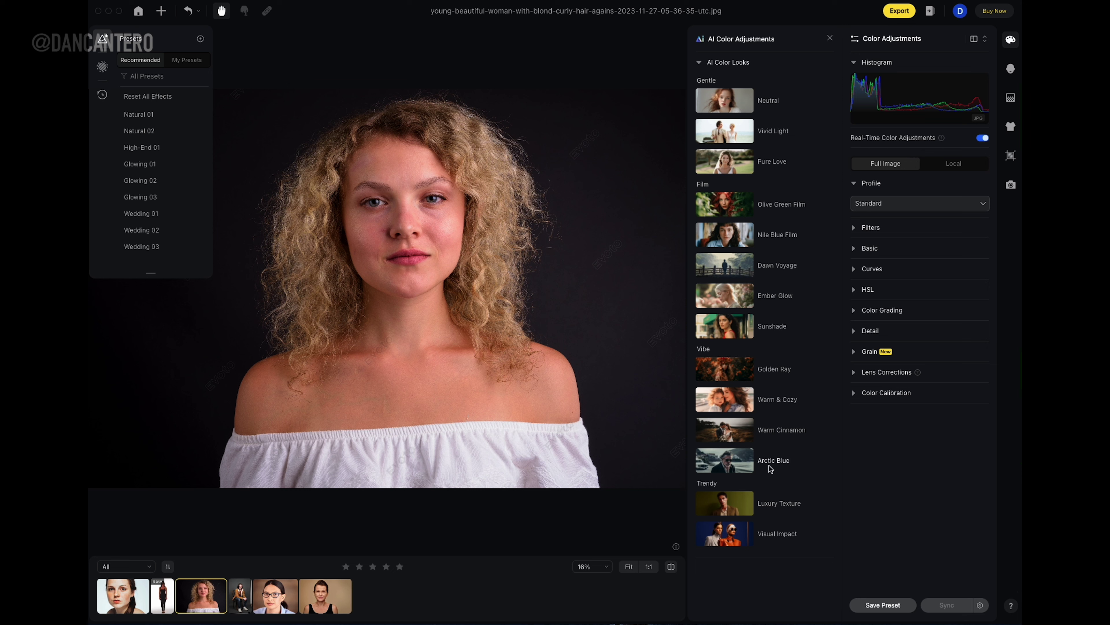
pyautogui.click(741, 460)
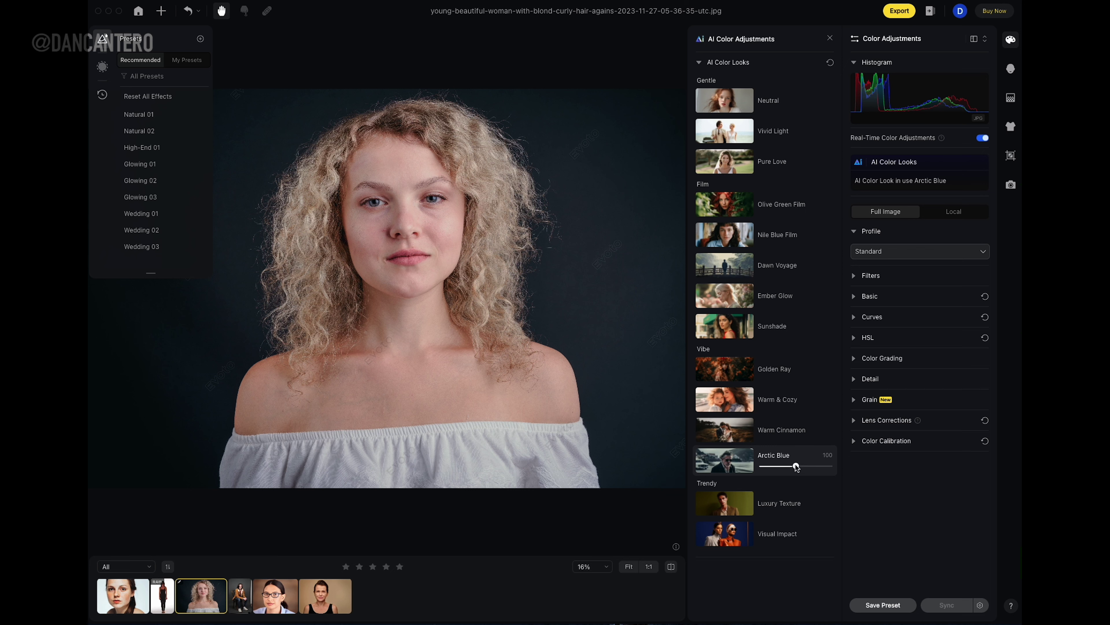
pyautogui.moveTo(796, 466); pyautogui.dragTo(814, 466)
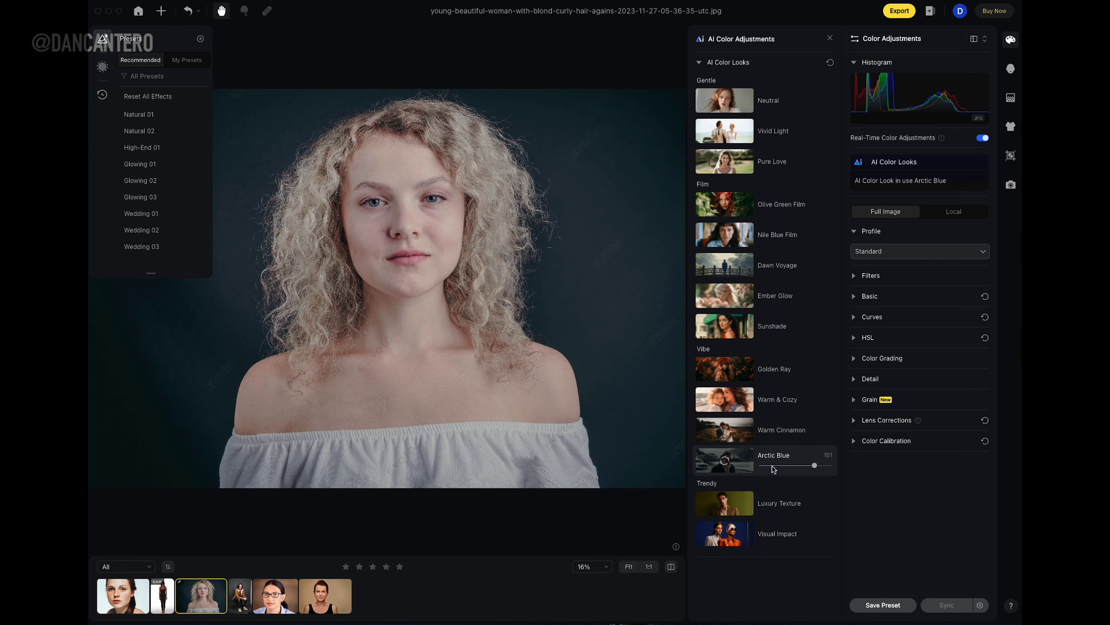
pyautogui.click(773, 466)
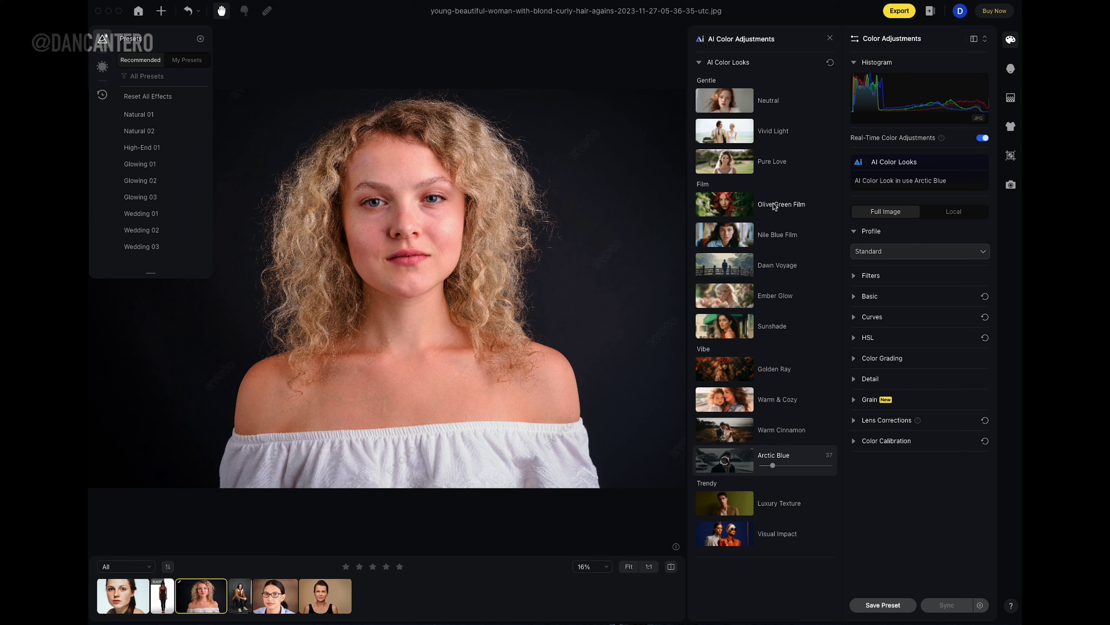
pyautogui.click(830, 63)
pyautogui.click(830, 38)
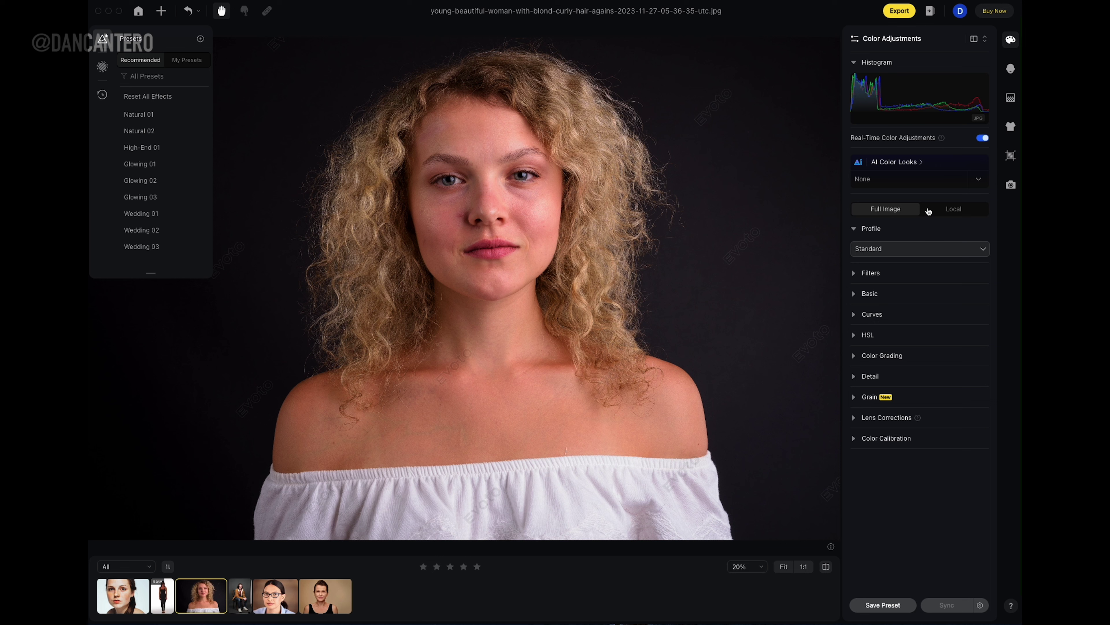
# Step: Open the portrait retouching settings, look over the section list and the Child category's Blemish Removal options, and return to the Female category
pyautogui.click(1010, 68)
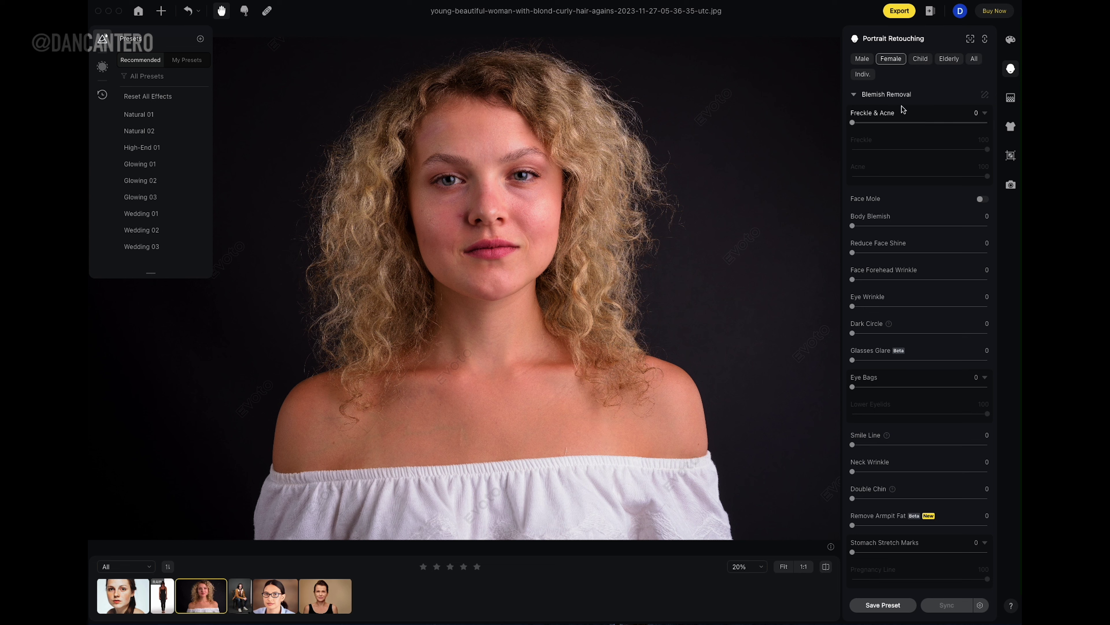
pyautogui.click(855, 95)
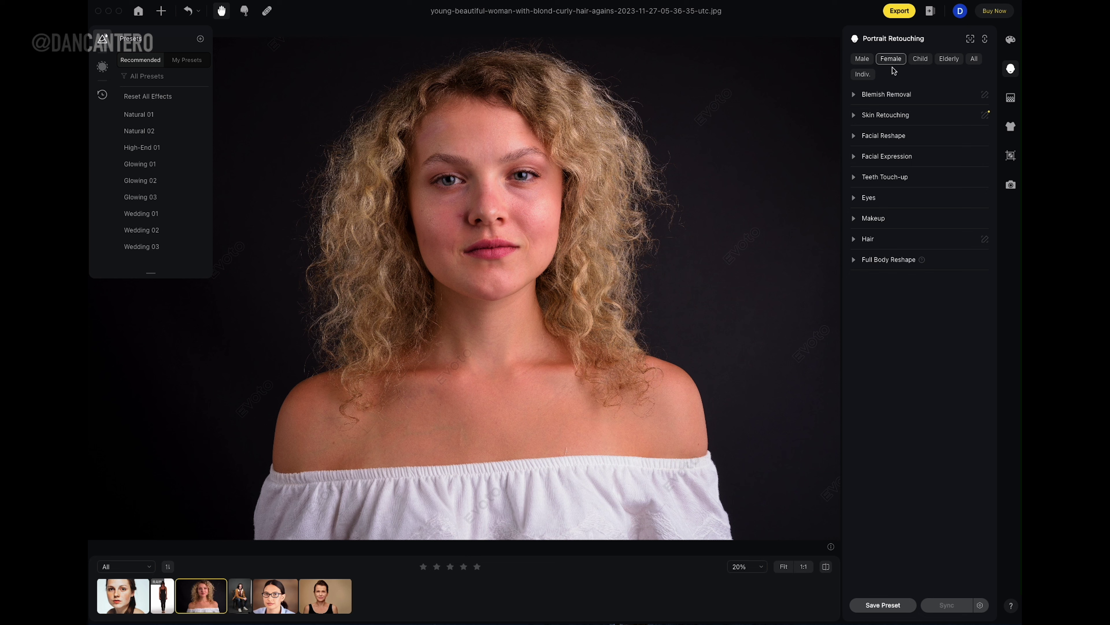
pyautogui.click(856, 94)
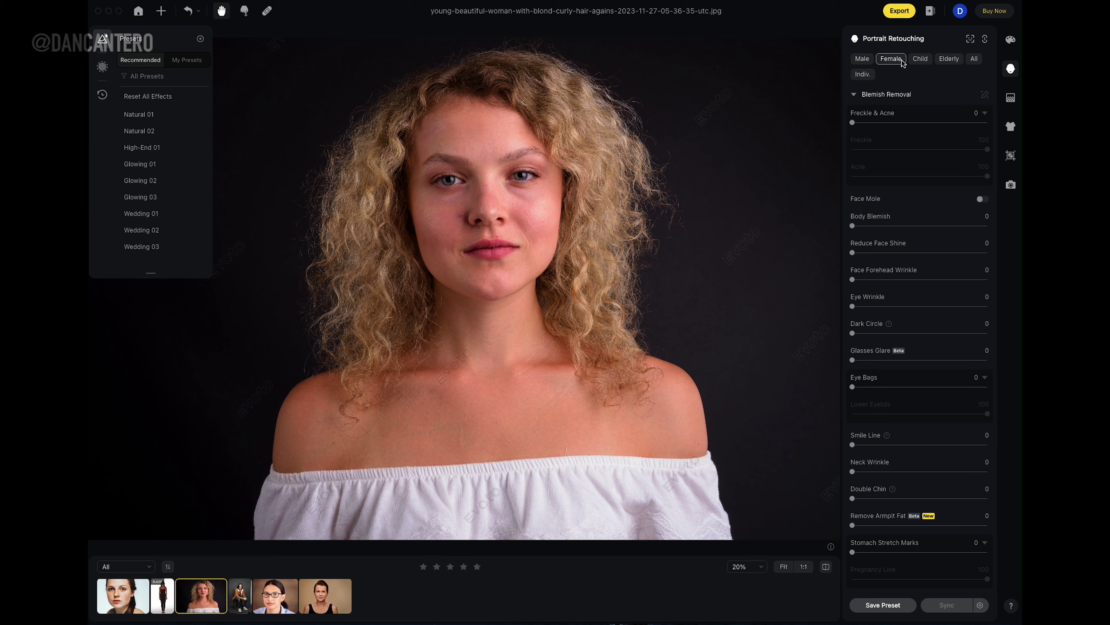
pyautogui.click(920, 60)
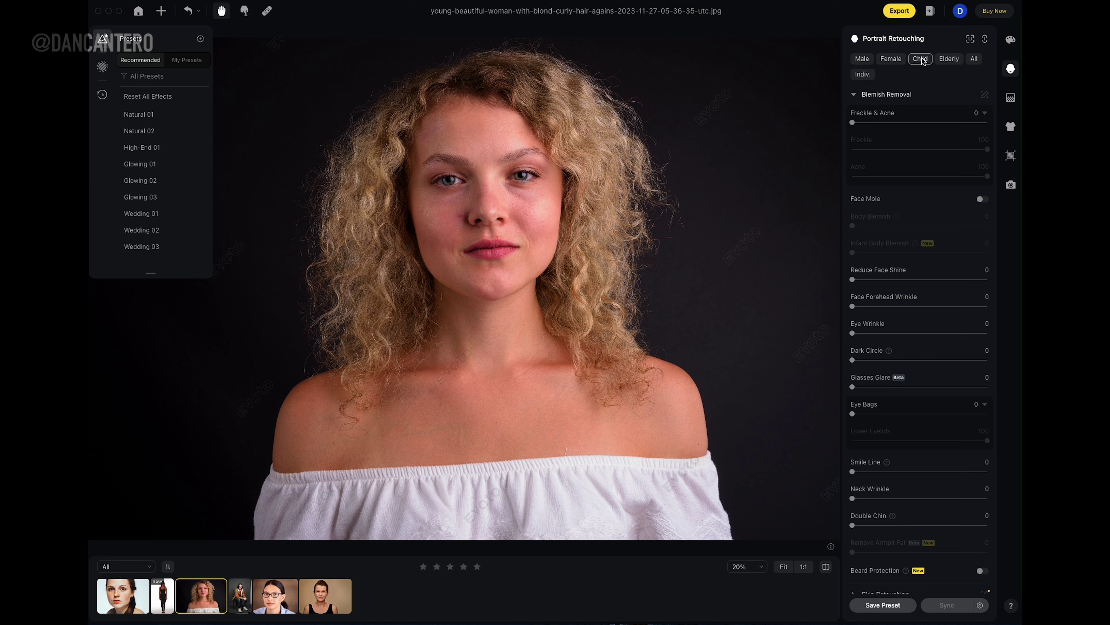
pyautogui.click(887, 61)
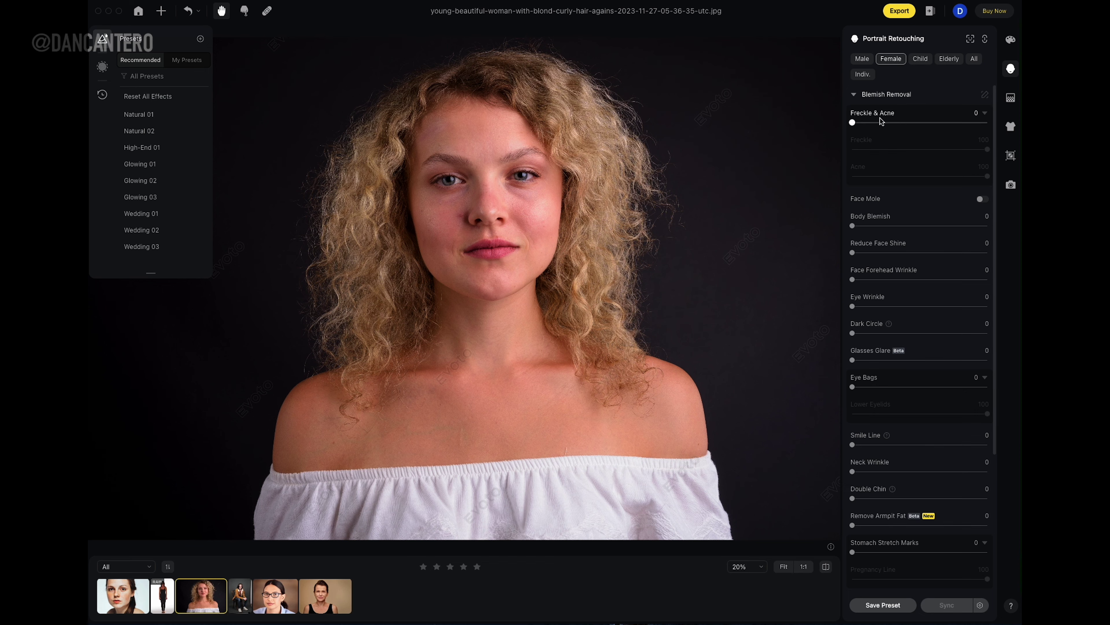
pyautogui.scroll(3, 458, 195)
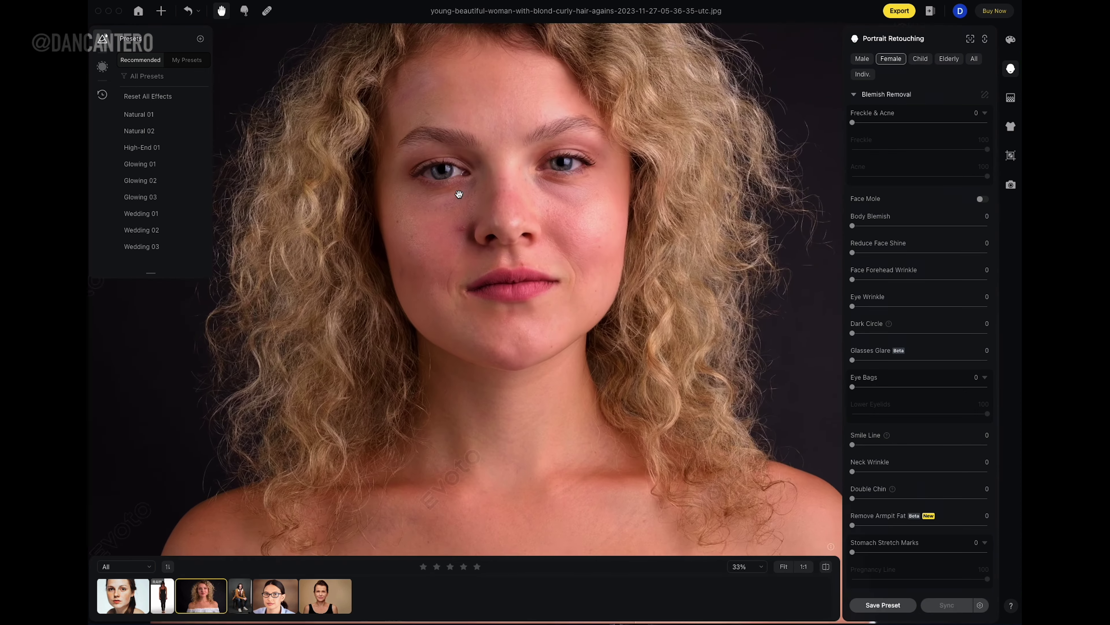
# Step: Try Freckle & Acne removal at 51 and 0 on the woman's face, and set it to 54
pyautogui.scroll(3, 508, 186)
pyautogui.scroll(2, 580, 260)
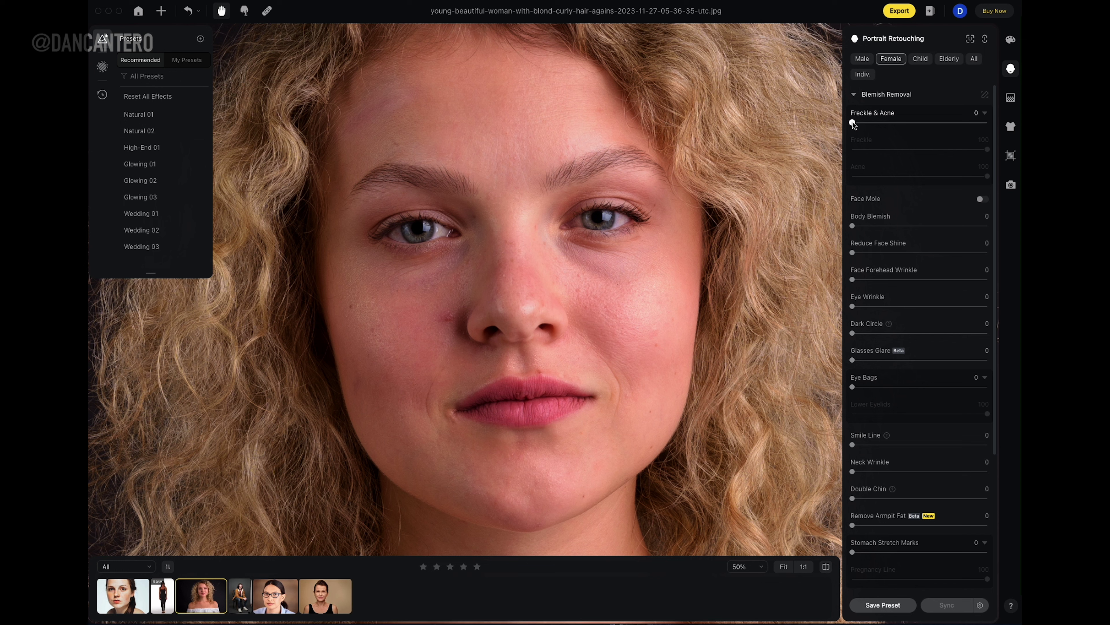
pyautogui.moveTo(853, 122); pyautogui.dragTo(920, 123)
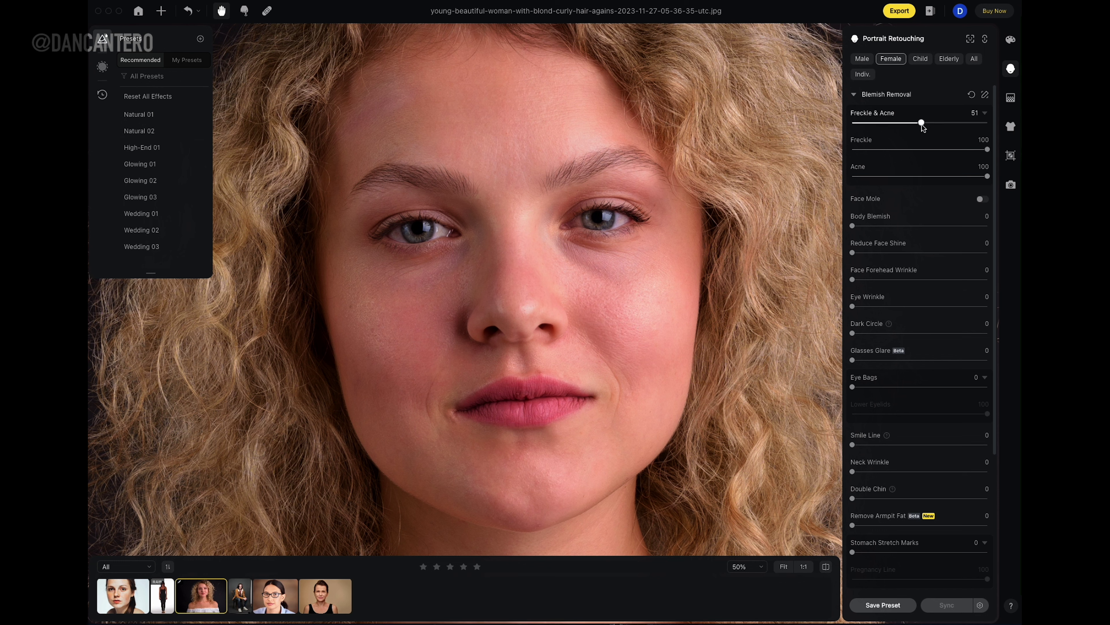
pyautogui.moveTo(922, 123); pyautogui.dragTo(852, 124)
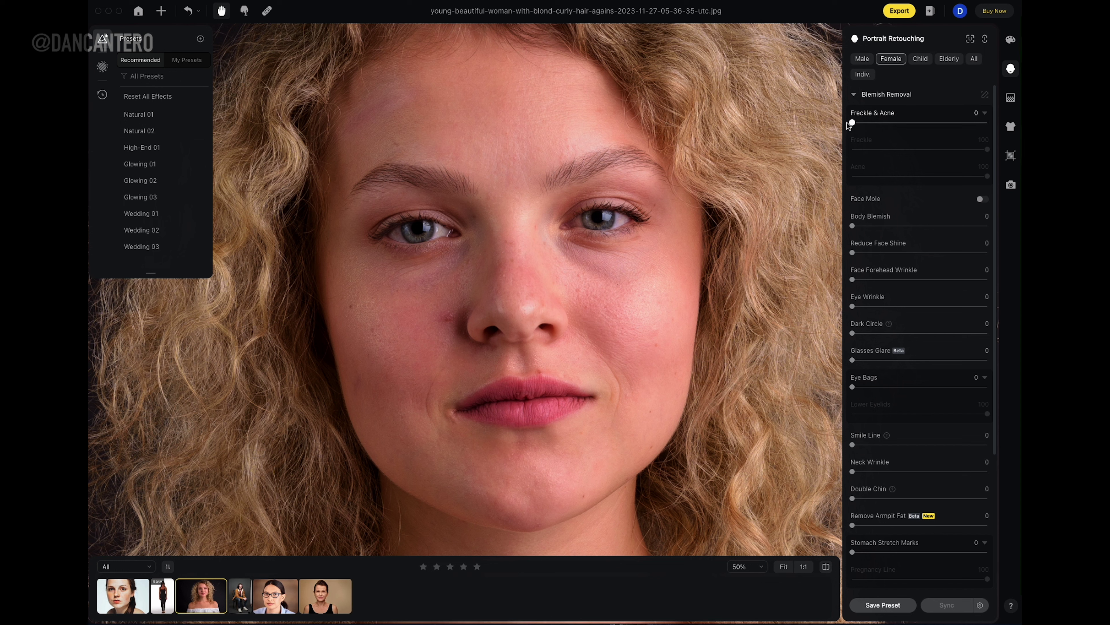
pyautogui.moveTo(852, 121); pyautogui.dragTo(923, 124)
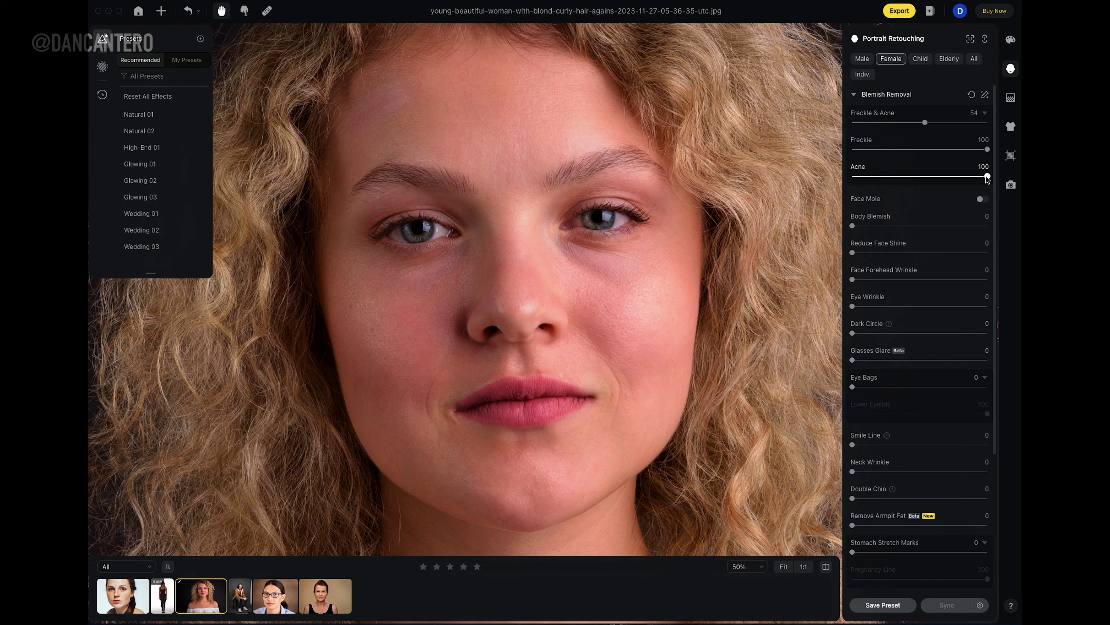
# Step: Compare Acne at 0 and 100, leaving it at 100, and compare Freckle at 0 and 100, leaving it at 0
pyautogui.moveTo(987, 177); pyautogui.dragTo(842, 175)
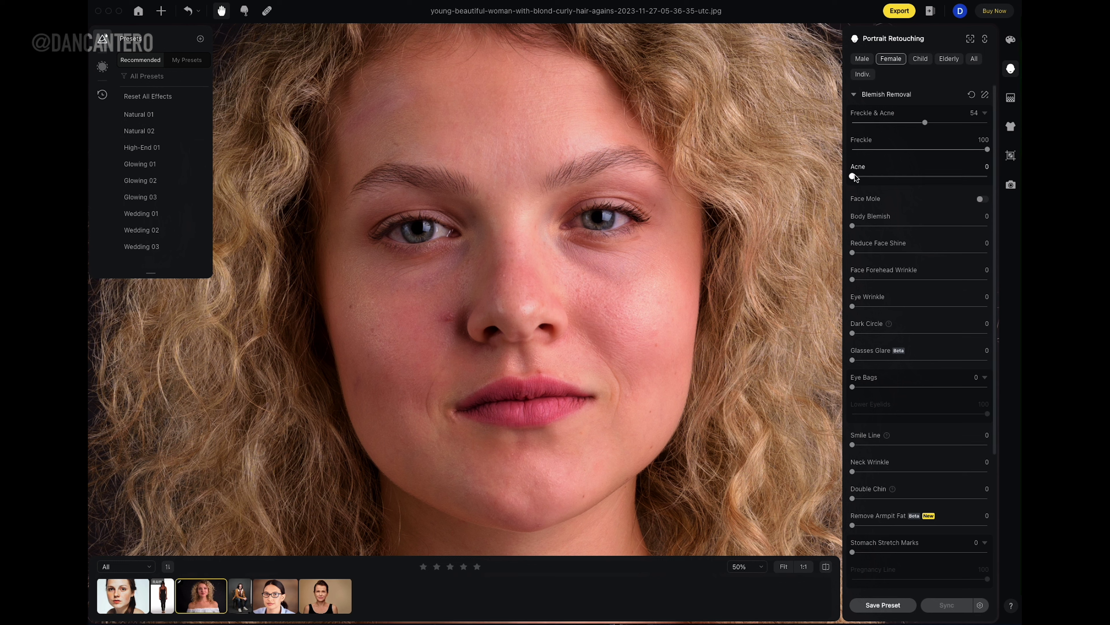
pyautogui.moveTo(852, 176); pyautogui.dragTo(1012, 185)
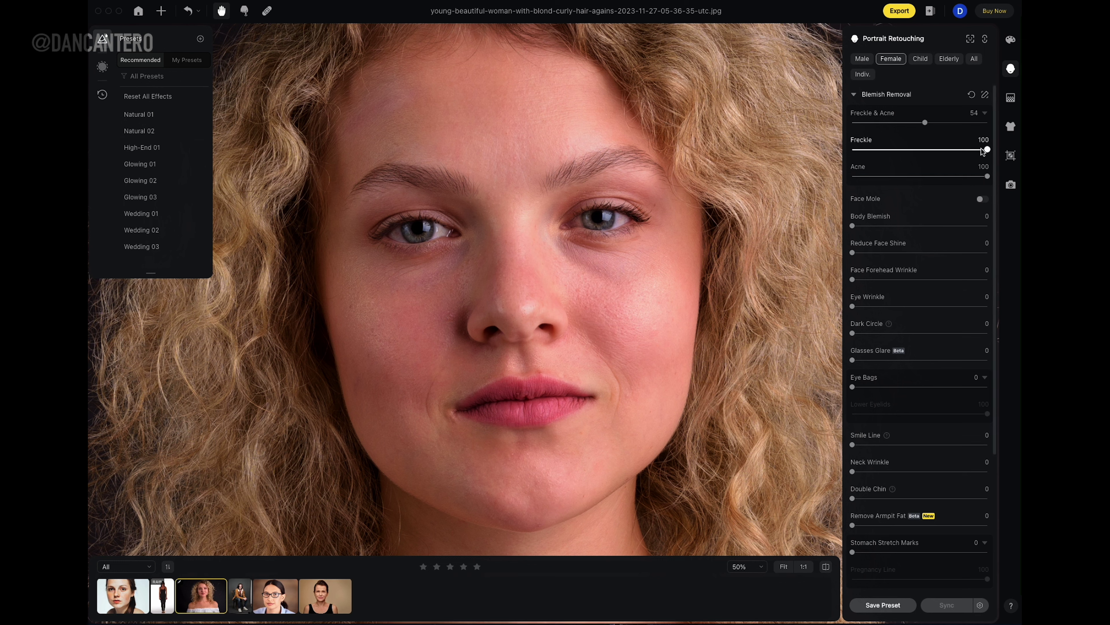
pyautogui.moveTo(988, 149); pyautogui.dragTo(819, 151)
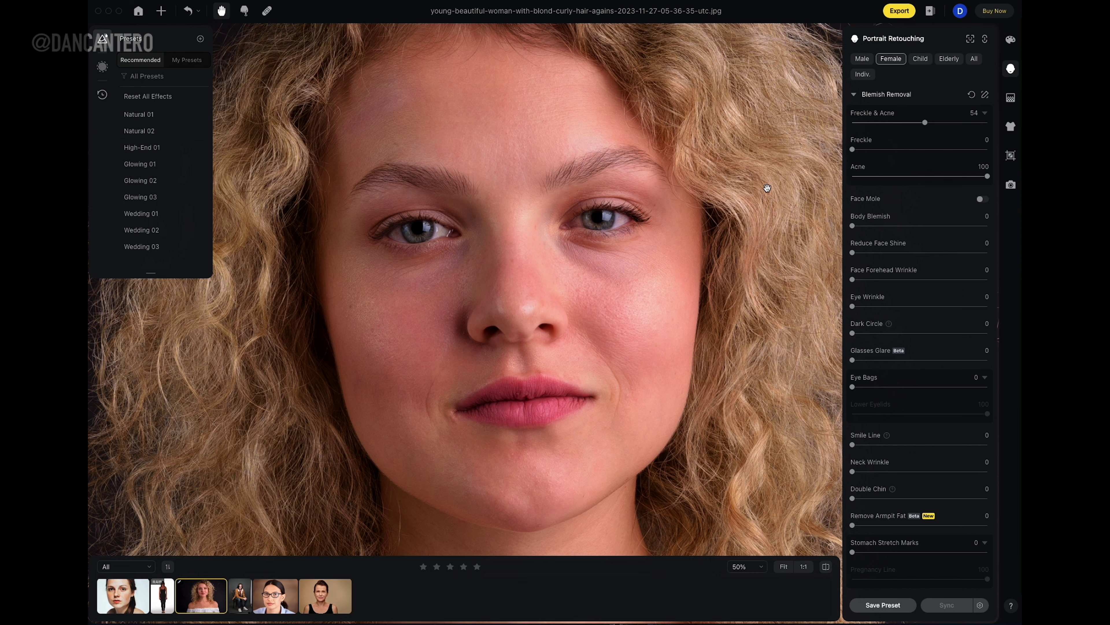
pyautogui.scroll(5, 515, 253)
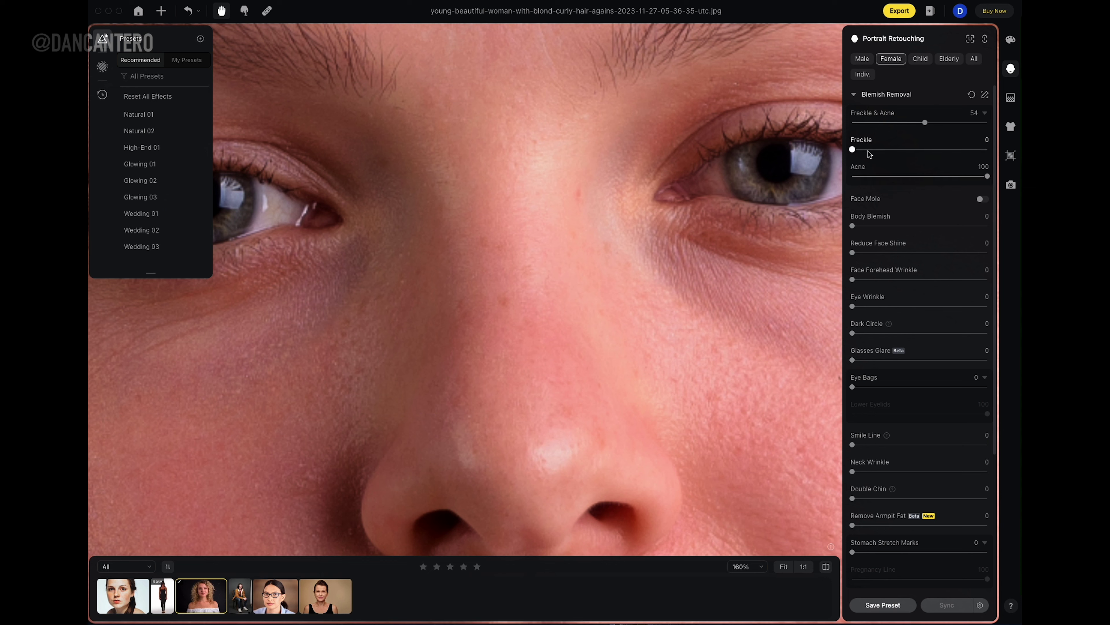
pyautogui.moveTo(854, 149); pyautogui.dragTo(987, 150)
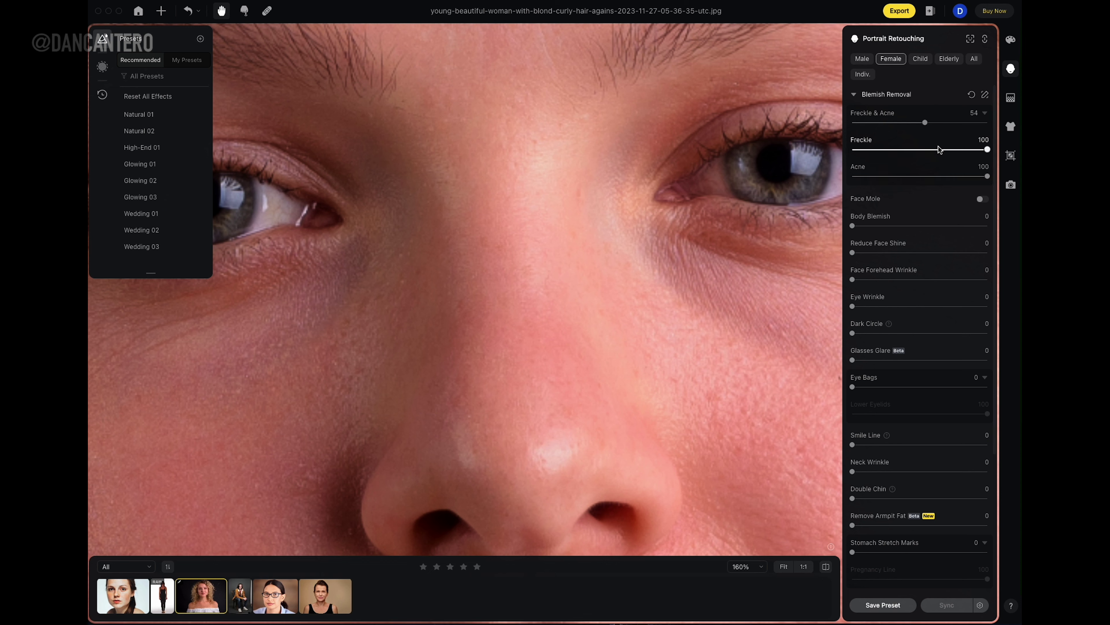
pyautogui.click(855, 149)
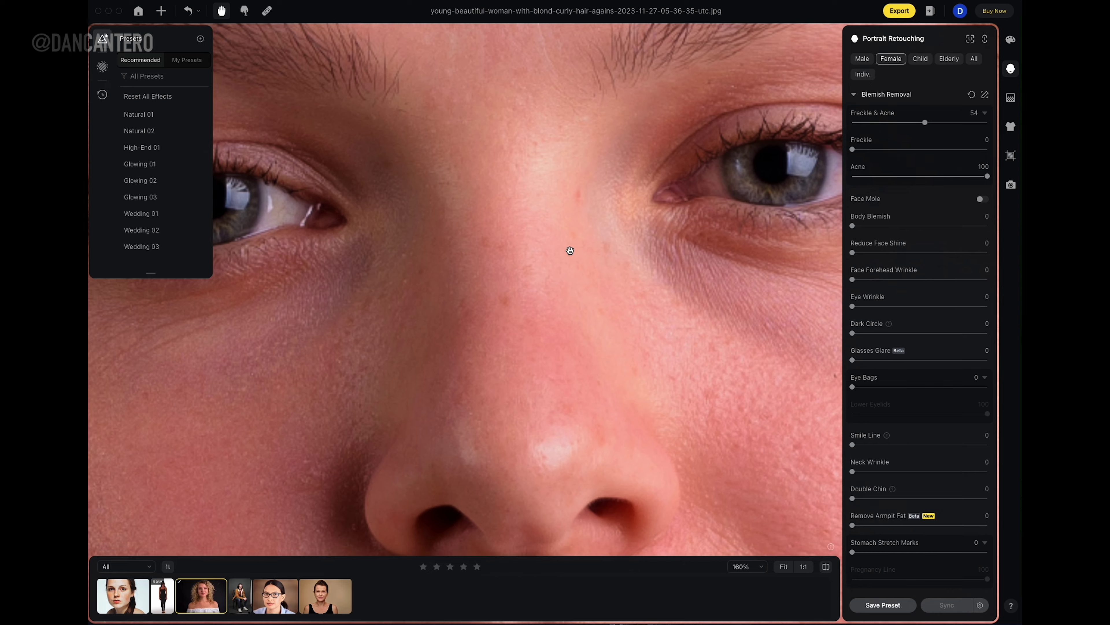
# Step: Examine the retouched skin on the woman's face, neck and chest
pyautogui.scroll(-5, 570, 248)
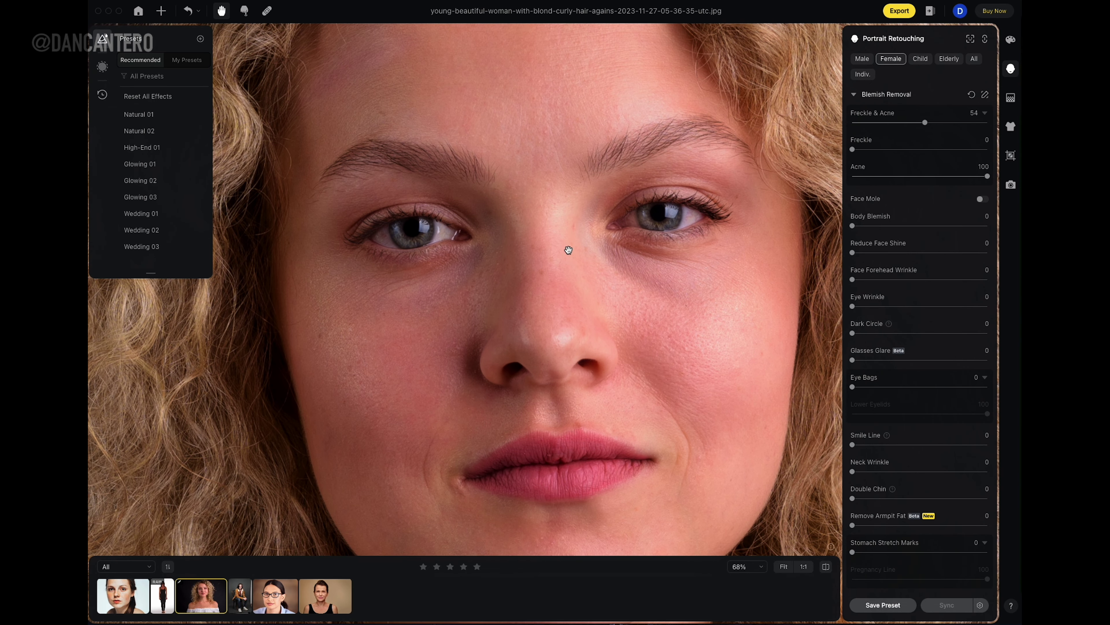
pyautogui.scroll(-3, 569, 249)
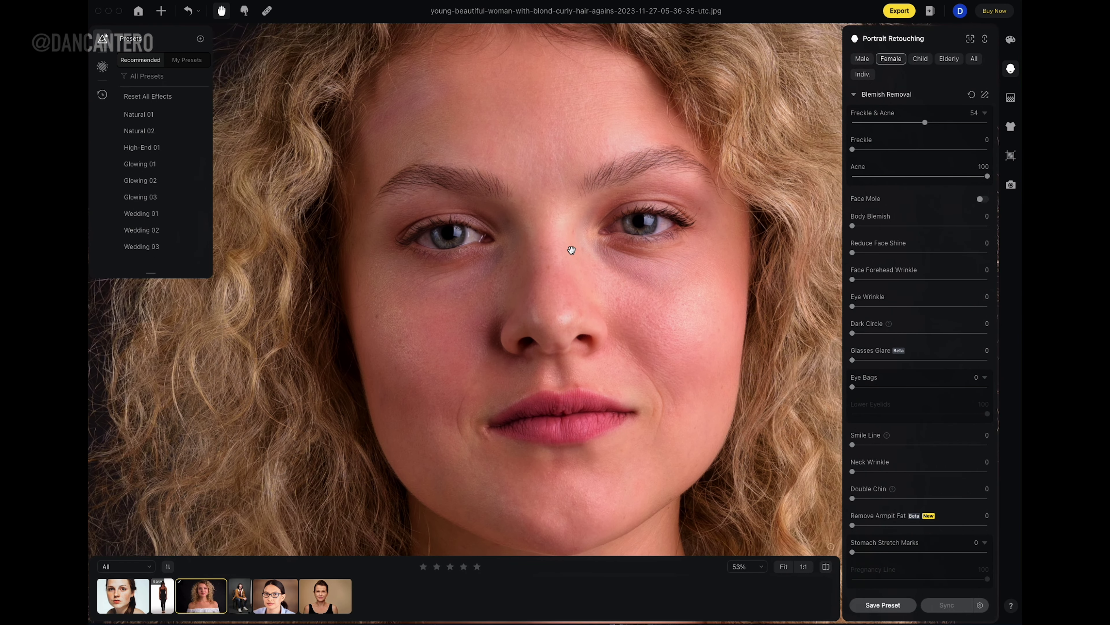
pyautogui.moveTo(581, 285); pyautogui.dragTo(572, 255)
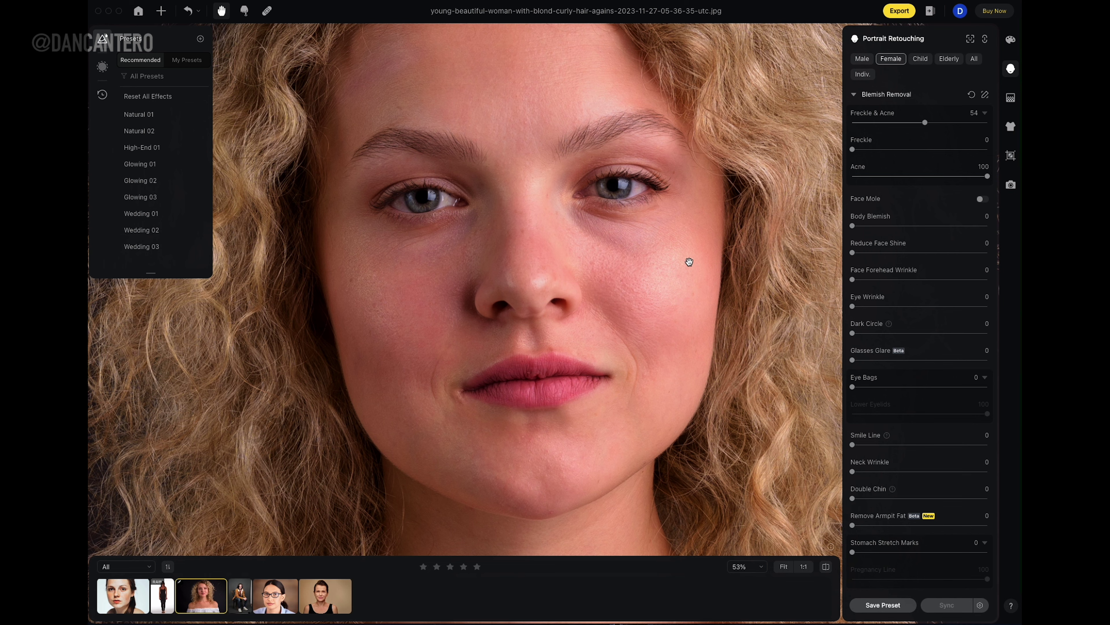
pyautogui.scroll(-1, 679, 260)
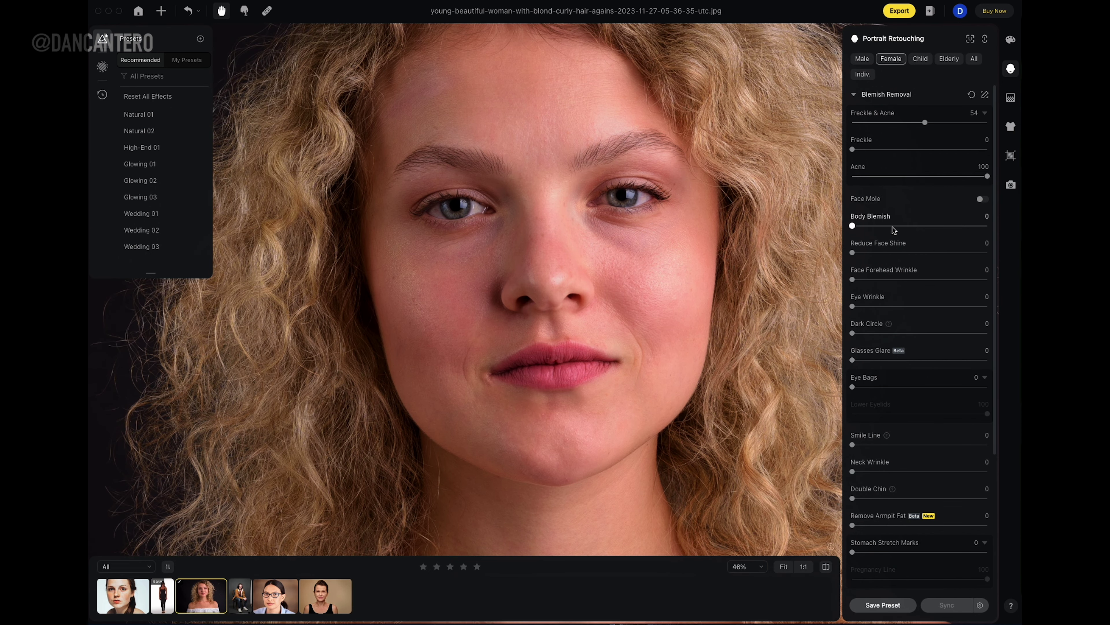
pyautogui.scroll(-3, 687, 268)
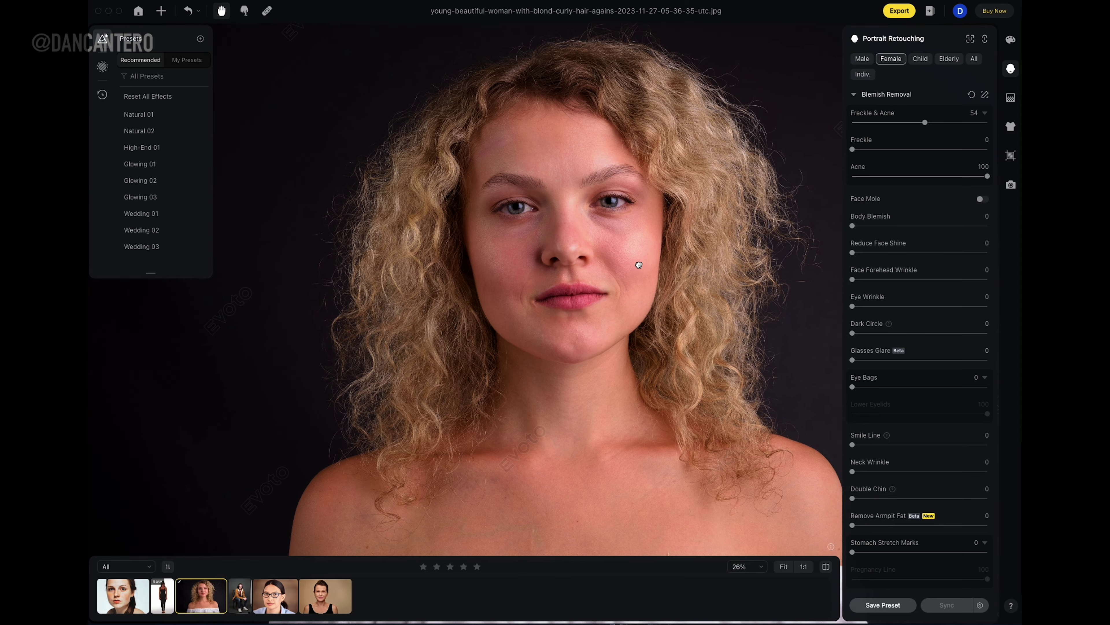
pyautogui.scroll(-2, 639, 264)
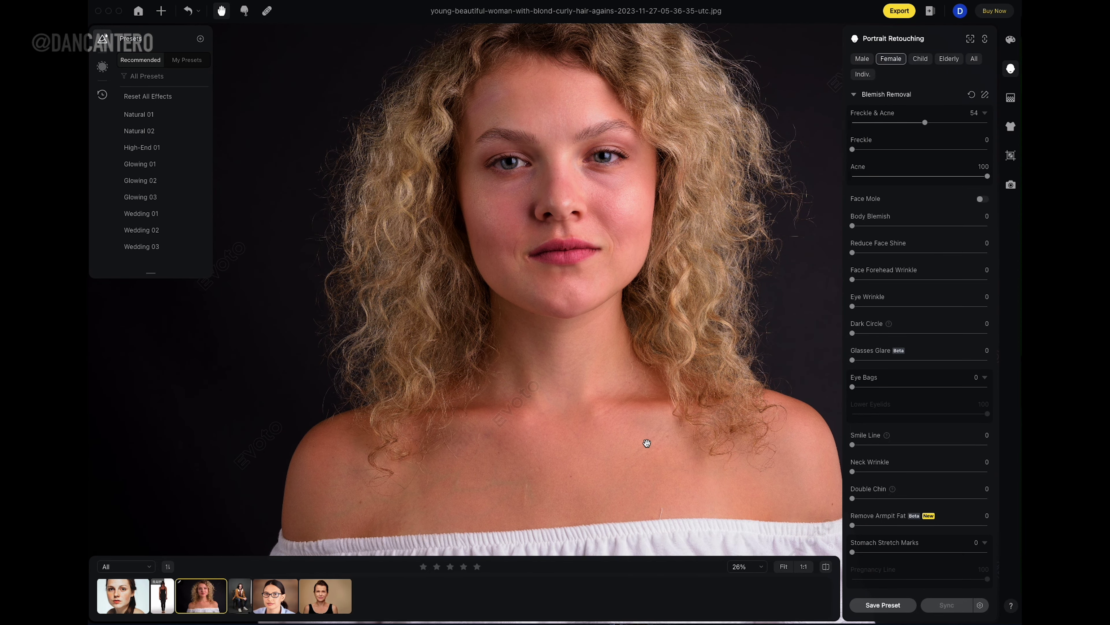
pyautogui.scroll(1, 639, 418)
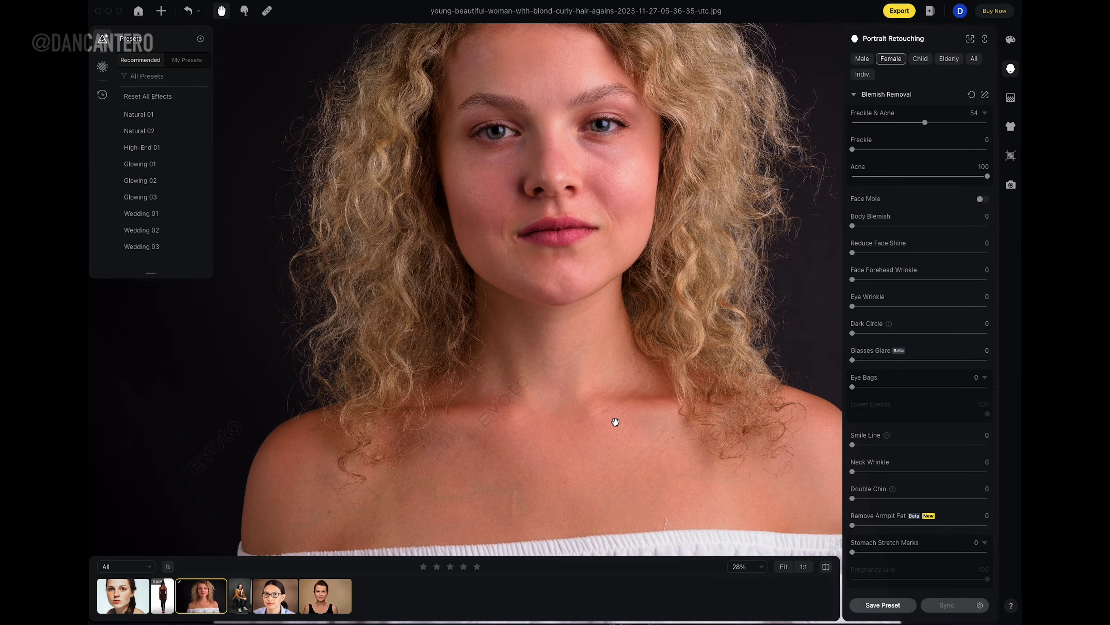
pyautogui.moveTo(616, 421); pyautogui.dragTo(585, 378)
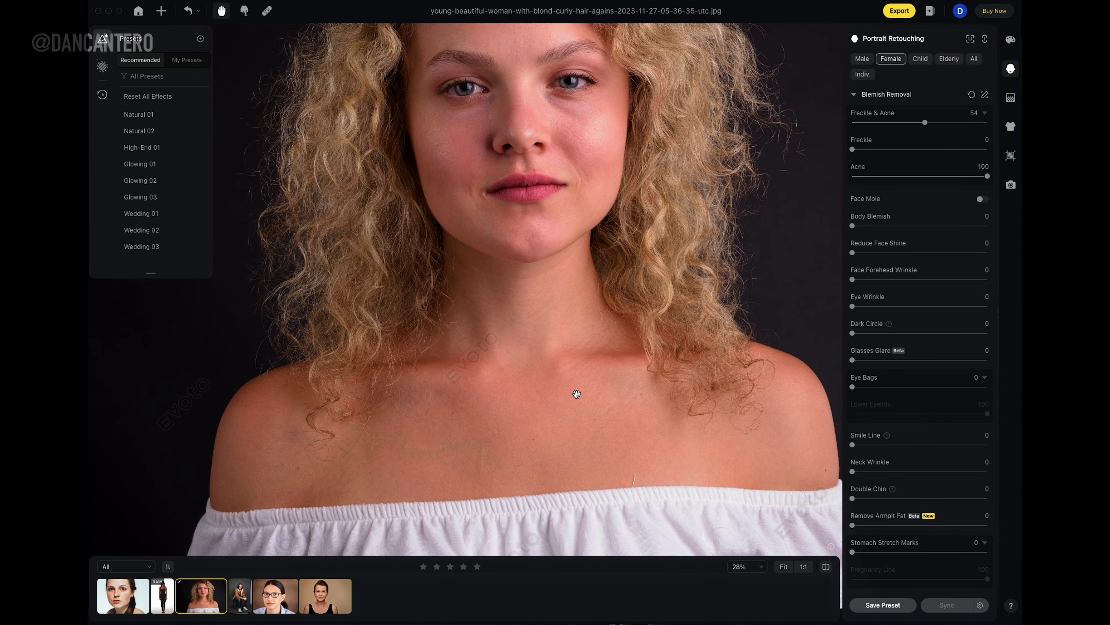
# Step: Try Body Blemish removal at 100 on the mature woman's portrait and return it to 0
pyautogui.click(332, 598)
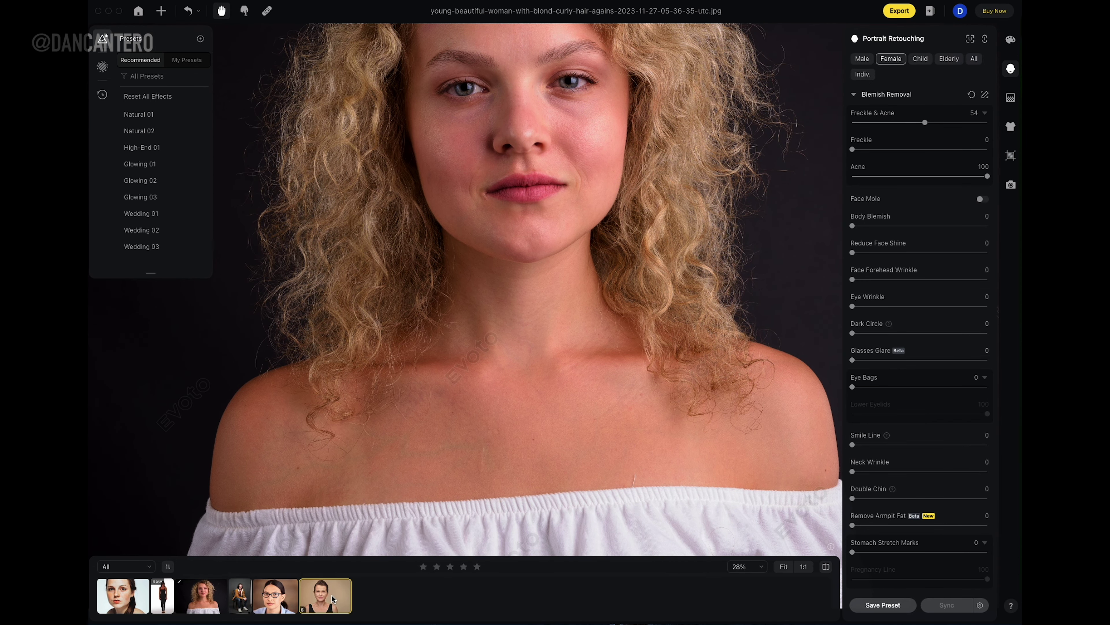
pyautogui.moveTo(491, 457); pyautogui.dragTo(577, 329)
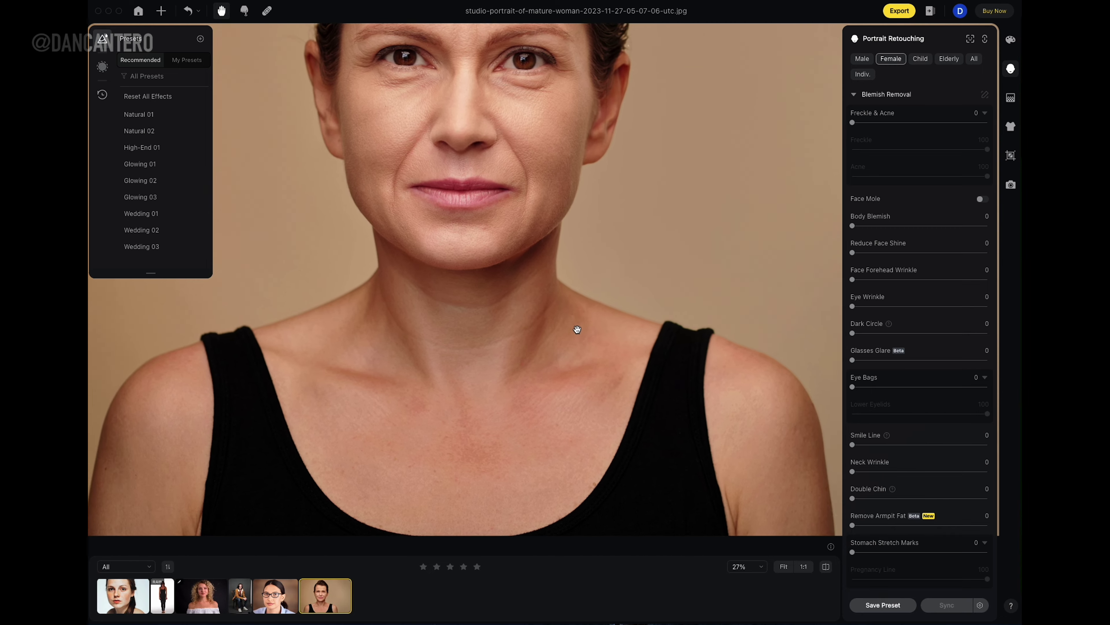
pyautogui.scroll(-2, 577, 329)
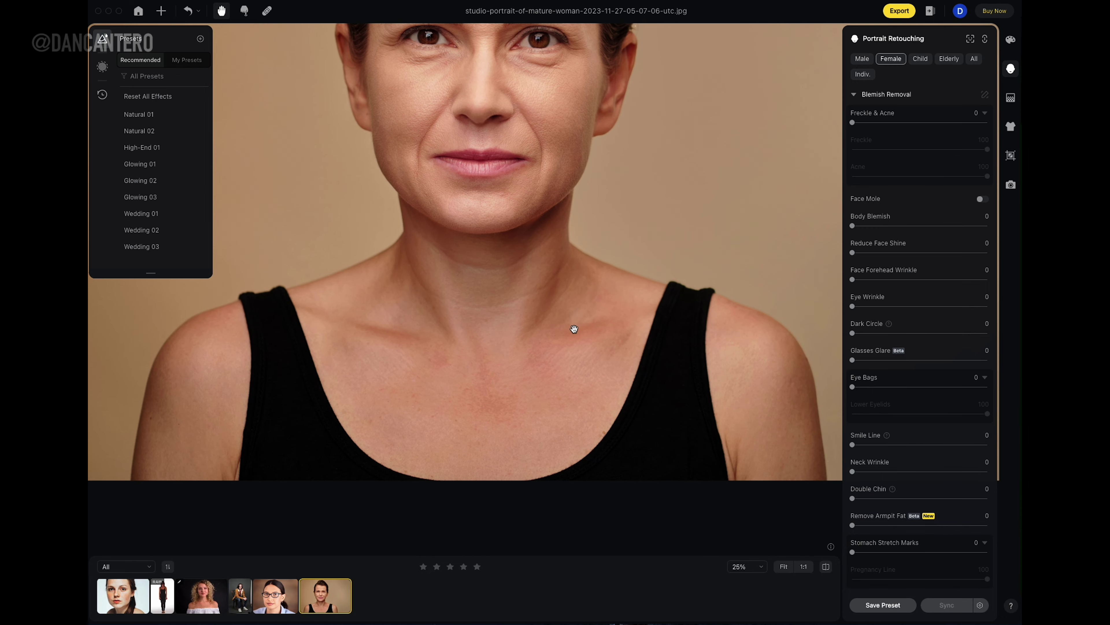
pyautogui.moveTo(577, 318); pyautogui.dragTo(580, 302)
pyautogui.scroll(3, 568, 300)
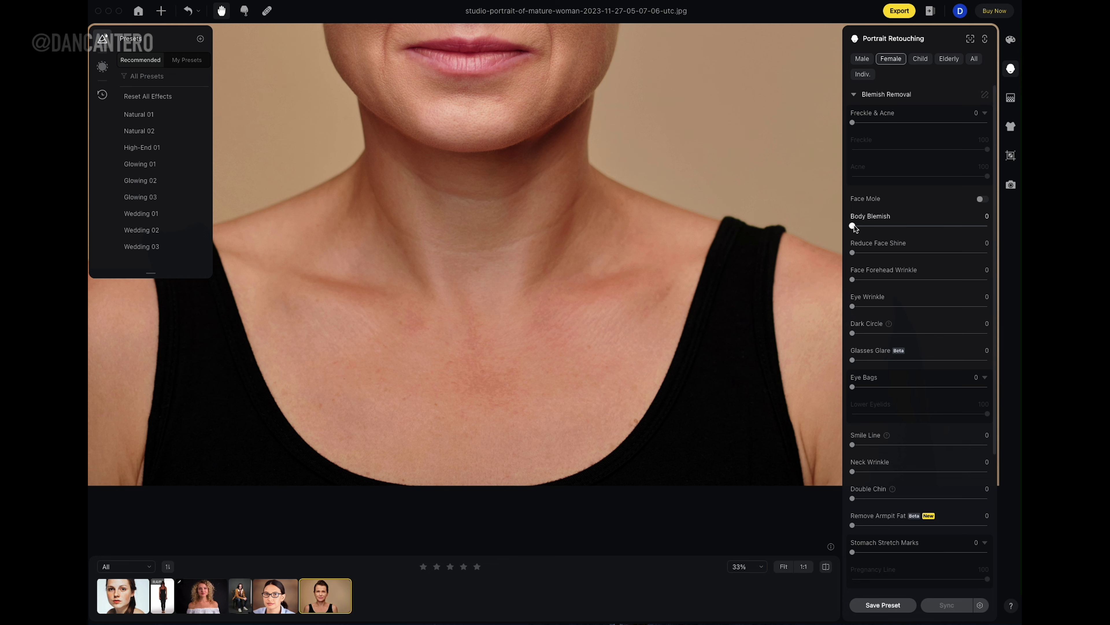
pyautogui.moveTo(946, 226); pyautogui.dragTo(1005, 234)
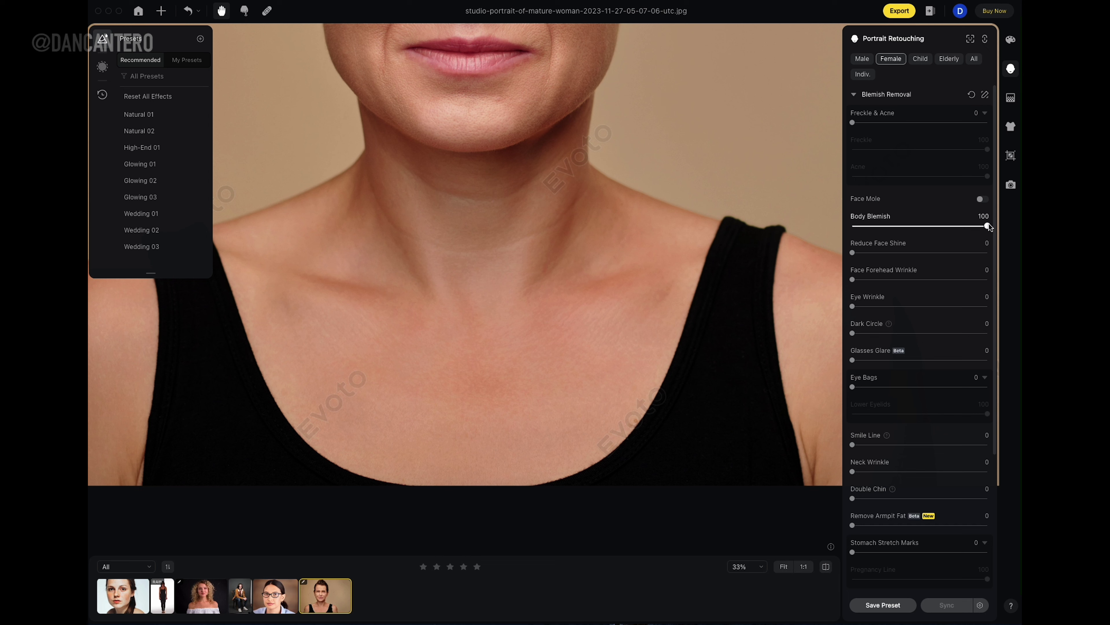
pyautogui.moveTo(989, 226); pyautogui.dragTo(820, 223)
# Step: Switch back to the curly-haired woman's portrait, try Reduce Face Shine at 100, and set it to 62
pyautogui.click(187, 613)
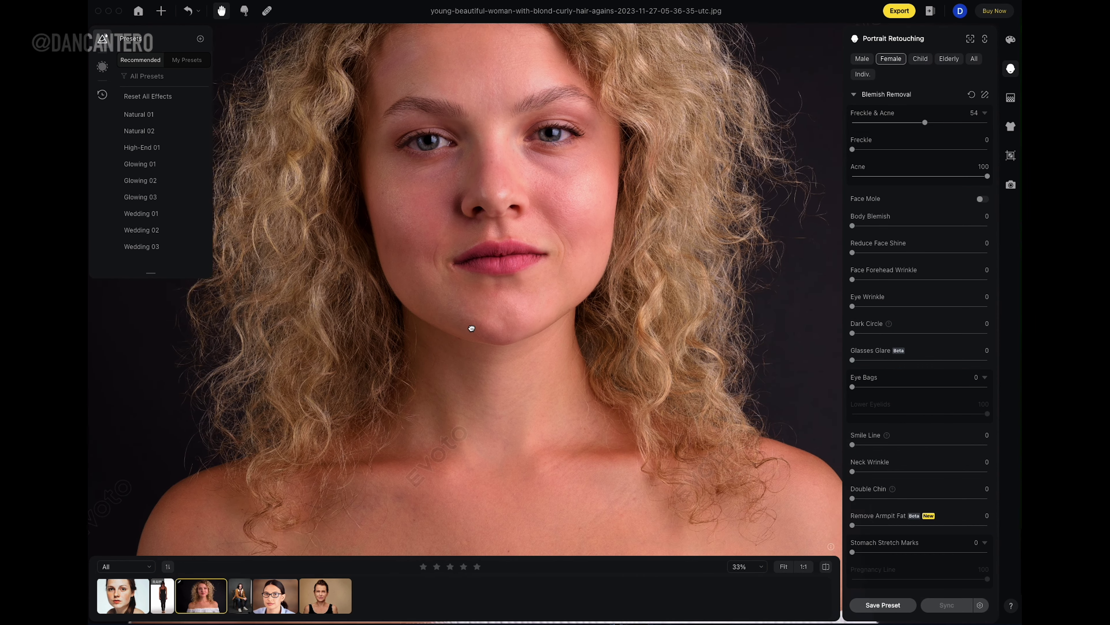
pyautogui.moveTo(471, 328); pyautogui.dragTo(466, 392)
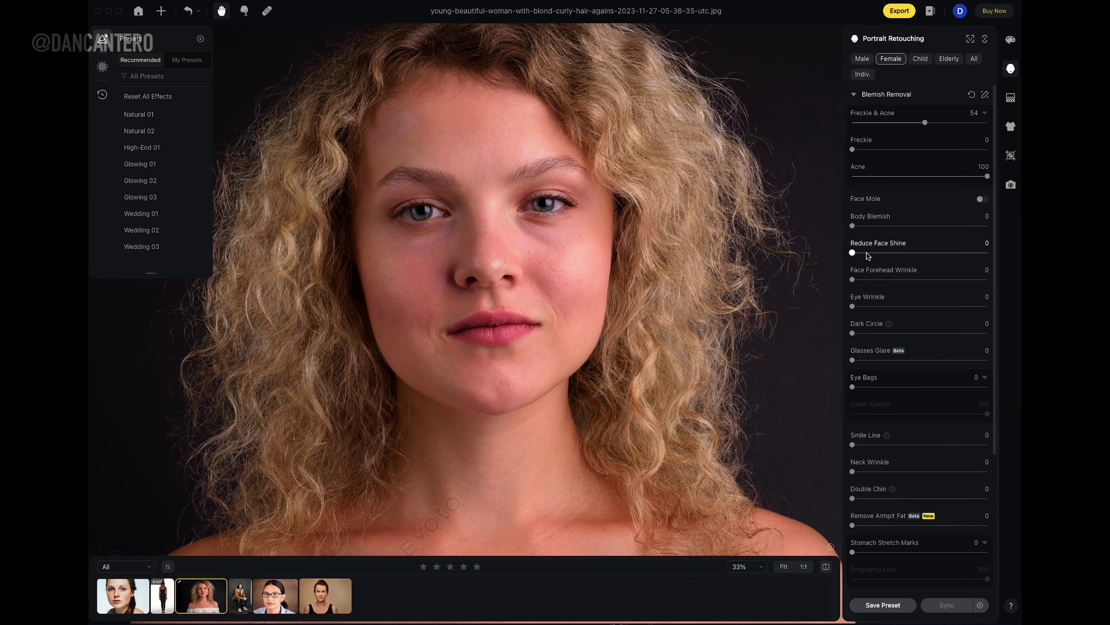
pyautogui.scroll(3, 511, 245)
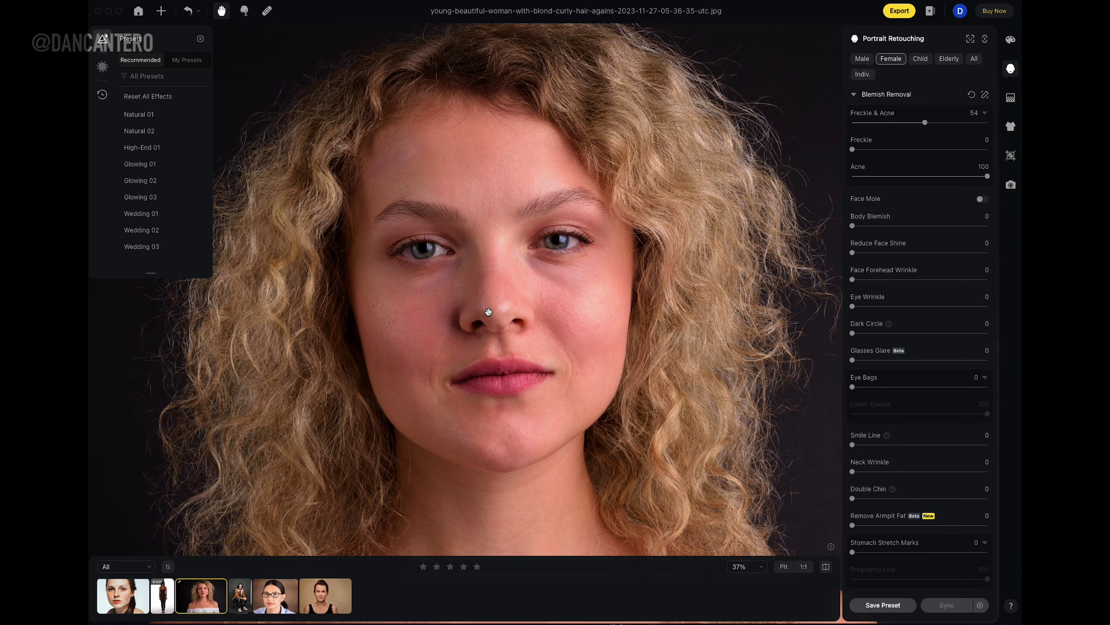
pyautogui.scroll(2, 499, 310)
pyautogui.scroll(-1, 499, 310)
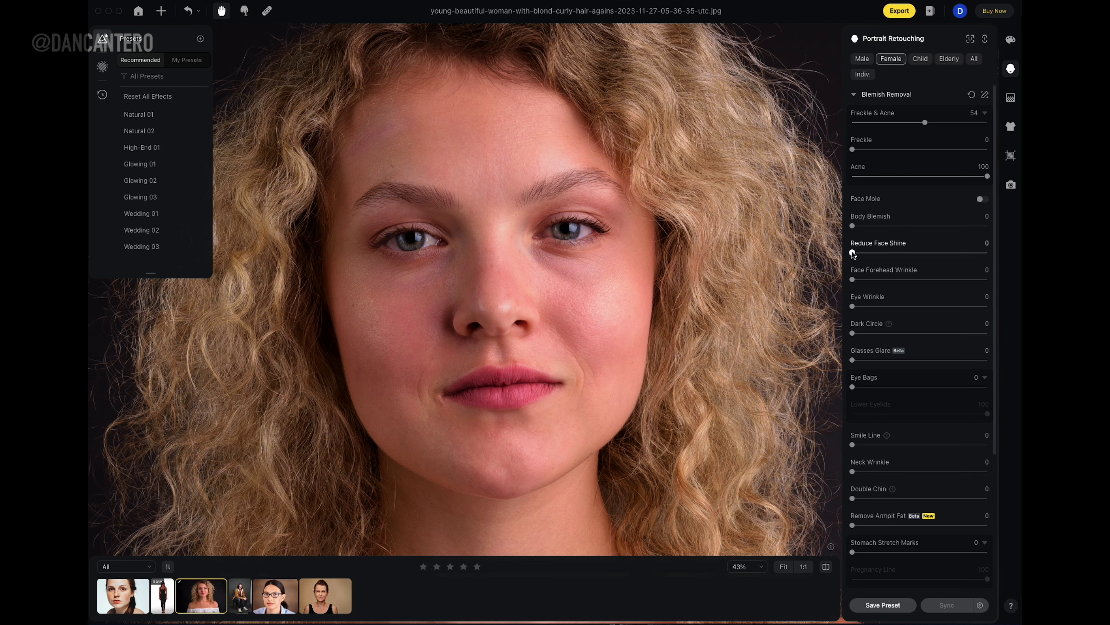
pyautogui.moveTo(852, 253); pyautogui.dragTo(991, 264)
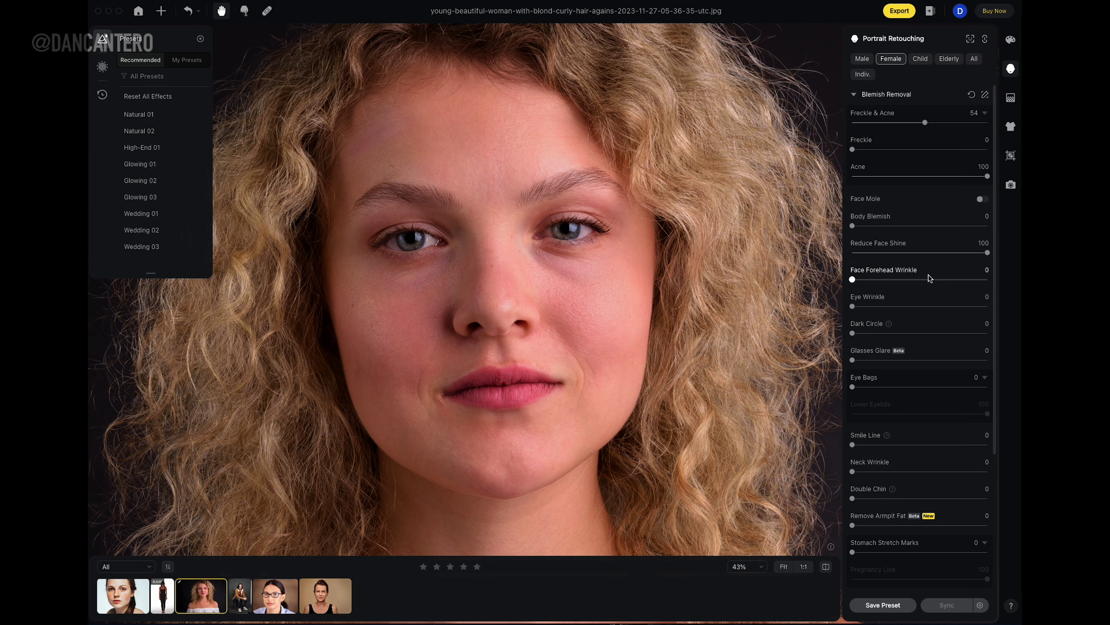
pyautogui.moveTo(987, 254); pyautogui.dragTo(938, 256)
pyautogui.moveTo(493, 243); pyautogui.dragTo(526, 290)
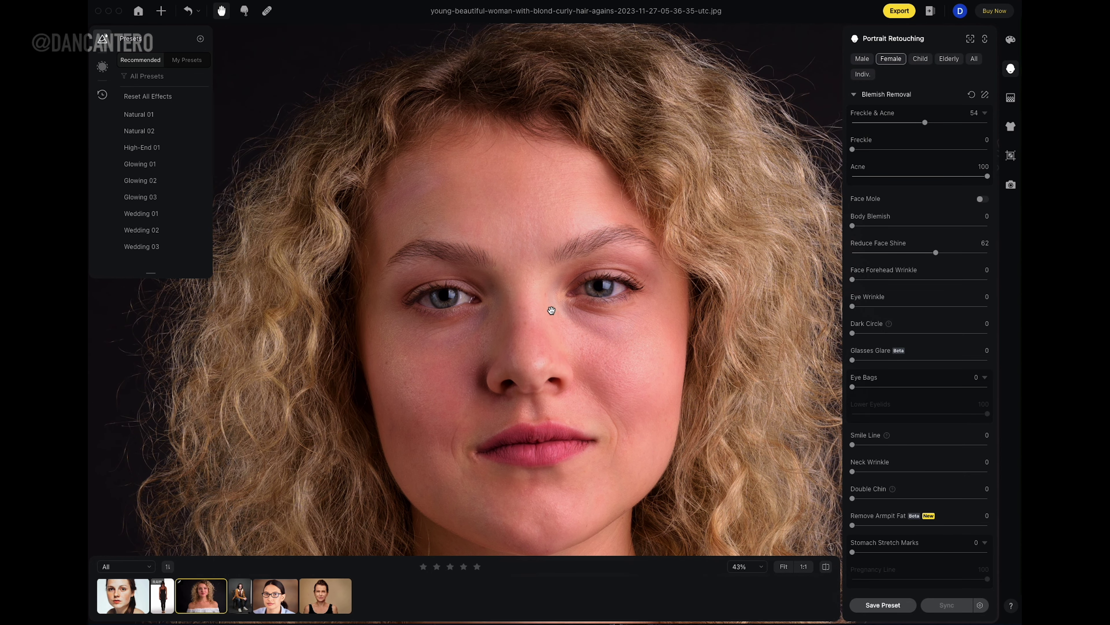
pyautogui.moveTo(651, 317); pyautogui.dragTo(639, 288)
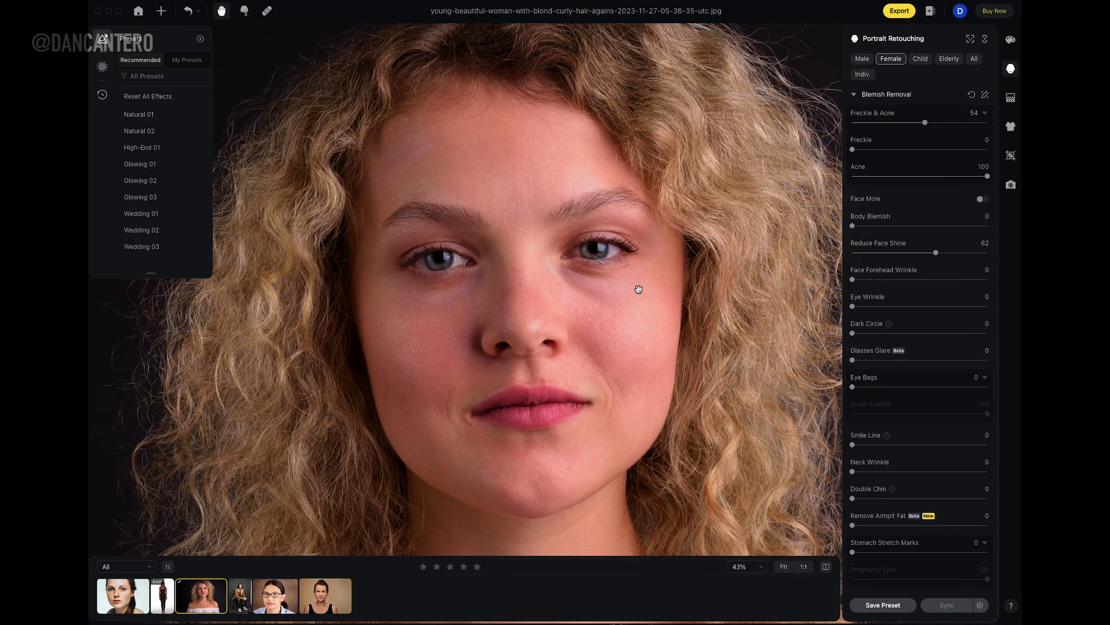
# Step: Set Face Forehead Wrinkle removal to 100 on the mature woman's portrait and inspect her forehead
pyautogui.click(333, 604)
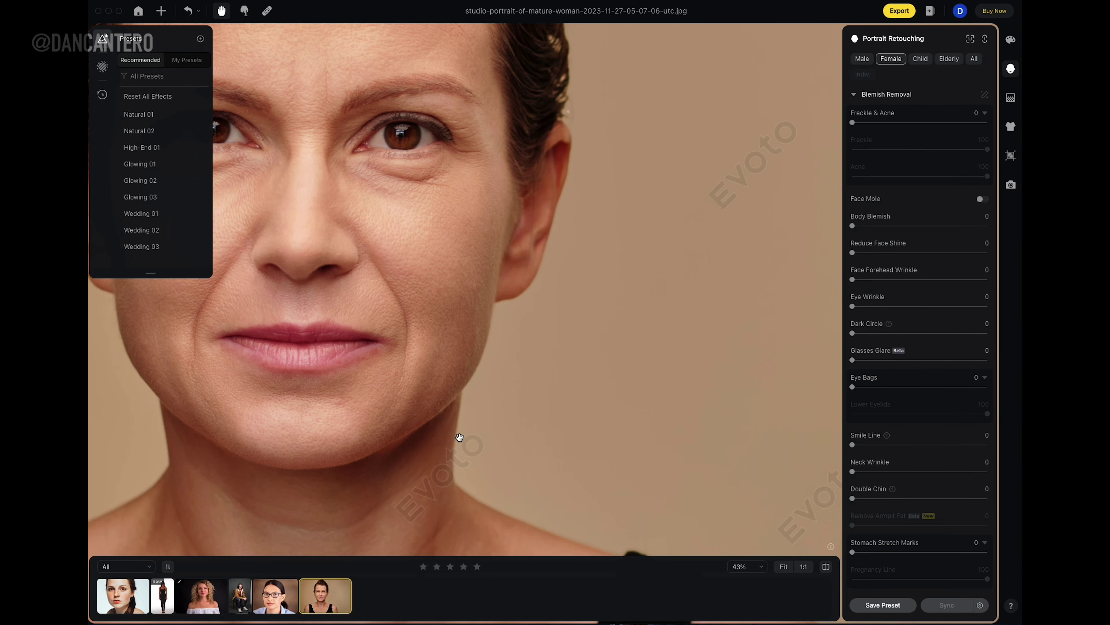
pyautogui.scroll(-3, 635, 502)
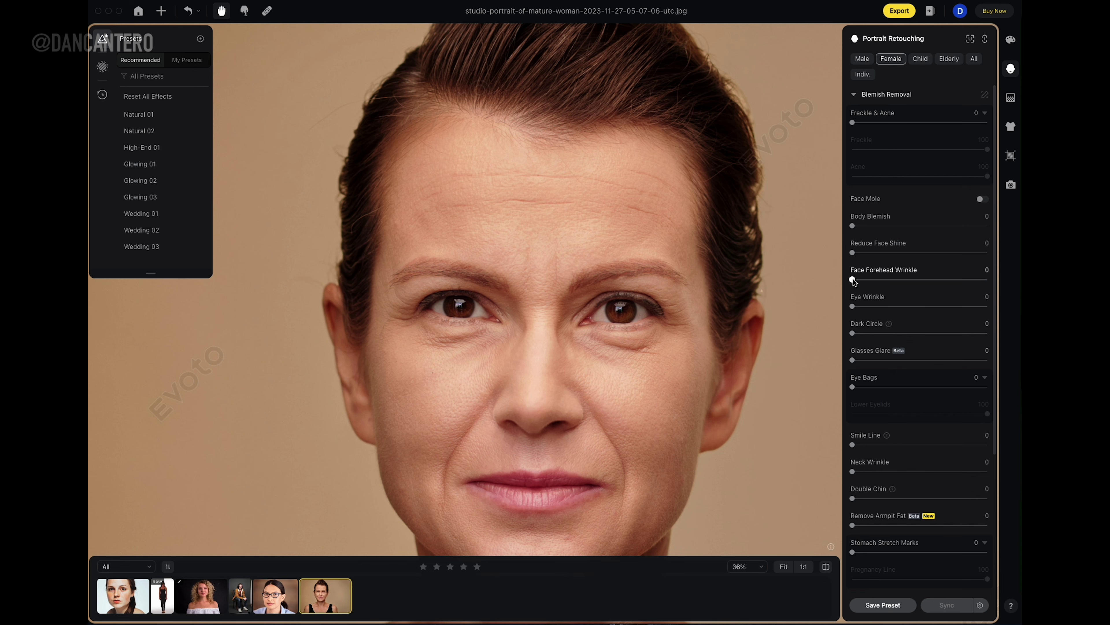
pyautogui.moveTo(973, 283); pyautogui.dragTo(989, 285)
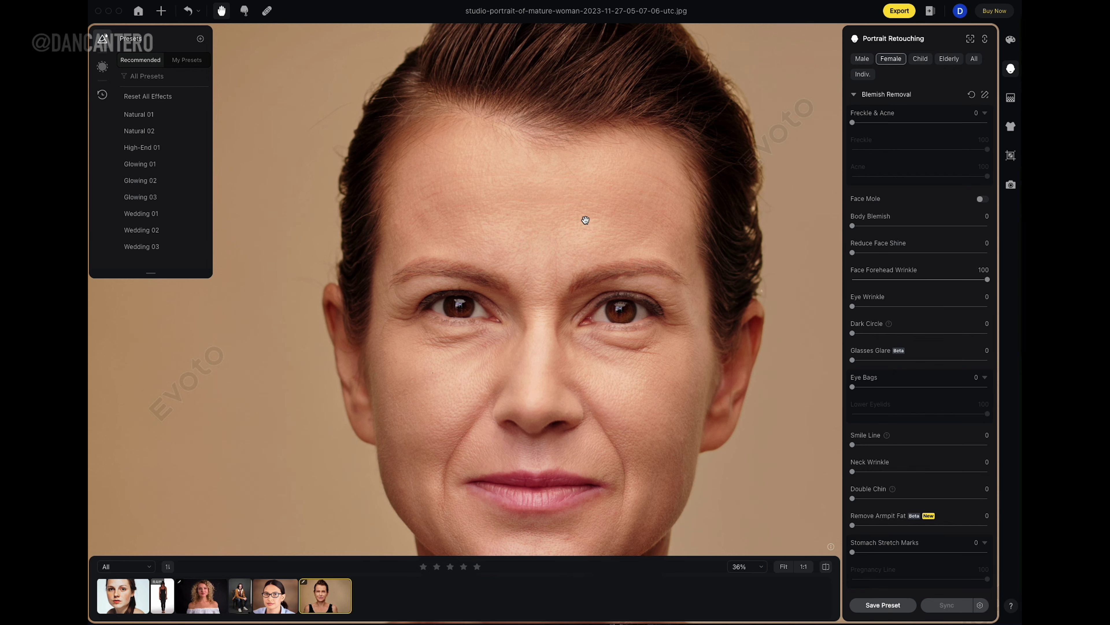
pyautogui.scroll(3, 573, 214)
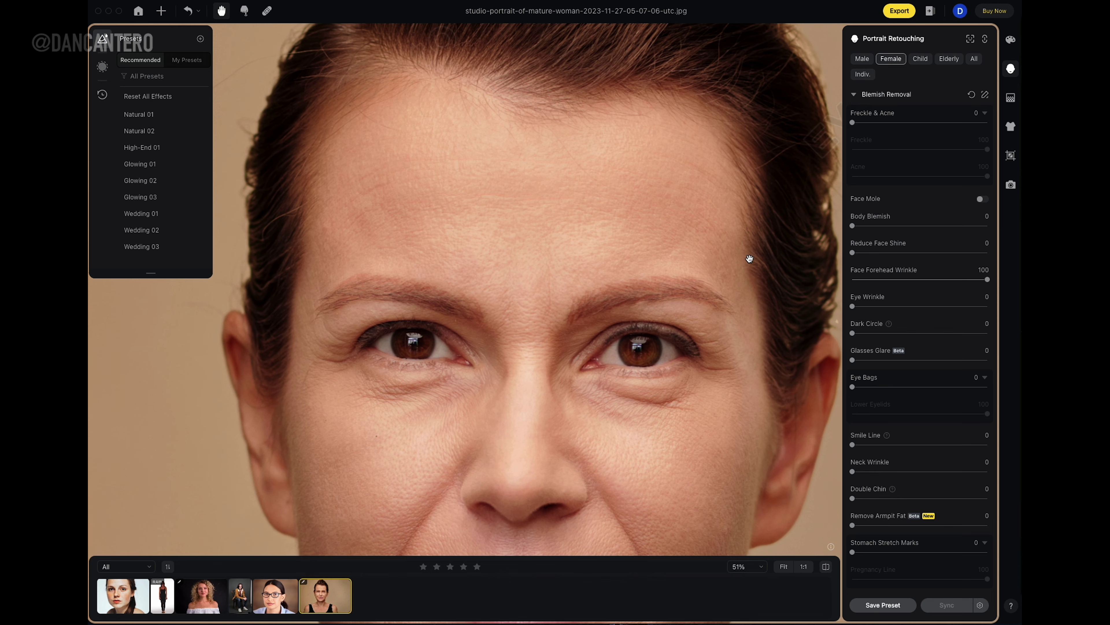
pyautogui.scroll(-3, 629, 237)
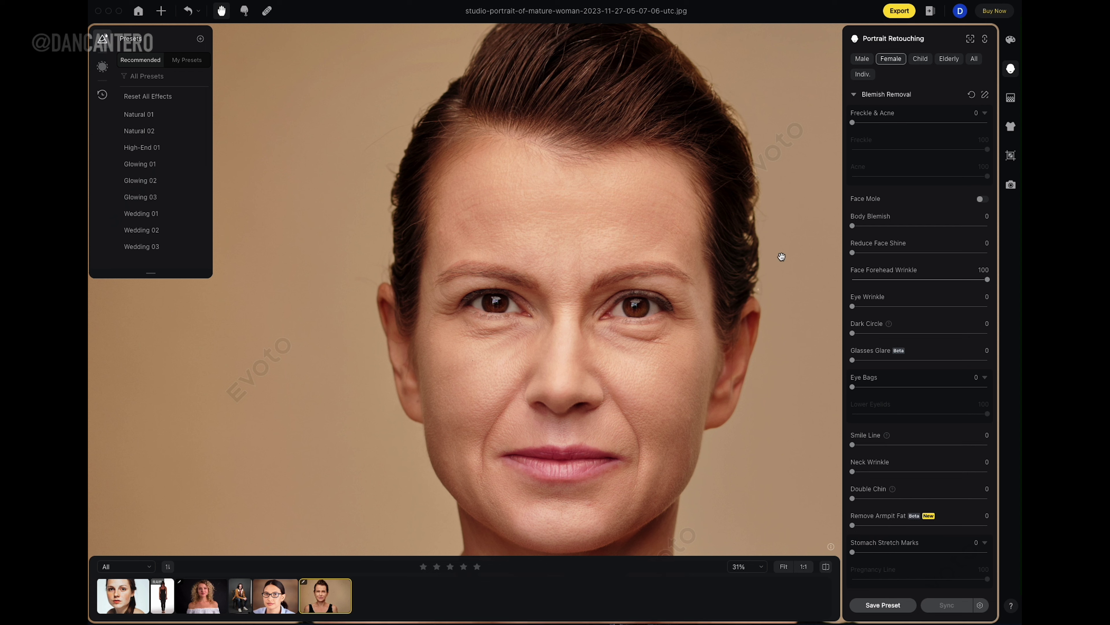
# Step: Reset Face Forehead Wrinkle on the mature woman's portrait to 0, compare it against 99, and leave it at 0
pyautogui.moveTo(987, 280); pyautogui.dragTo(850, 280)
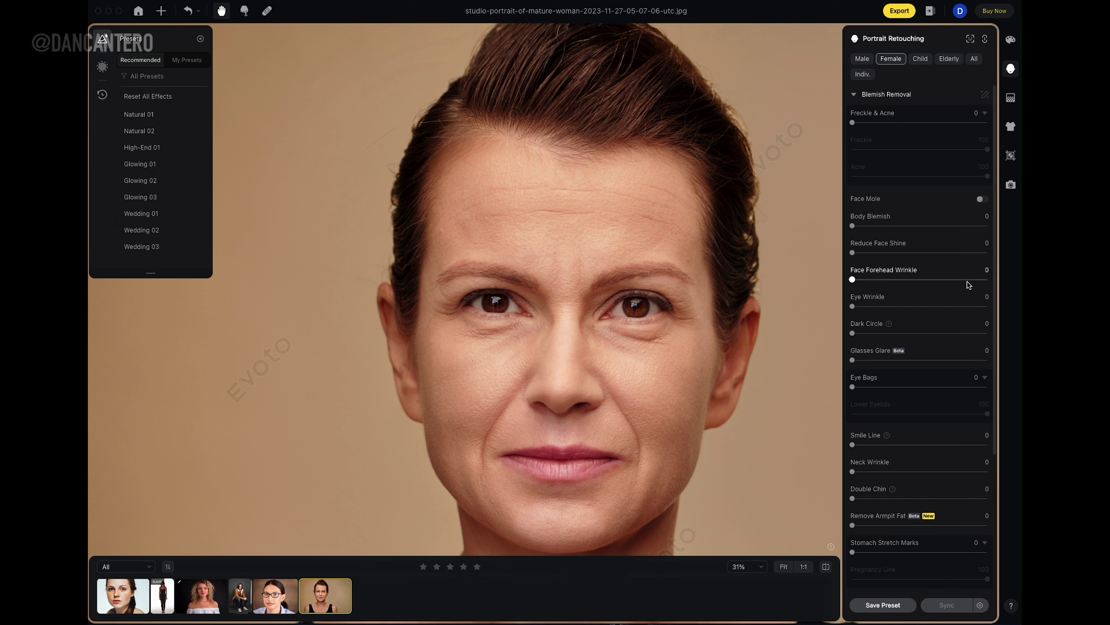
pyautogui.click(986, 280)
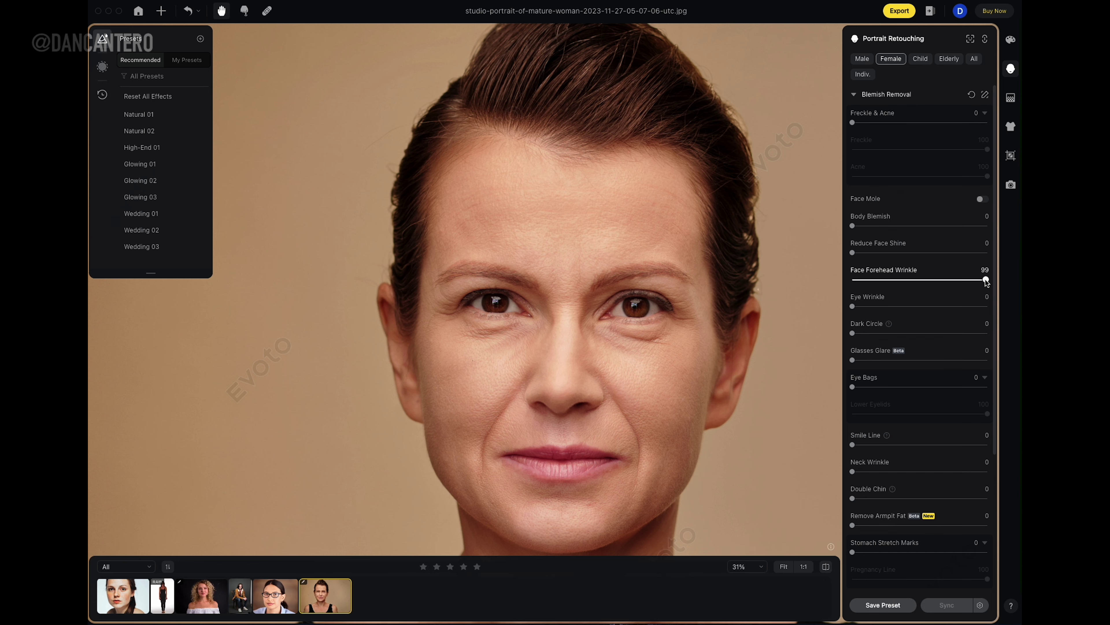
pyautogui.moveTo(986, 279); pyautogui.dragTo(833, 278)
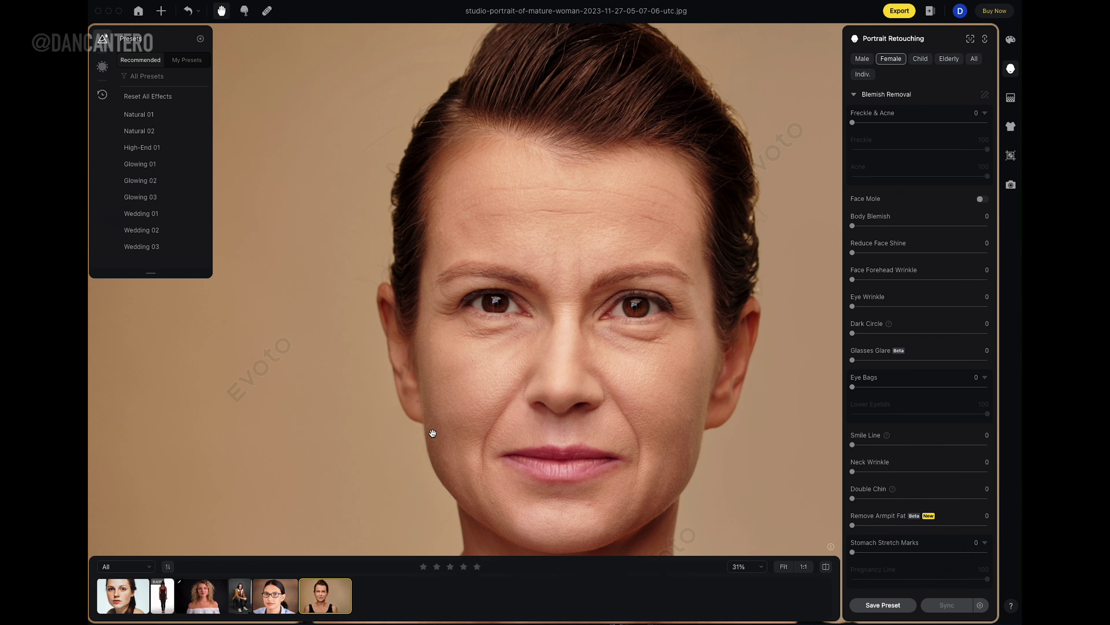
# Step: Switch to the curly-haired woman's portrait and set Eye Wrinkle removal to 100
pyautogui.click(201, 596)
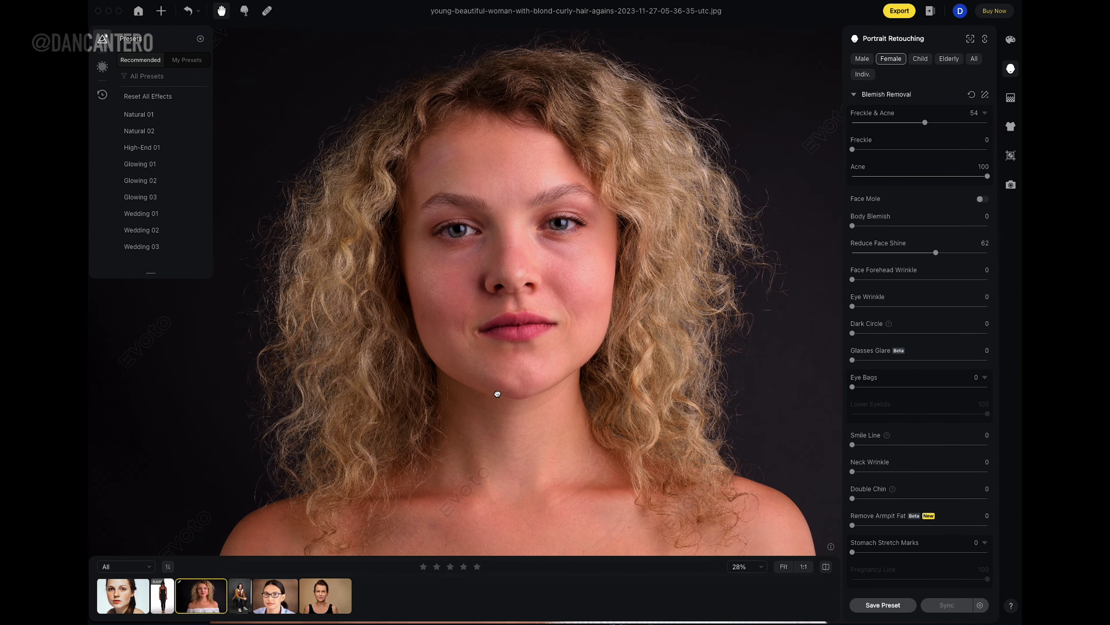
pyautogui.moveTo(498, 394); pyautogui.dragTo(498, 376)
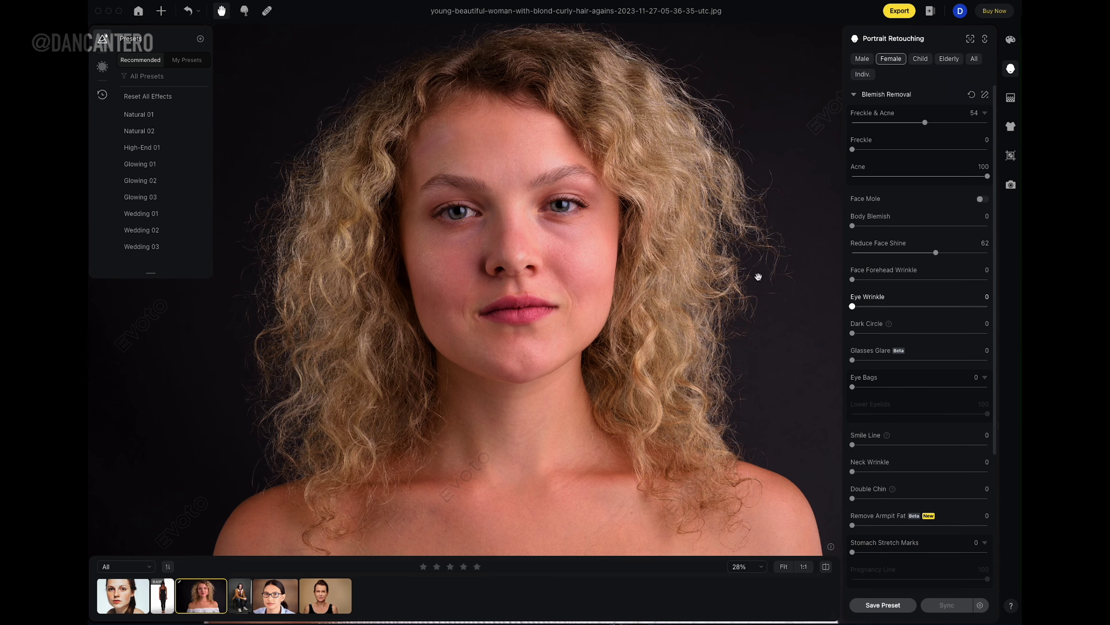
pyautogui.moveTo(564, 258); pyautogui.dragTo(623, 319)
pyautogui.scroll(5, 571, 296)
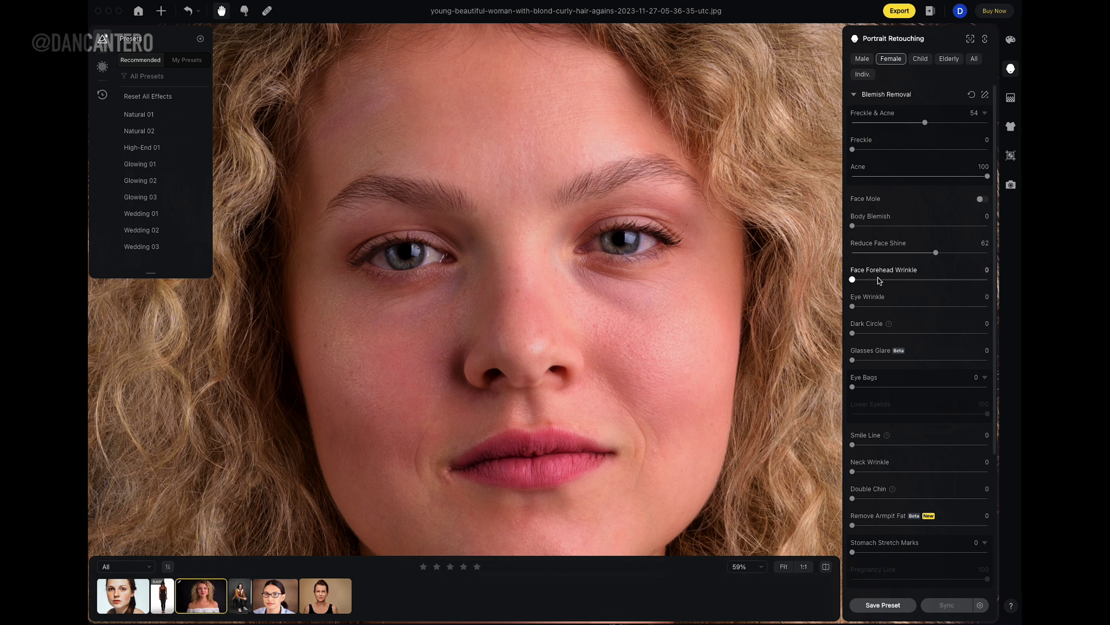
pyautogui.moveTo(852, 307); pyautogui.dragTo(1002, 319)
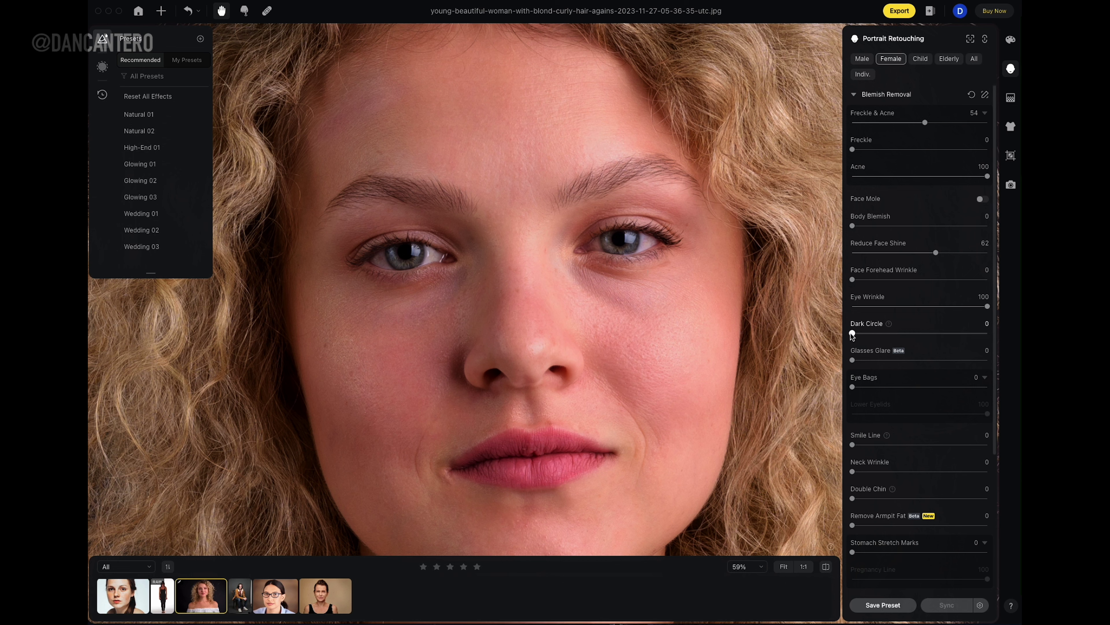
# Step: Try Dark Circle removal at 79, reset it to 0 to inspect the under-eye area, and set it to 100
pyautogui.moveTo(853, 335); pyautogui.dragTo(960, 340)
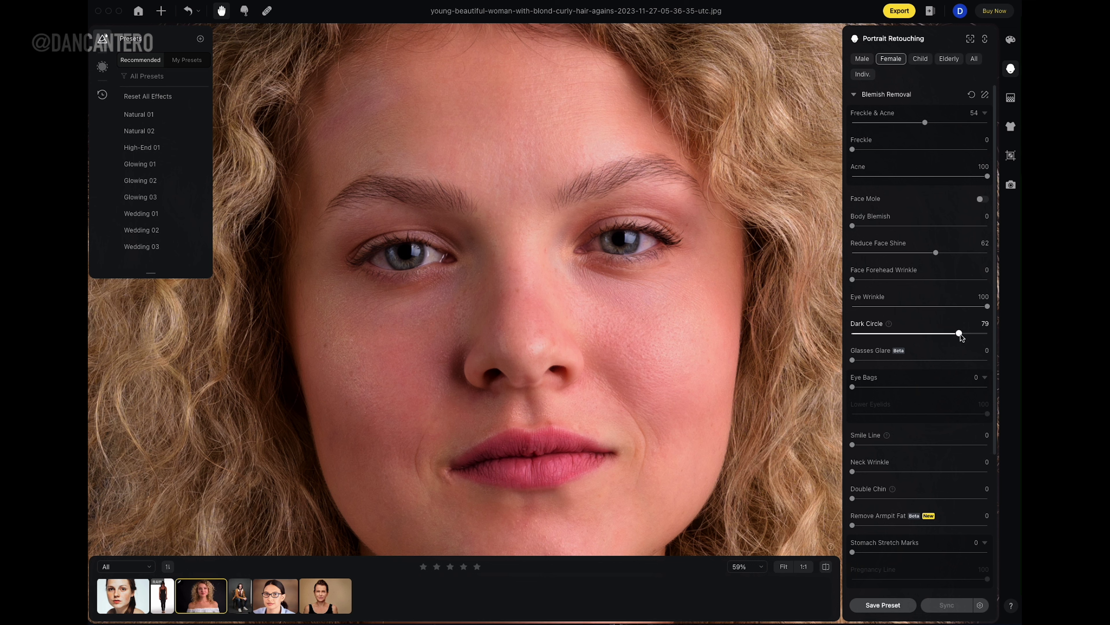
pyautogui.moveTo(961, 337); pyautogui.dragTo(852, 337)
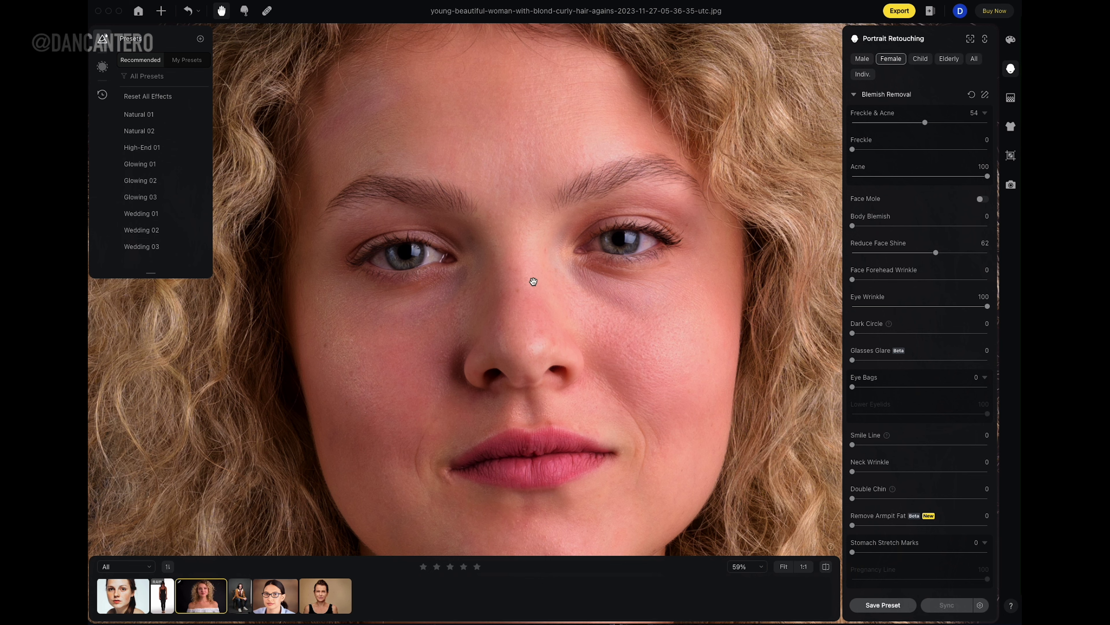
pyautogui.scroll(3, 586, 293)
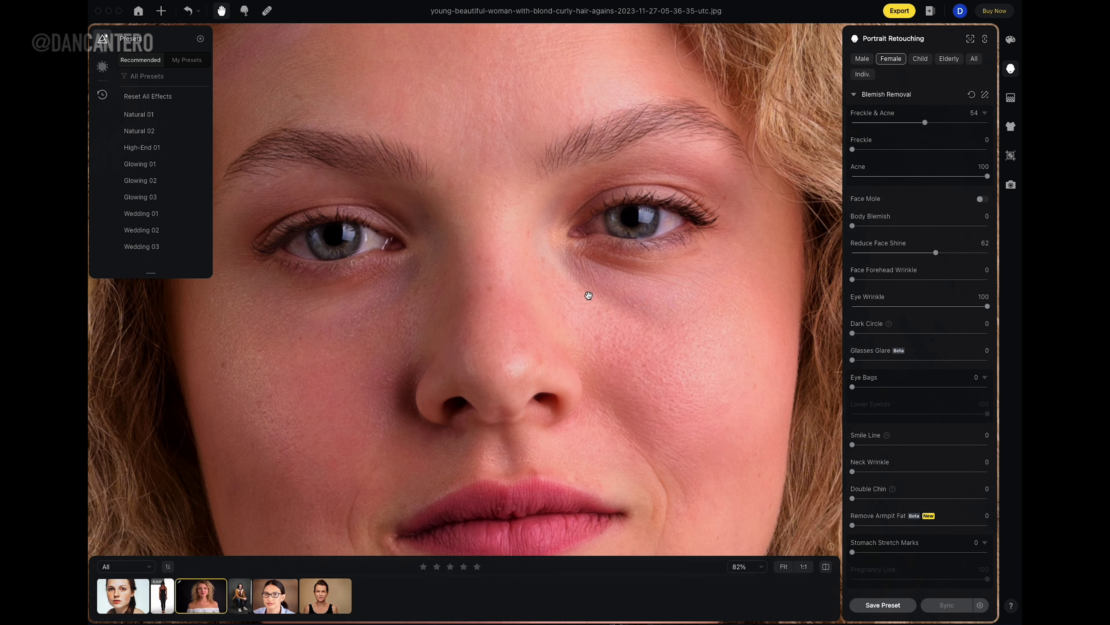
pyautogui.moveTo(589, 295); pyautogui.dragTo(622, 325)
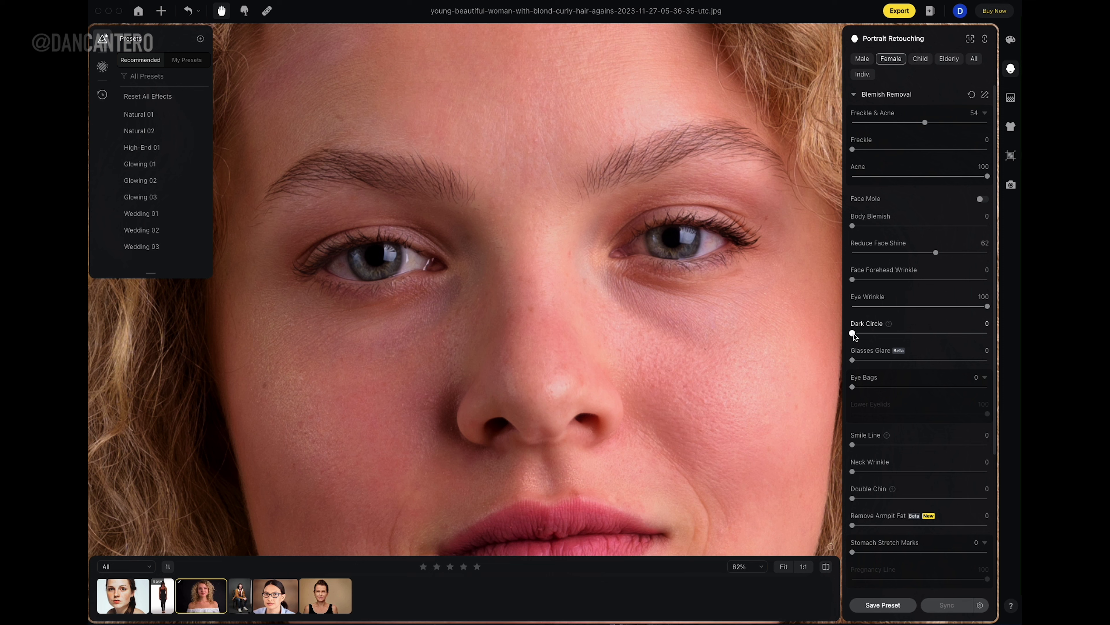
pyautogui.moveTo(853, 334); pyautogui.dragTo(998, 344)
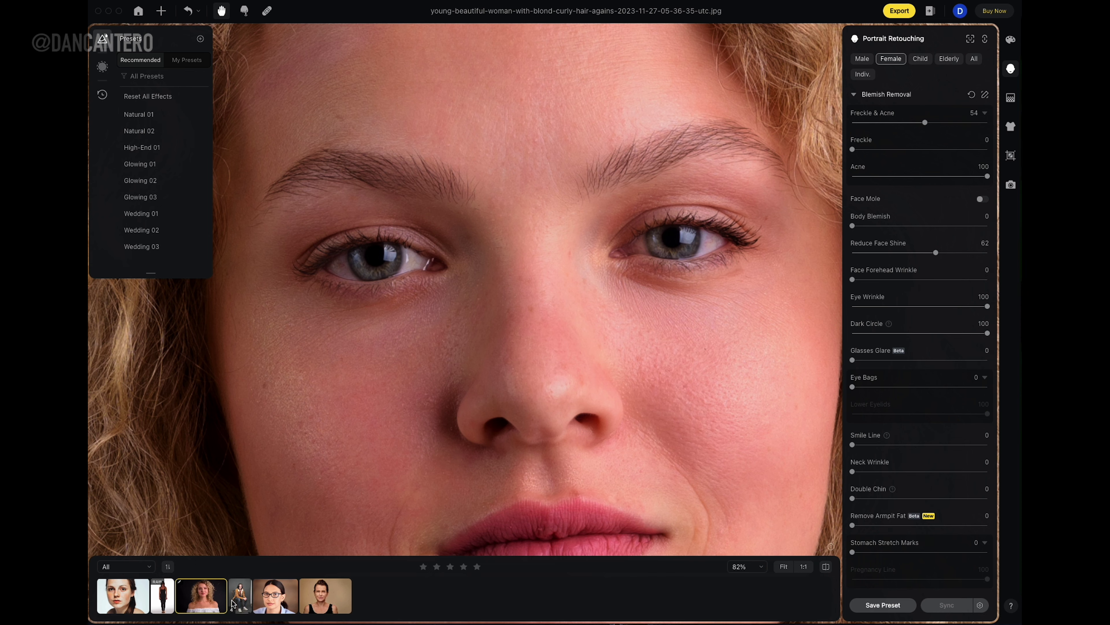
# Step: Switch to the portrait of the woman in glasses and set Glasses Glare removal to 100
pyautogui.click(278, 596)
pyautogui.scroll(-5, 481, 438)
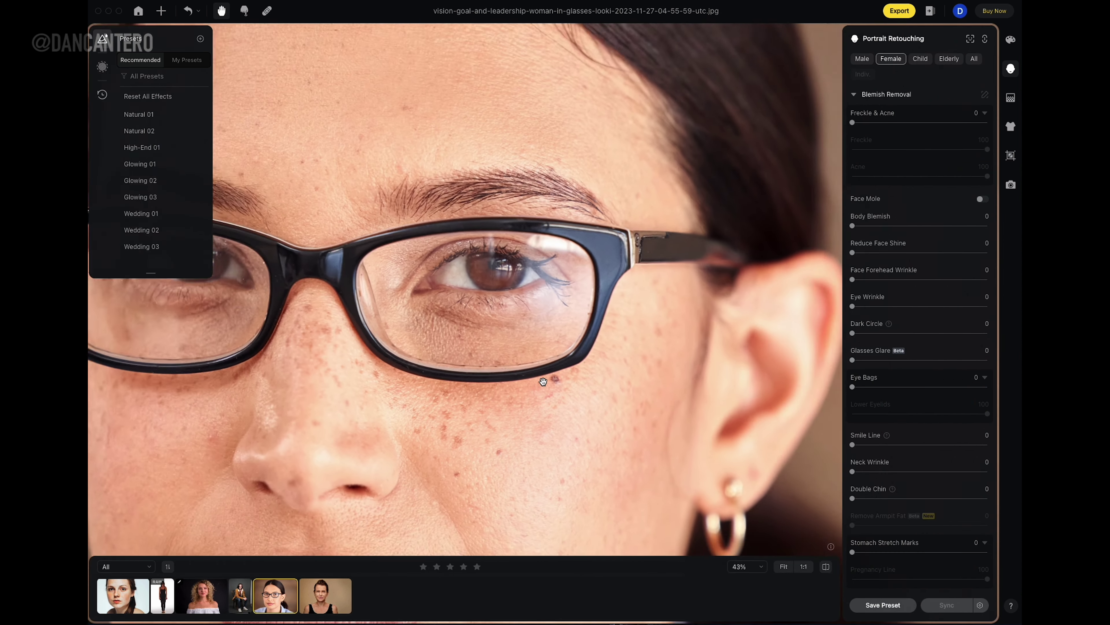
pyautogui.moveTo(503, 398); pyautogui.dragTo(595, 327)
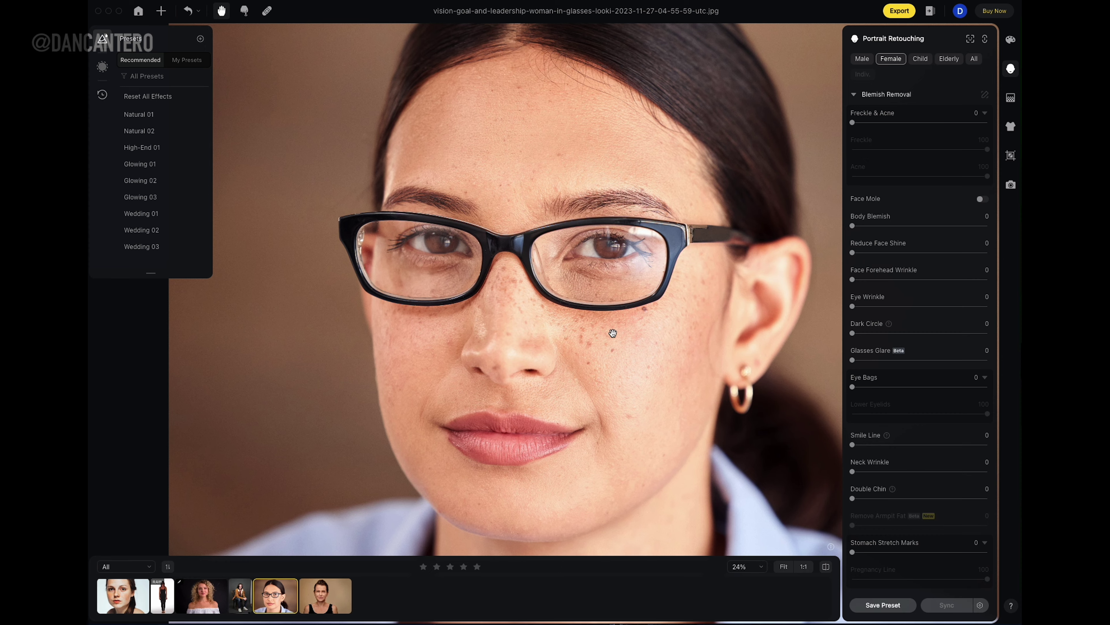
pyautogui.scroll(2, 612, 330)
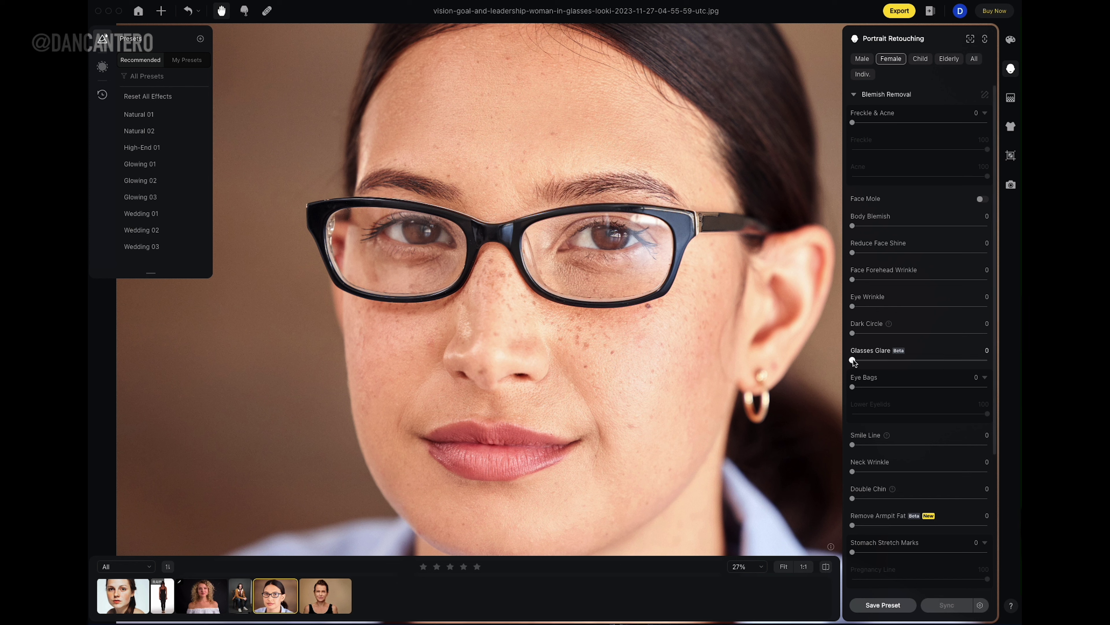
pyautogui.moveTo(853, 359); pyautogui.dragTo(1002, 364)
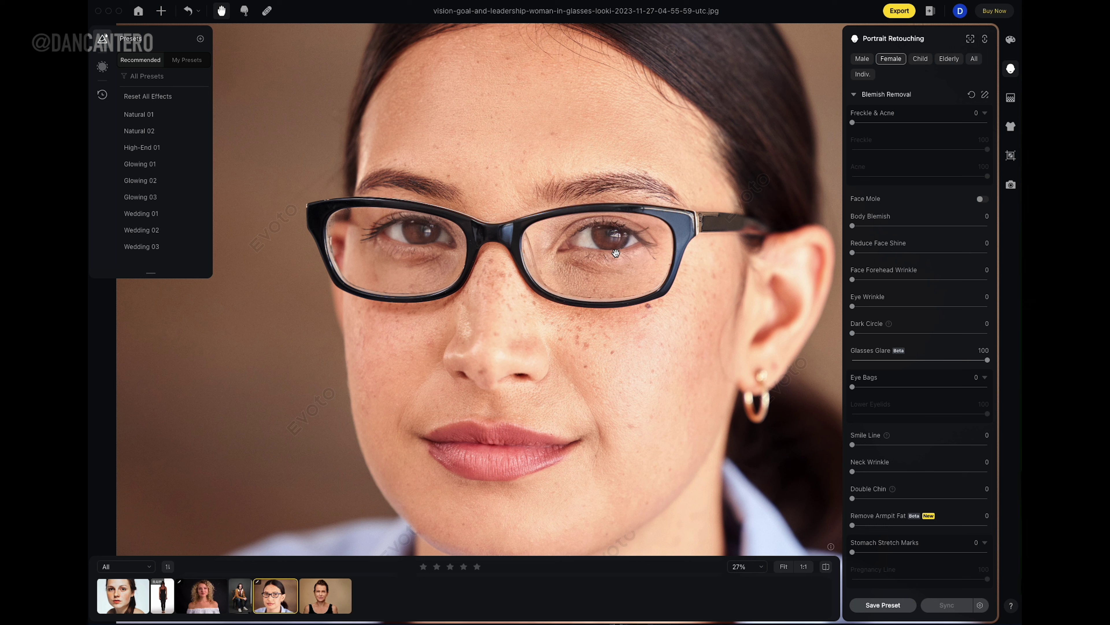
pyautogui.moveTo(988, 361)
pyautogui.mouseDown()
pyautogui.moveTo(841, 362)
pyautogui.moveTo(992, 362)
pyautogui.mouseUp()
# Step: Return to the curly-haired woman's portrait and compare her face before and after the retouching
pyautogui.click(201, 595)
pyautogui.moveTo(489, 257); pyautogui.dragTo(512, 311)
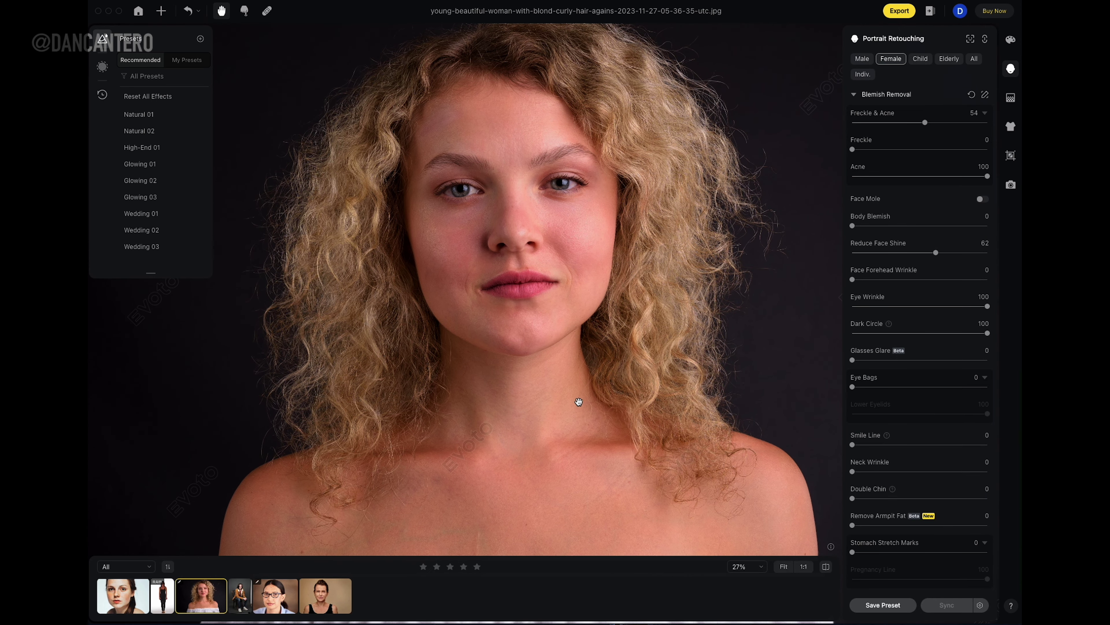
pyautogui.click(825, 568)
pyautogui.click(825, 567)
pyautogui.scroll(5, 623, 385)
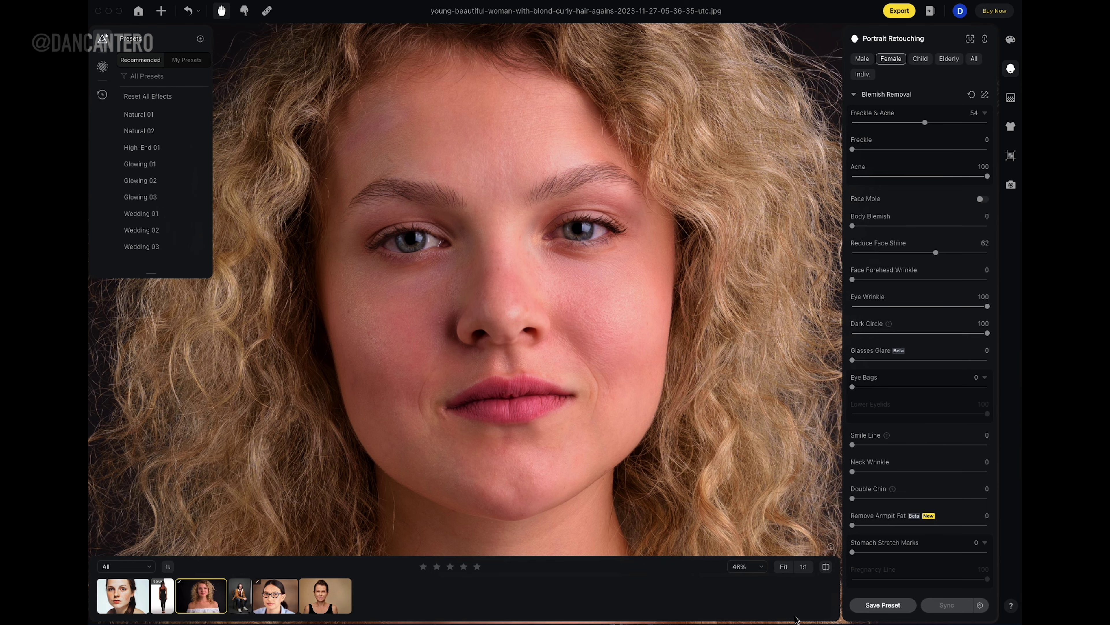
pyautogui.click(826, 567)
pyautogui.click(826, 567)
pyautogui.click(826, 567)
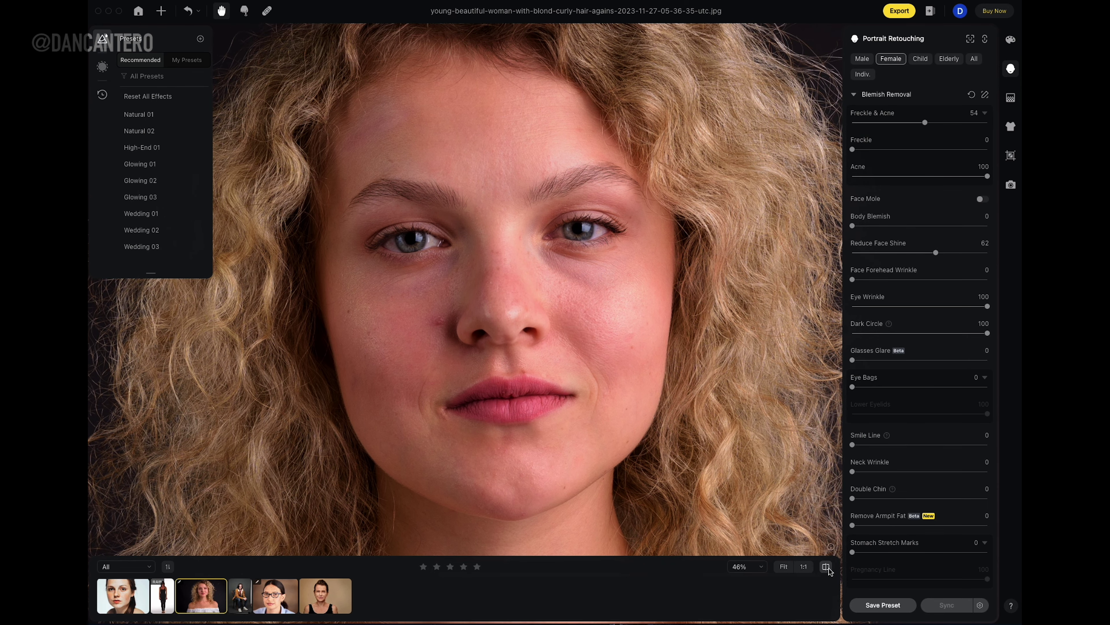
pyautogui.click(826, 568)
pyautogui.scroll(-2, 645, 425)
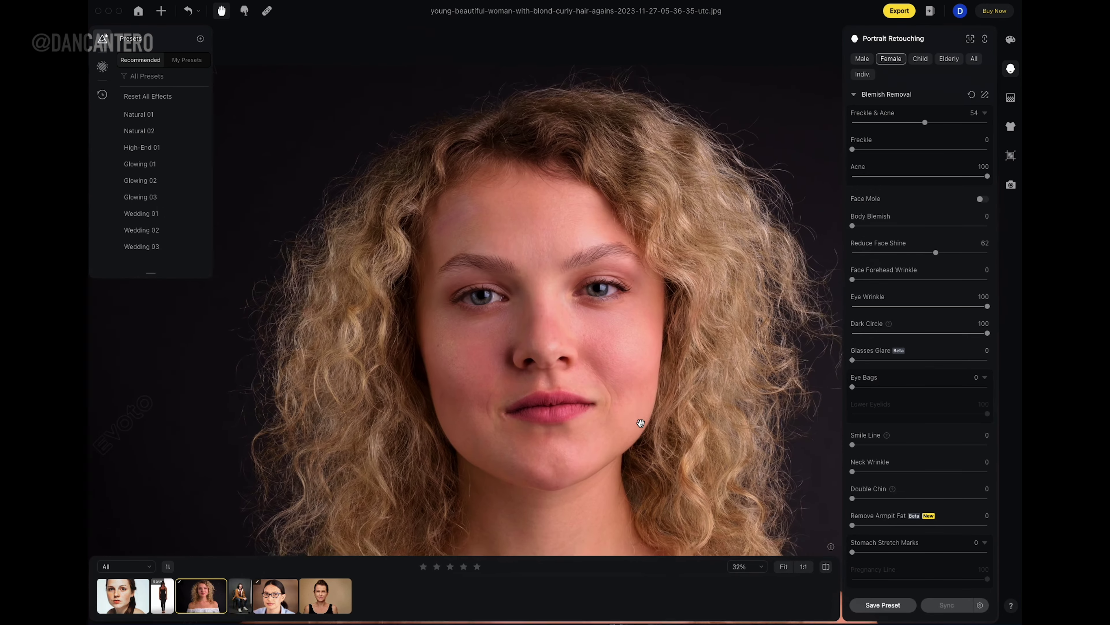
# Step: Try Eye Bags removal at 100 on the curly-haired woman's portrait and reduce it to 56
pyautogui.moveTo(638, 425); pyautogui.dragTo(614, 352)
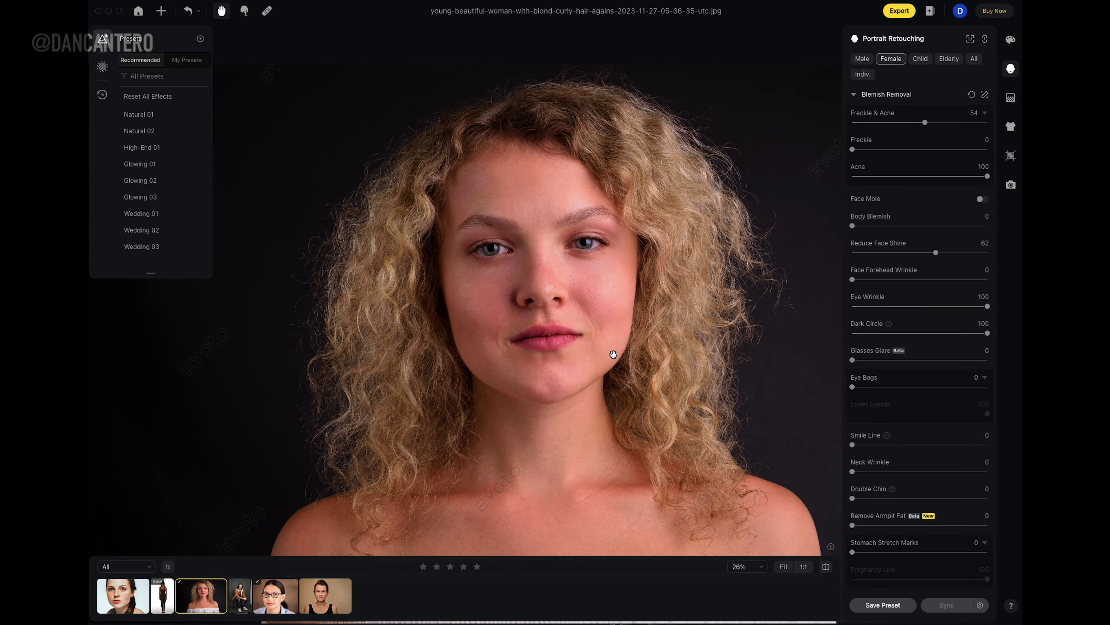
pyautogui.scroll(-2, 614, 354)
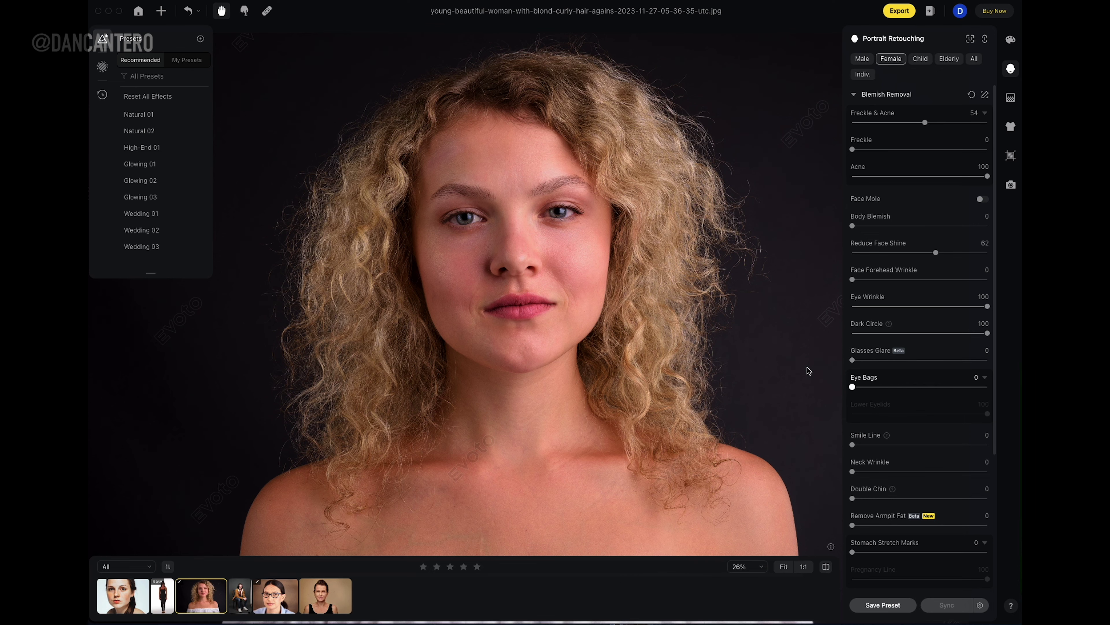
pyautogui.scroll(5, 513, 218)
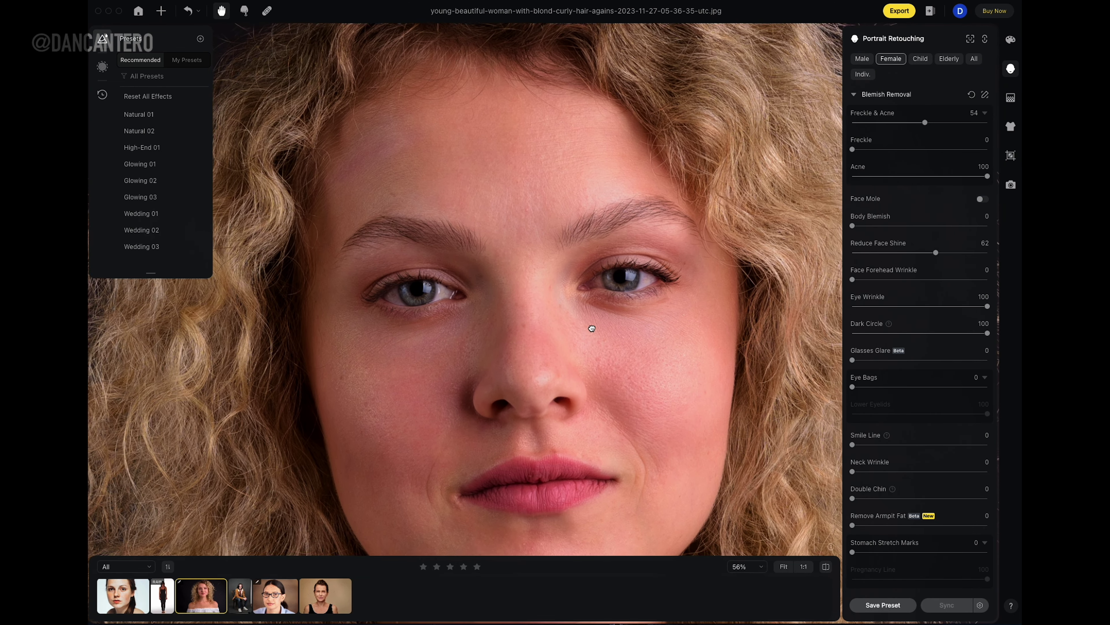
pyautogui.scroll(3, 592, 328)
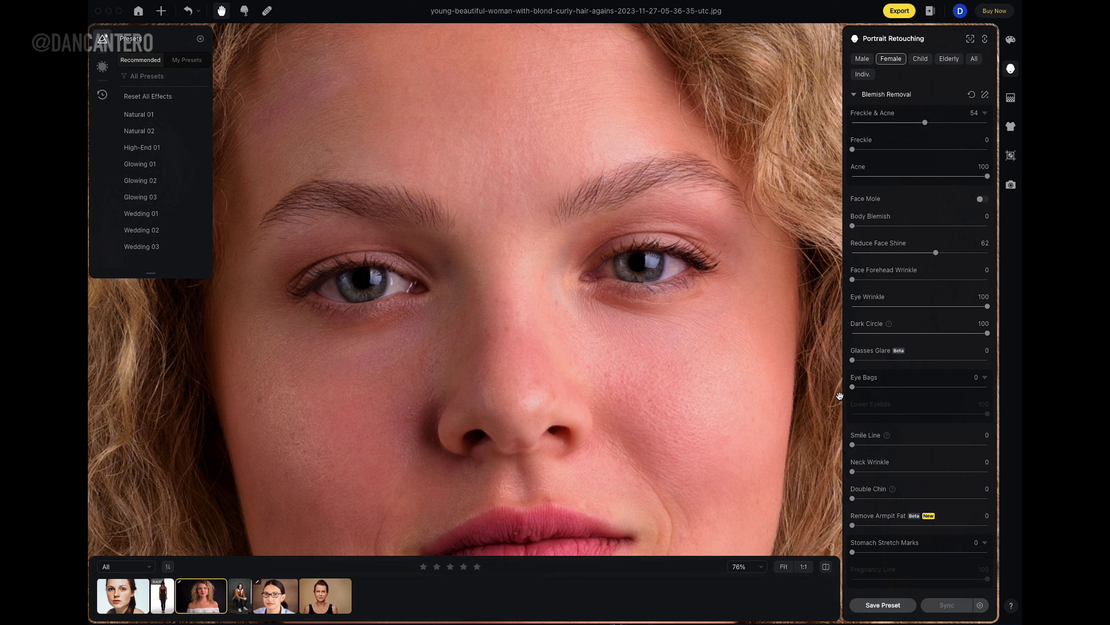
pyautogui.moveTo(853, 388); pyautogui.dragTo(993, 396)
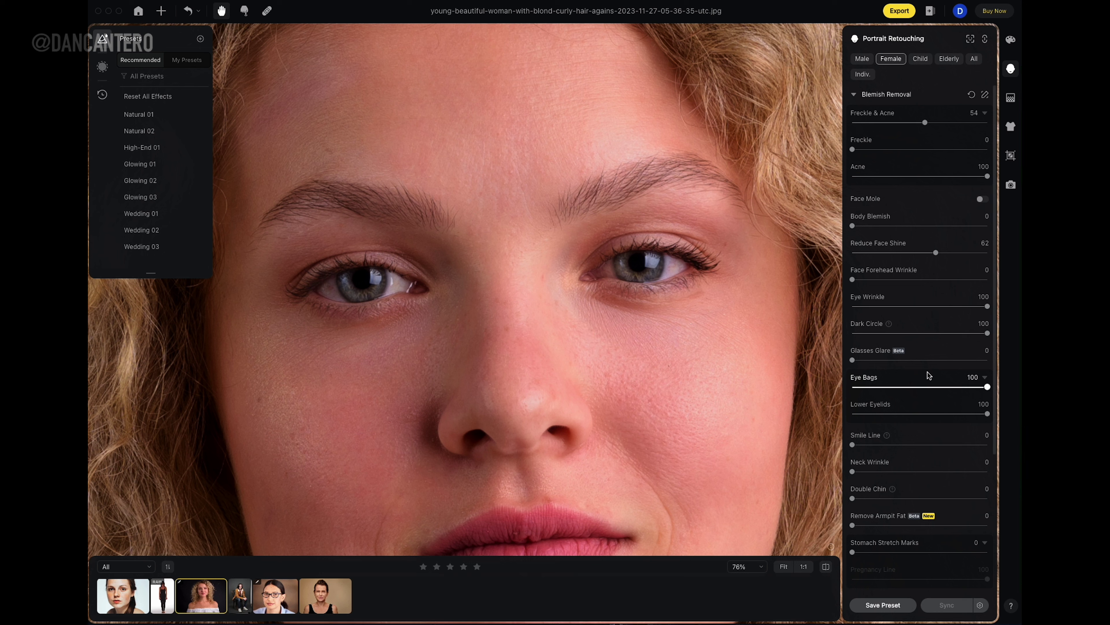
pyautogui.moveTo(988, 388); pyautogui.dragTo(934, 392)
pyautogui.moveTo(933, 391); pyautogui.dragTo(931, 391)
# Step: Set Lower Eyelids to 51 and compare the eye area before and after the retouching
pyautogui.scroll(-3, 935, 385)
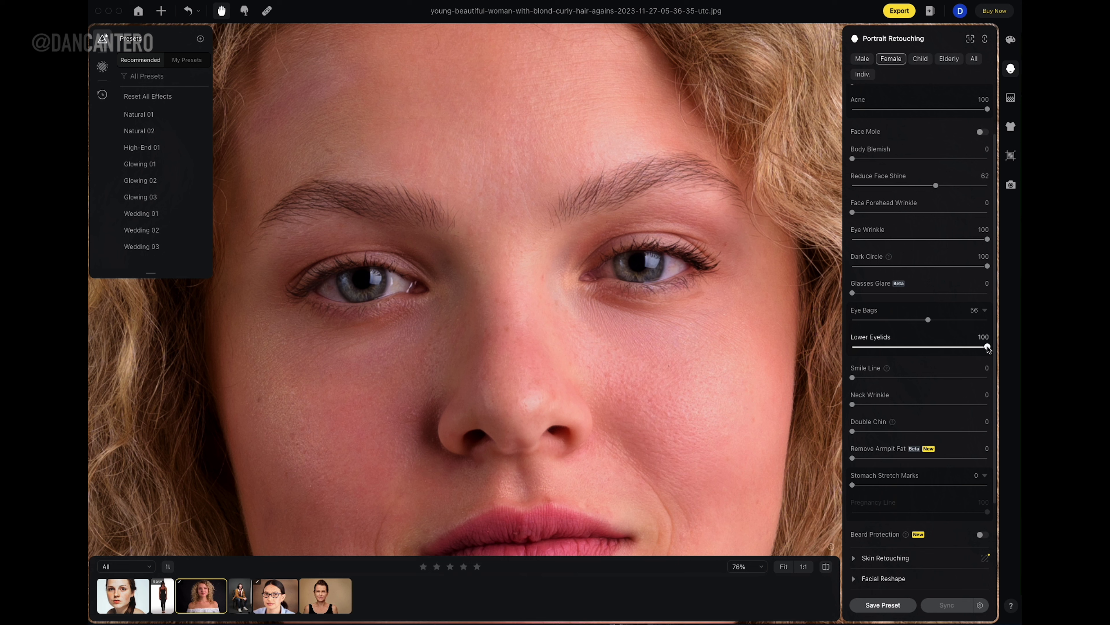
pyautogui.moveTo(987, 347)
pyautogui.mouseDown()
pyautogui.moveTo(893, 353)
pyautogui.moveTo(923, 351)
pyautogui.mouseUp()
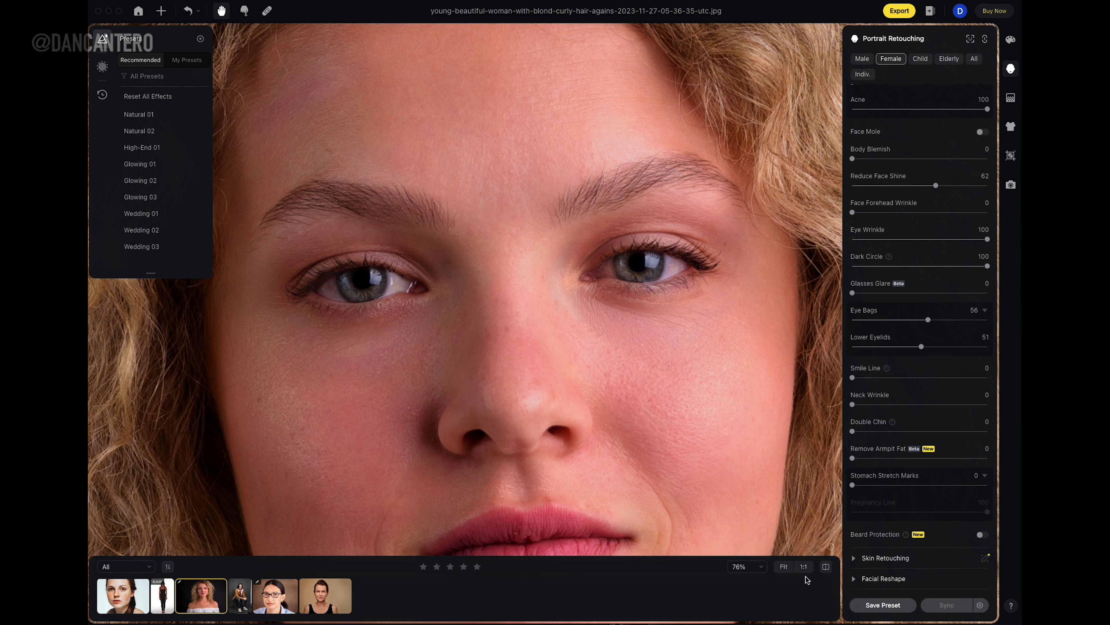
pyautogui.click(827, 567)
pyautogui.click(827, 568)
# Step: Try Smile Line removal at 100 on the curly-haired woman's face and reduce it to 64
pyautogui.moveTo(677, 433); pyautogui.dragTo(674, 312)
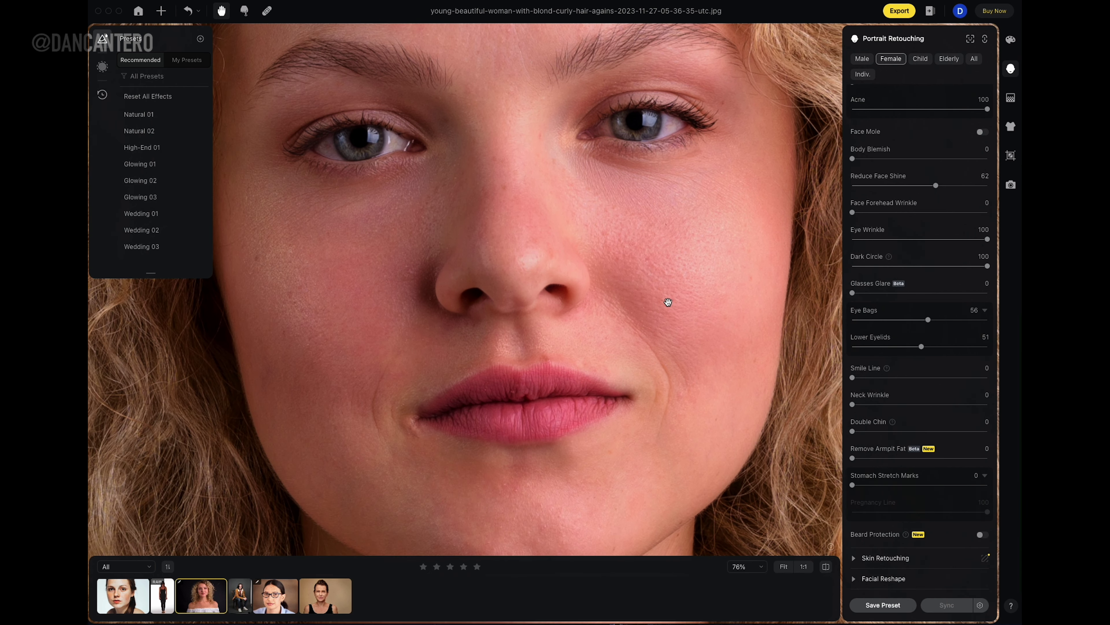
pyautogui.scroll(-3, 653, 307)
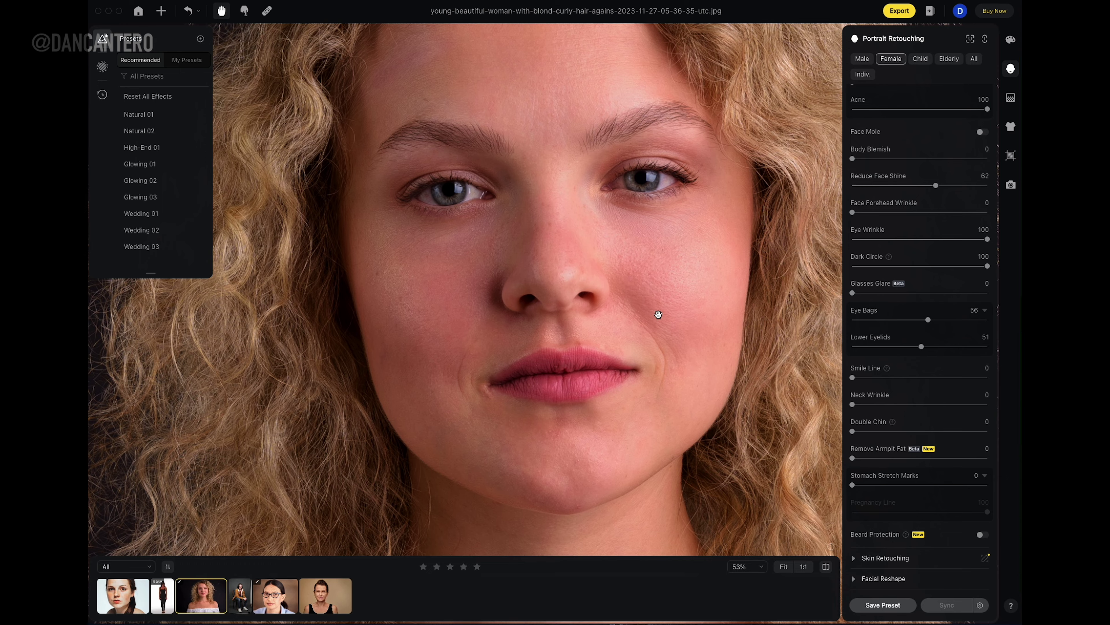
pyautogui.moveTo(661, 317); pyautogui.dragTo(635, 347)
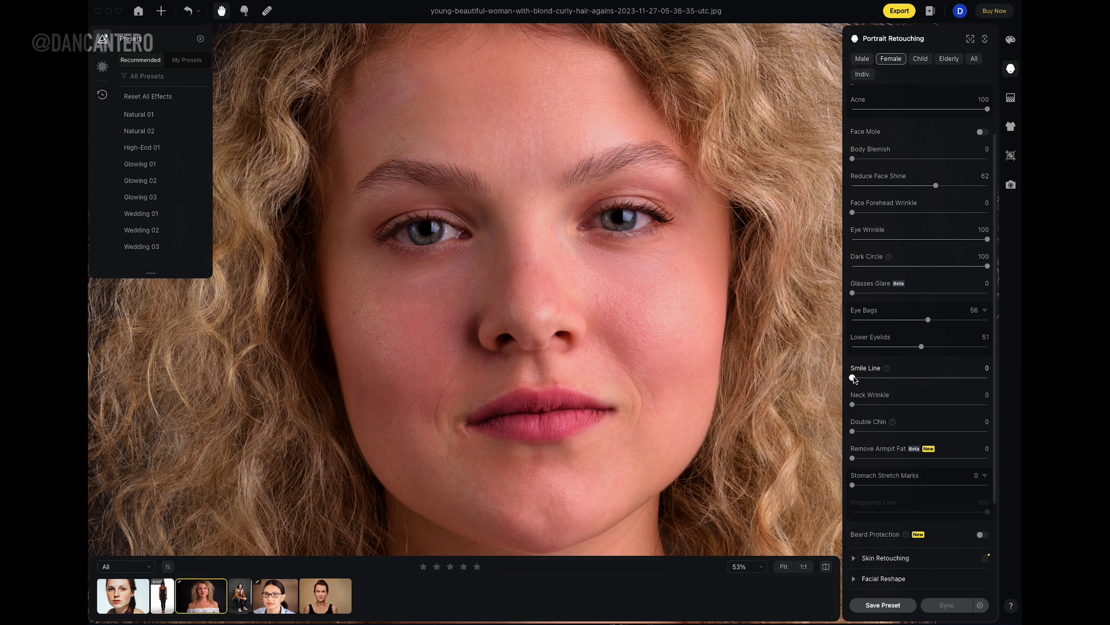
pyautogui.moveTo(861, 377); pyautogui.dragTo(992, 378)
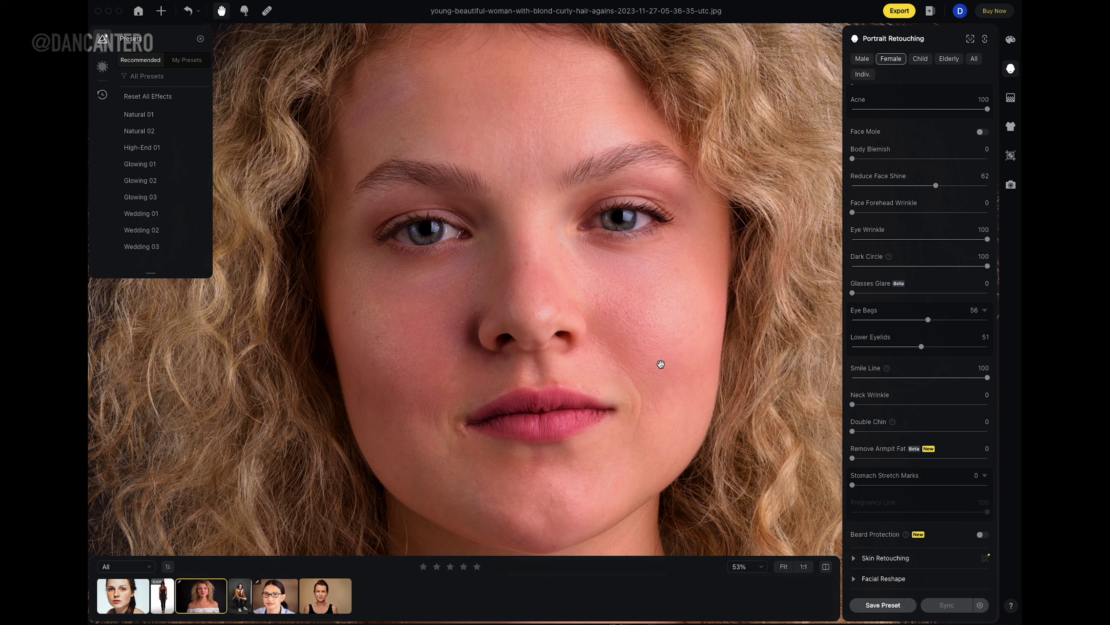
pyautogui.click(936, 379)
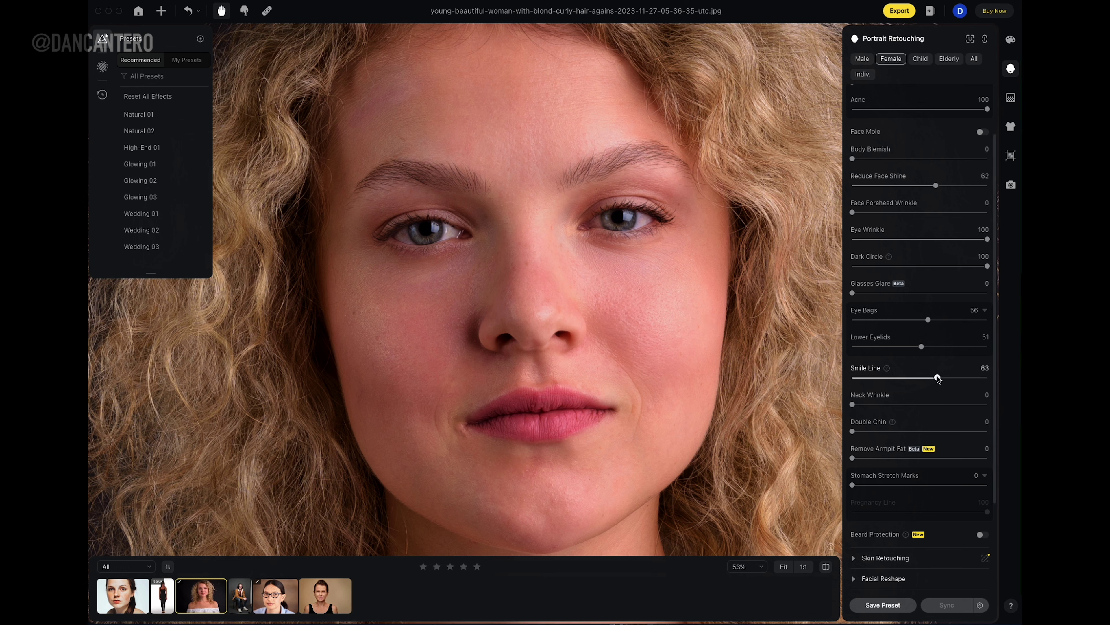
pyautogui.moveTo(938, 379); pyautogui.dragTo(939, 379)
# Step: Open the mature woman's portrait and set Neck Wrinkle removal to 100, trying 18 for comparison
pyautogui.scroll(-2, 935, 380)
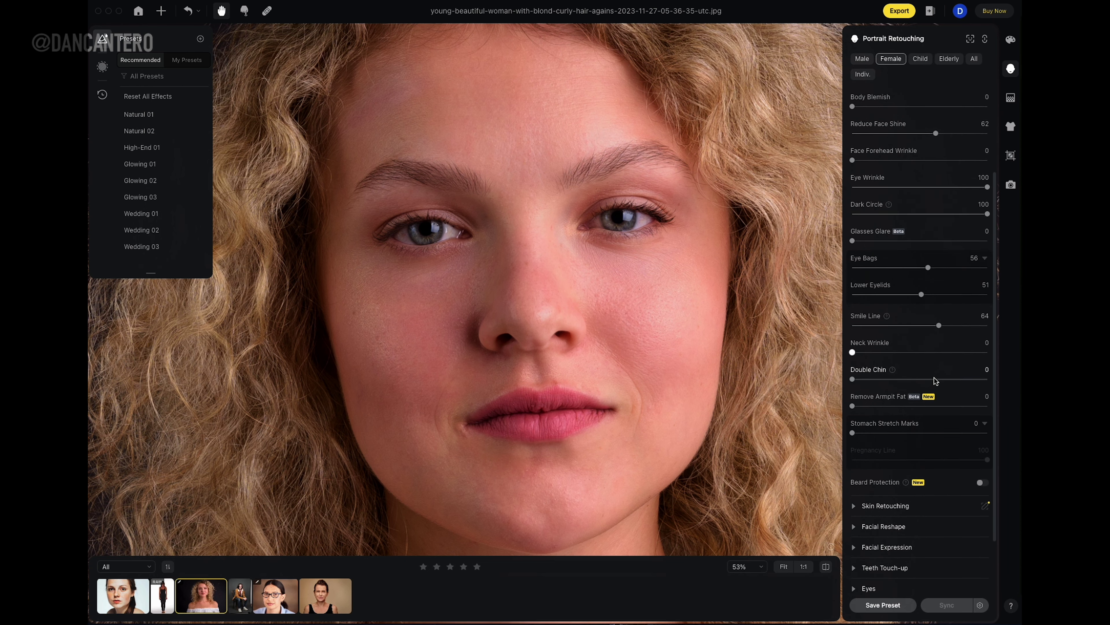
pyautogui.scroll(-4, 712, 349)
pyautogui.moveTo(666, 410); pyautogui.dragTo(652, 334)
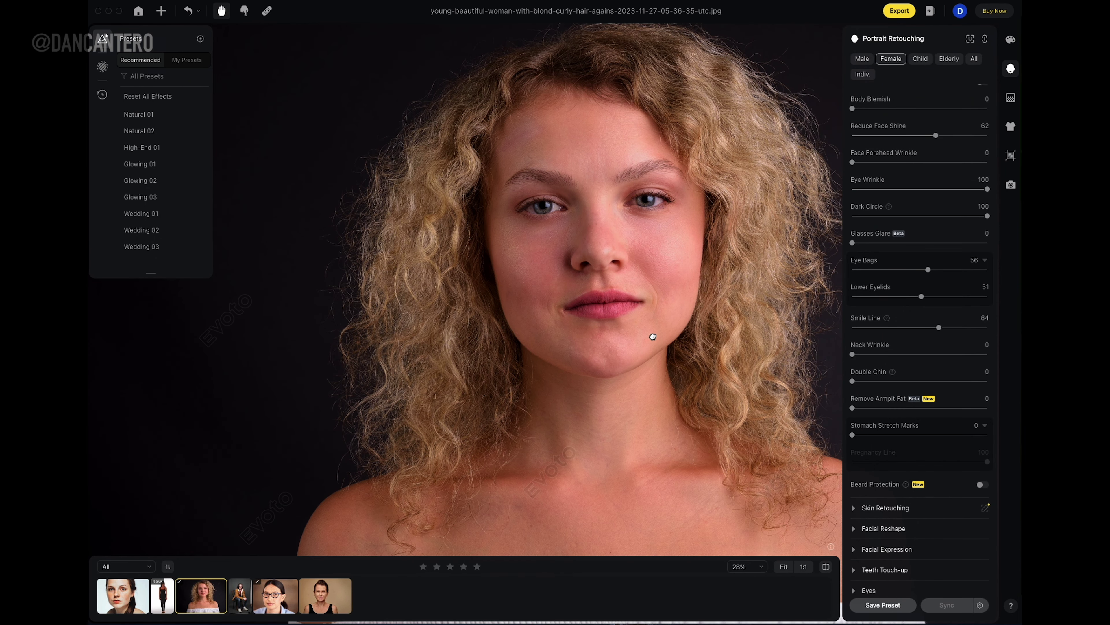
pyautogui.click(331, 603)
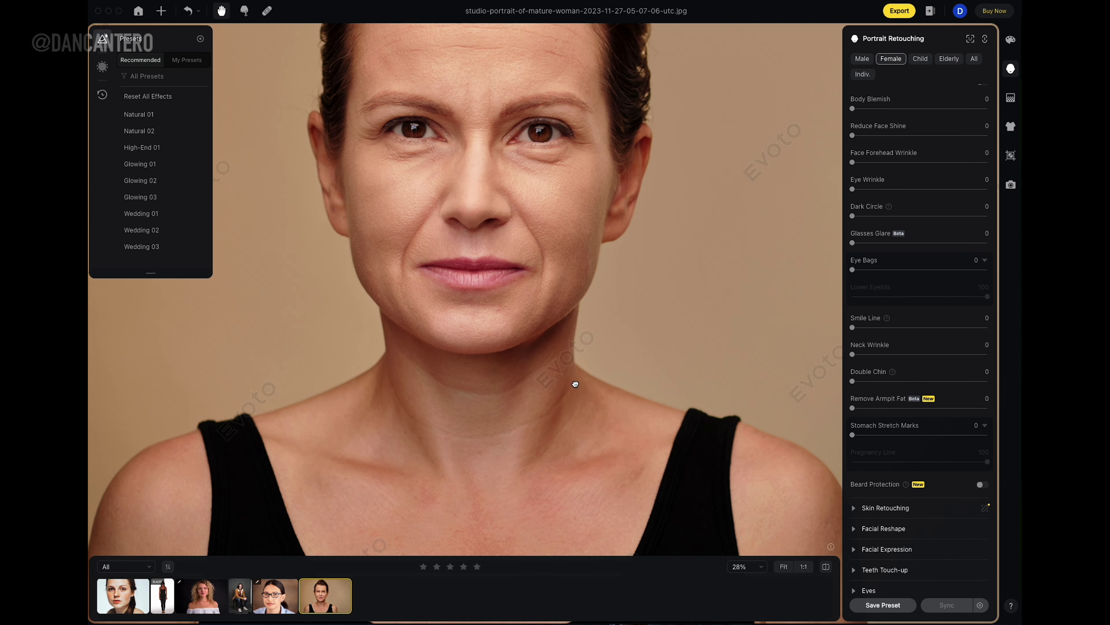
pyautogui.moveTo(550, 353); pyautogui.dragTo(580, 422)
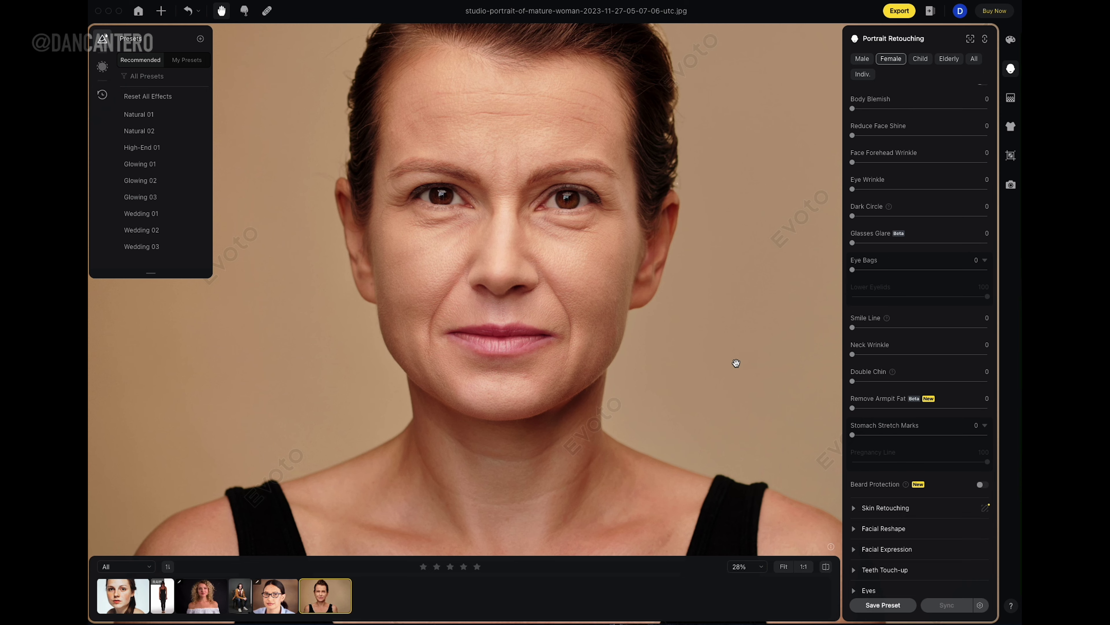
pyautogui.moveTo(694, 357); pyautogui.dragTo(701, 330)
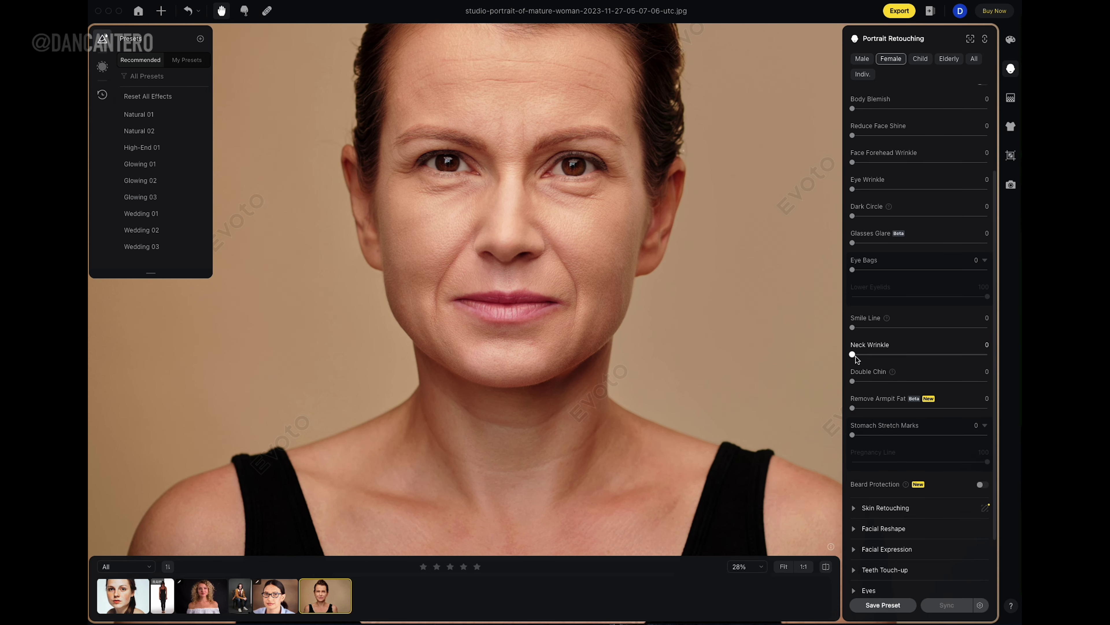
pyautogui.moveTo(852, 355); pyautogui.dragTo(996, 361)
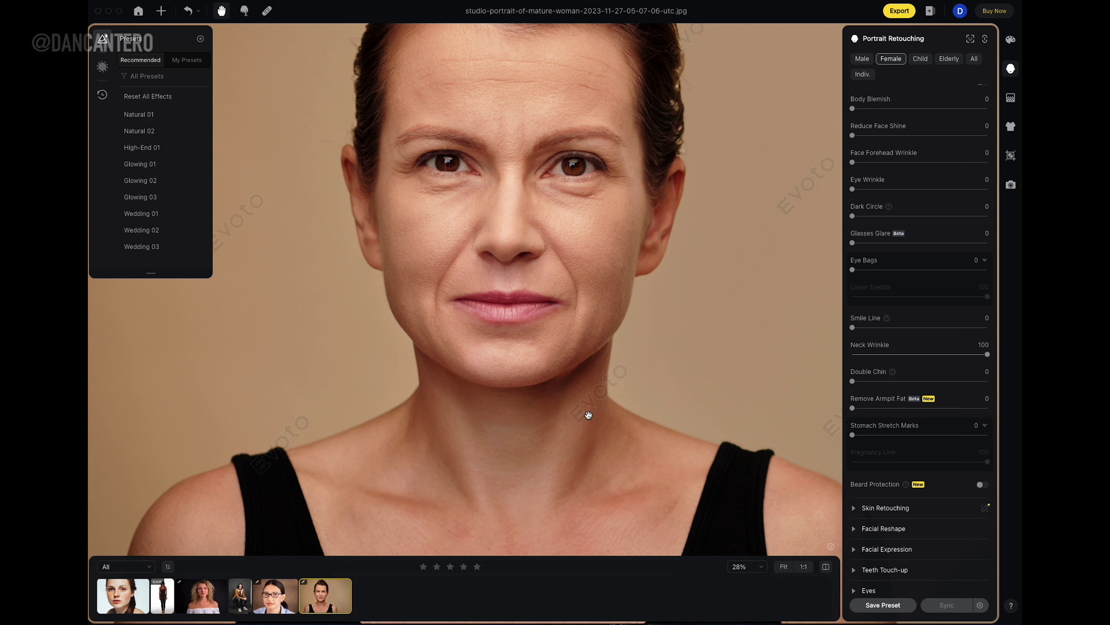
pyautogui.click(877, 355)
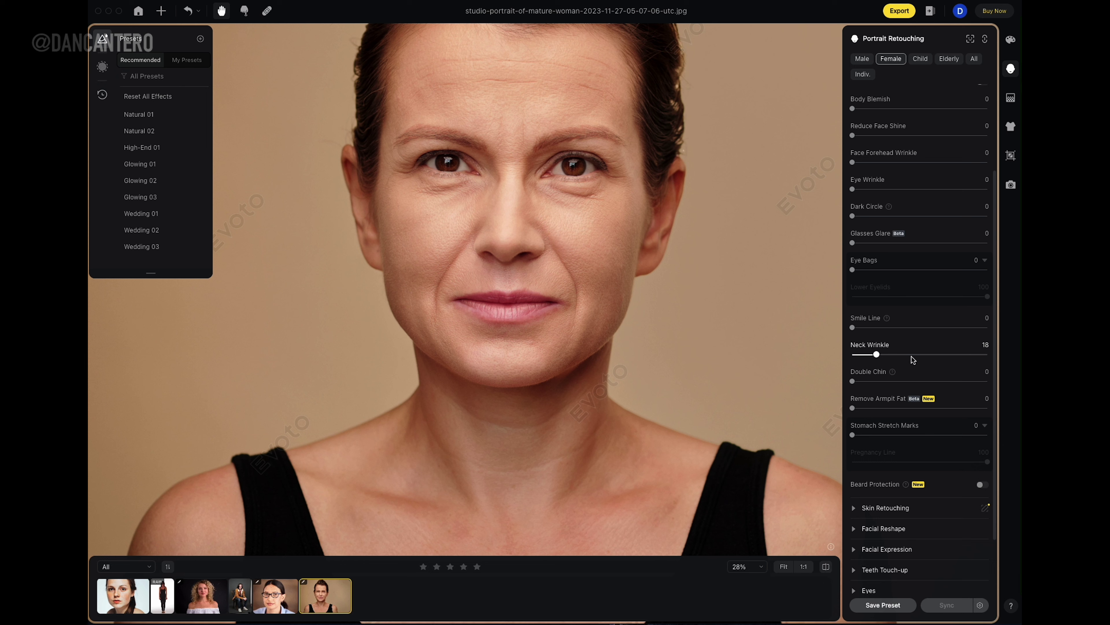
pyautogui.moveTo(876, 355); pyautogui.dragTo(994, 355)
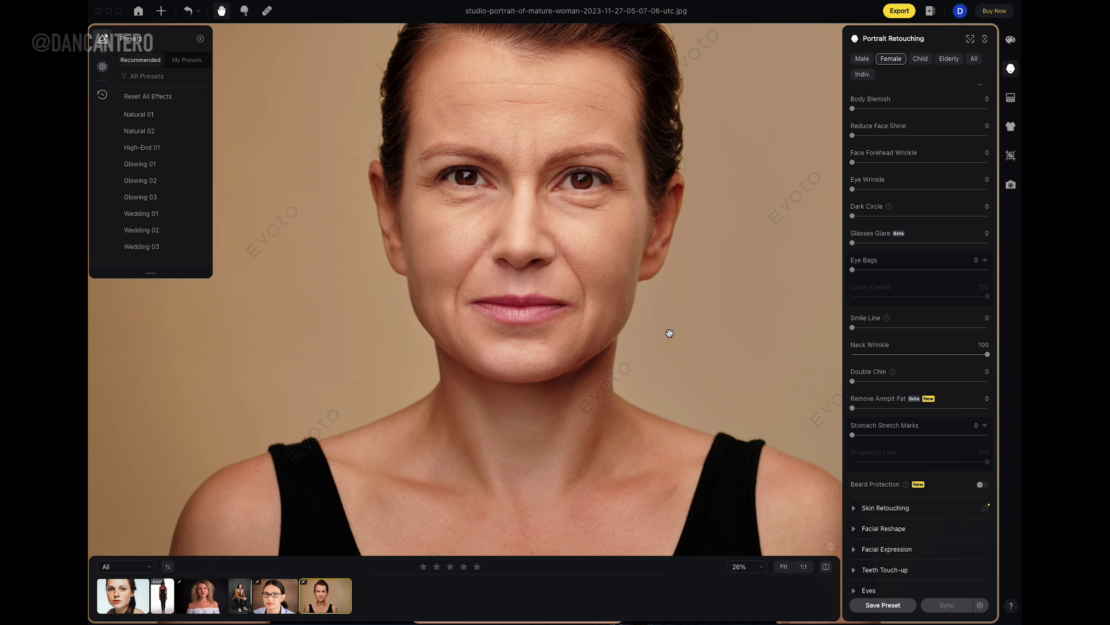
pyautogui.scroll(2, 667, 333)
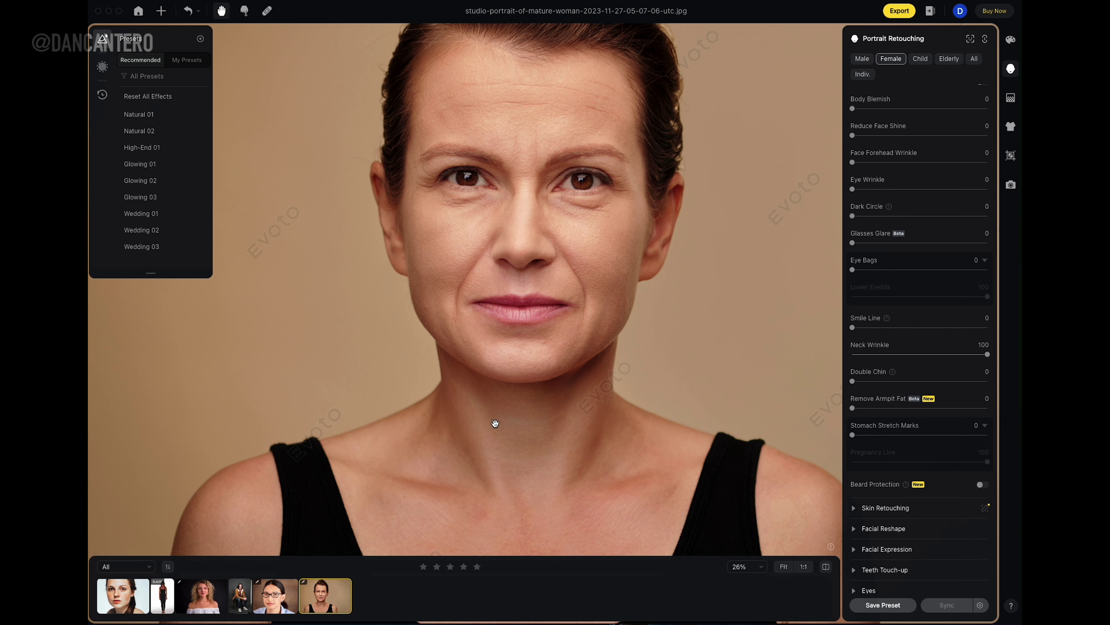
# Step: Try Remove Armpit Fat at full strength on the mature woman's portrait and reset it to 0
pyautogui.click(213, 591)
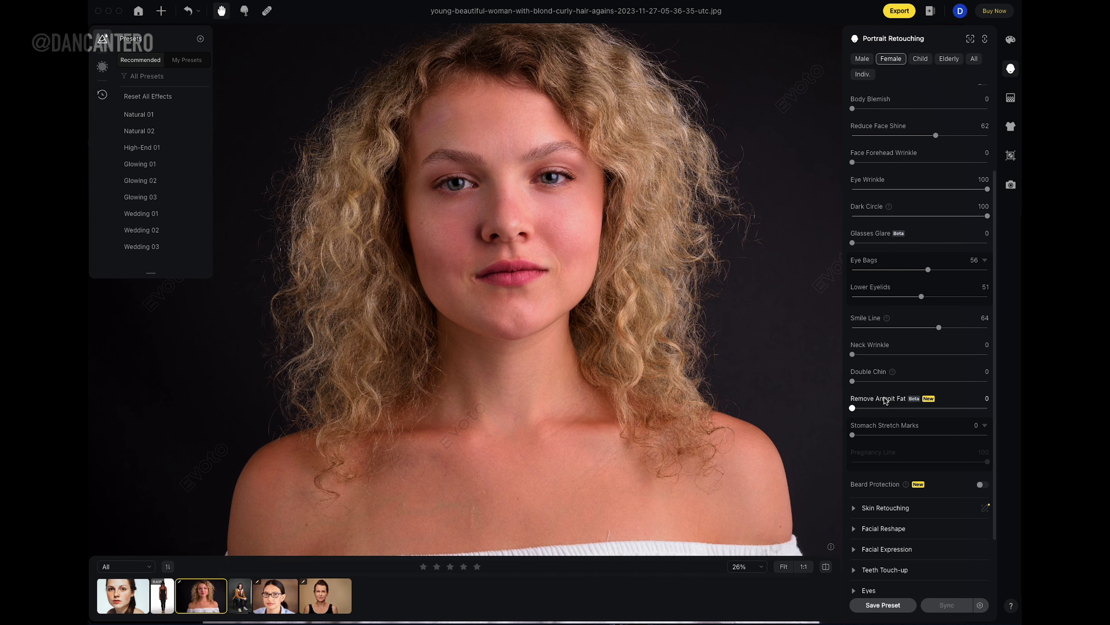
pyautogui.scroll(-3, 886, 398)
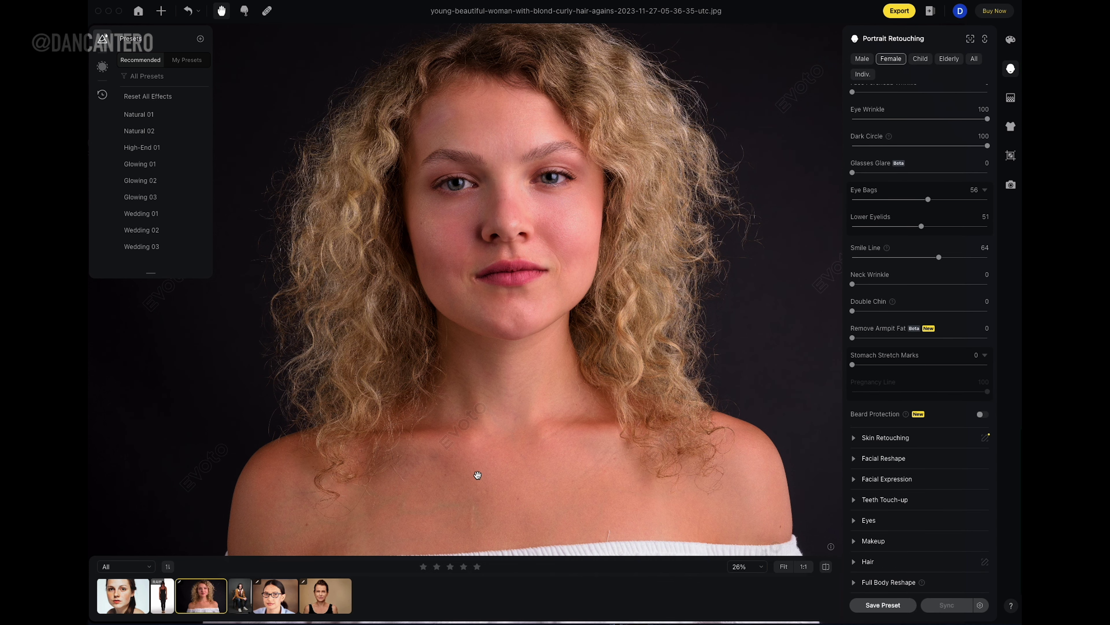
pyautogui.click(327, 596)
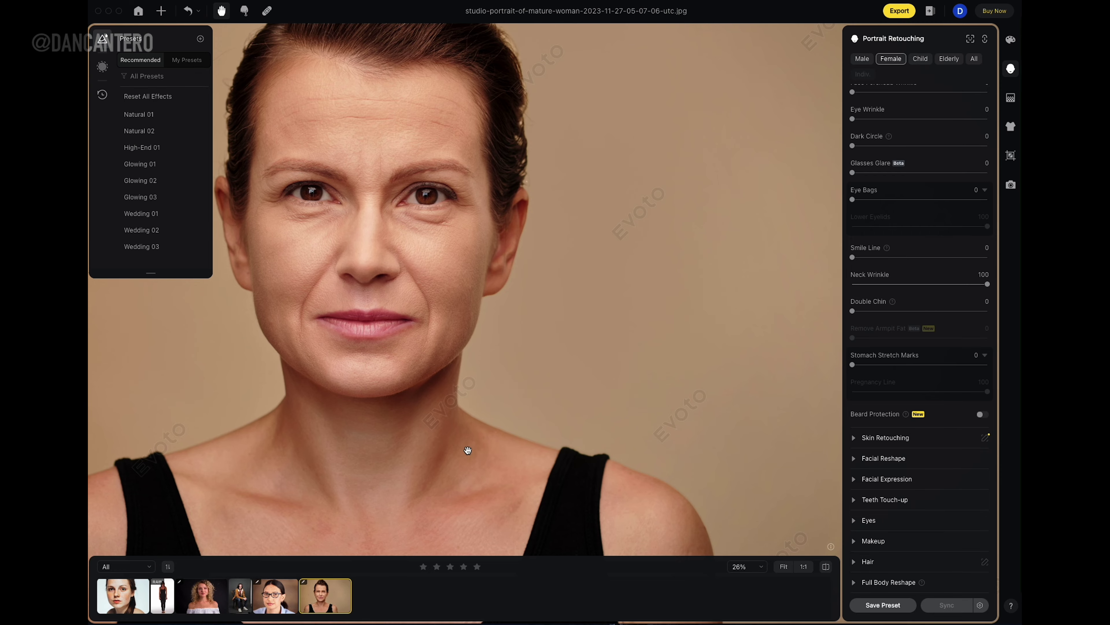
pyautogui.moveTo(507, 408); pyautogui.dragTo(604, 186)
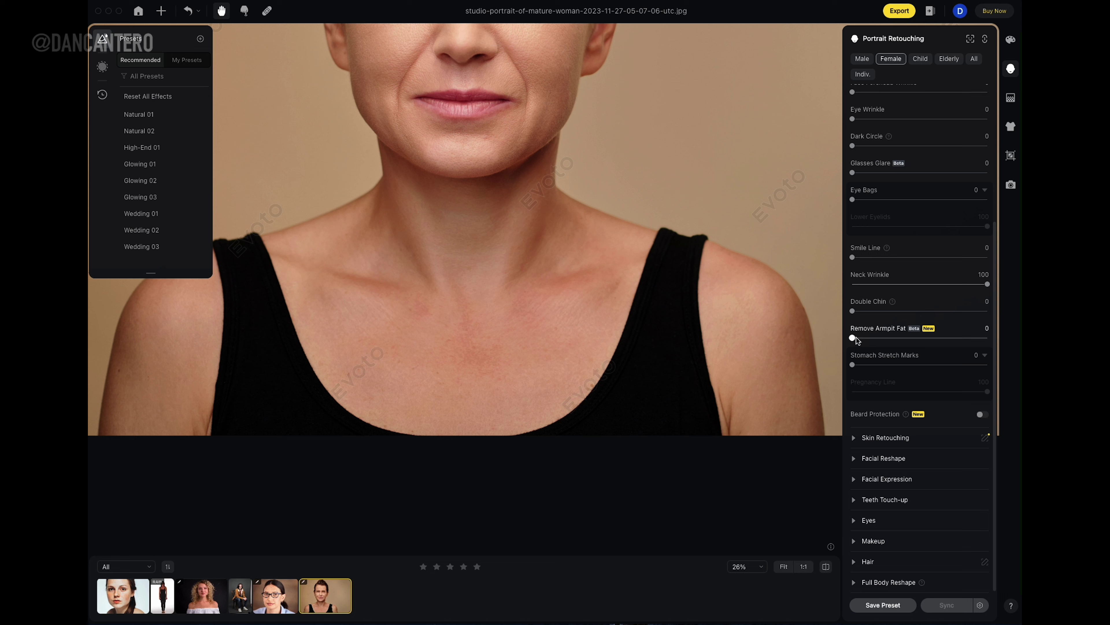
pyautogui.moveTo(856, 337); pyautogui.dragTo(991, 339)
pyautogui.doubleClick(873, 338)
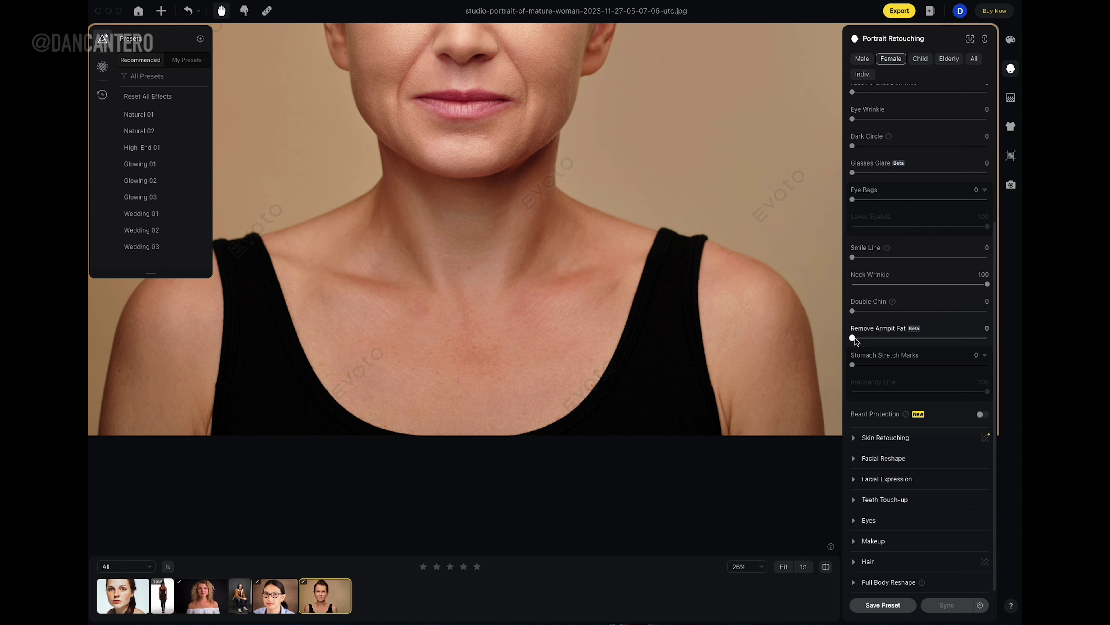
# Step: Return to the curly-haired woman's portrait, collapse the Blemish Removal adjustments and expand Skin Retouching
pyautogui.click(187, 607)
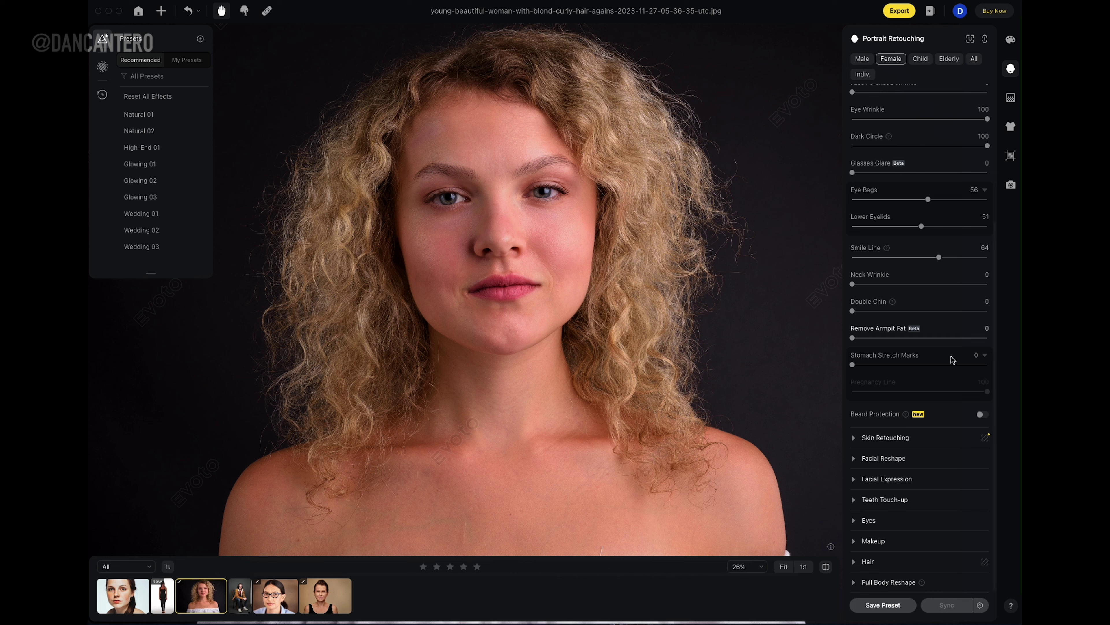
pyautogui.scroll(8, 915, 332)
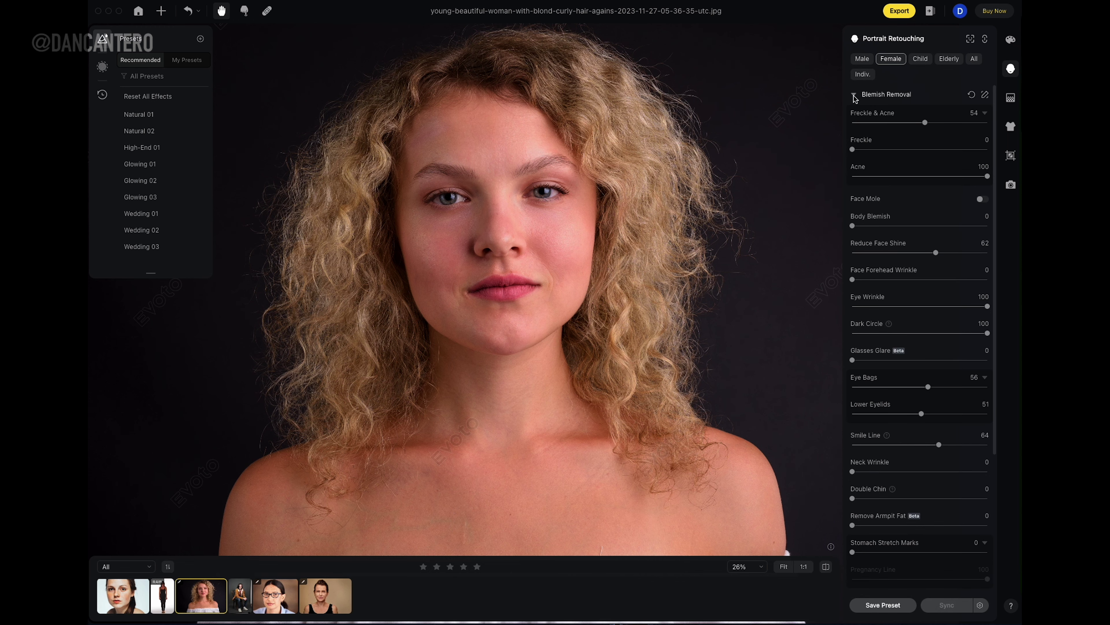
pyautogui.click(854, 95)
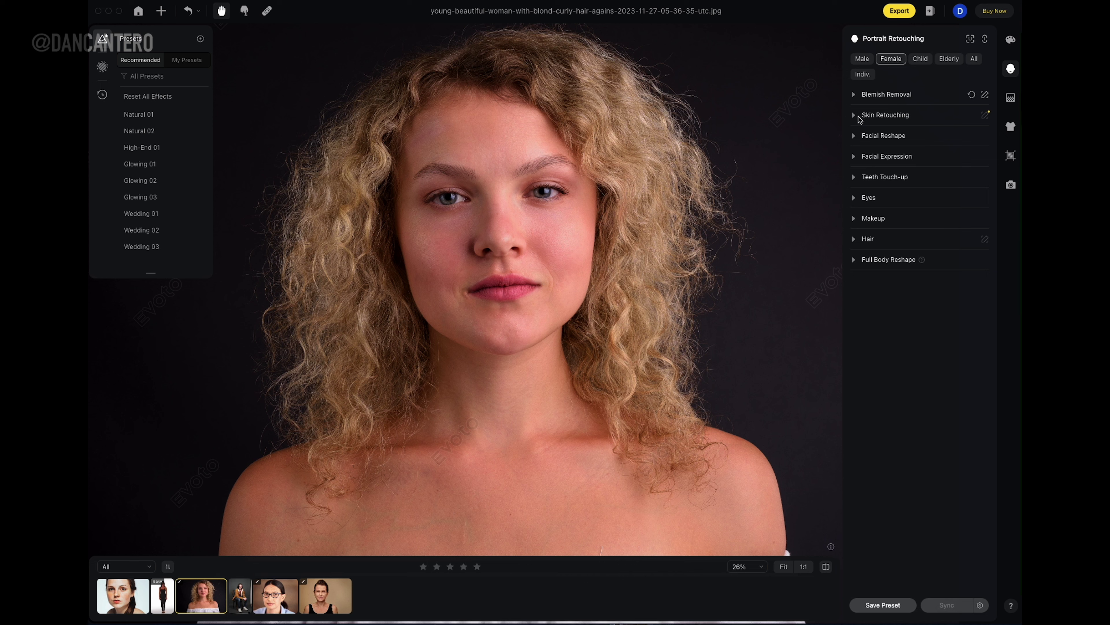
pyautogui.click(854, 115)
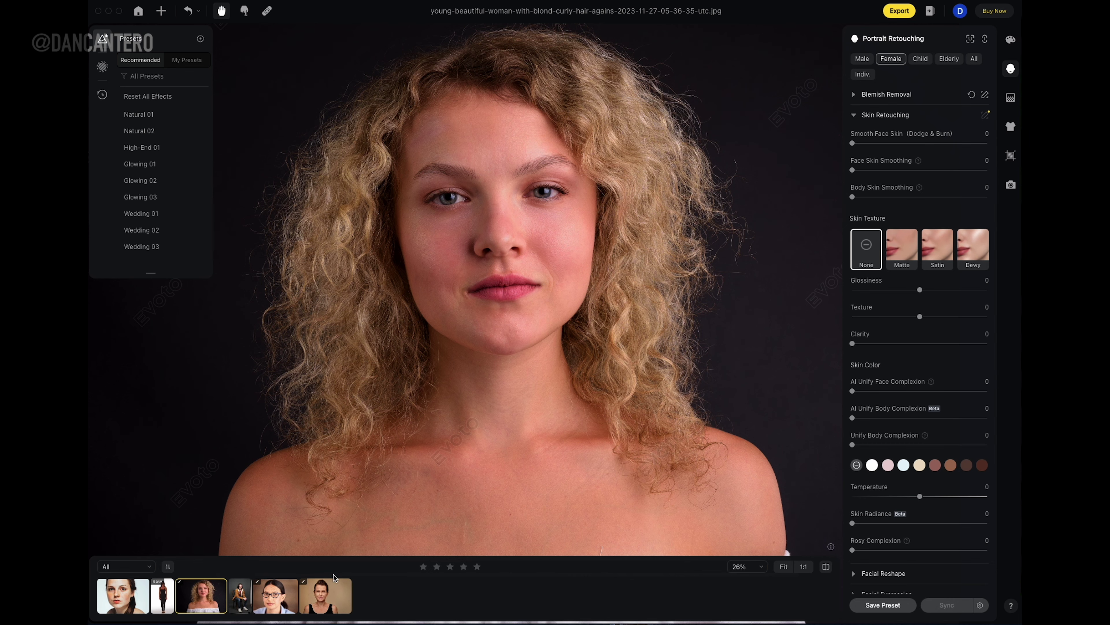
# Step: On the mature woman's face, try Smooth Face Skin (Dodge & Burn) at 100 and reduce it to 63
pyautogui.click(335, 586)
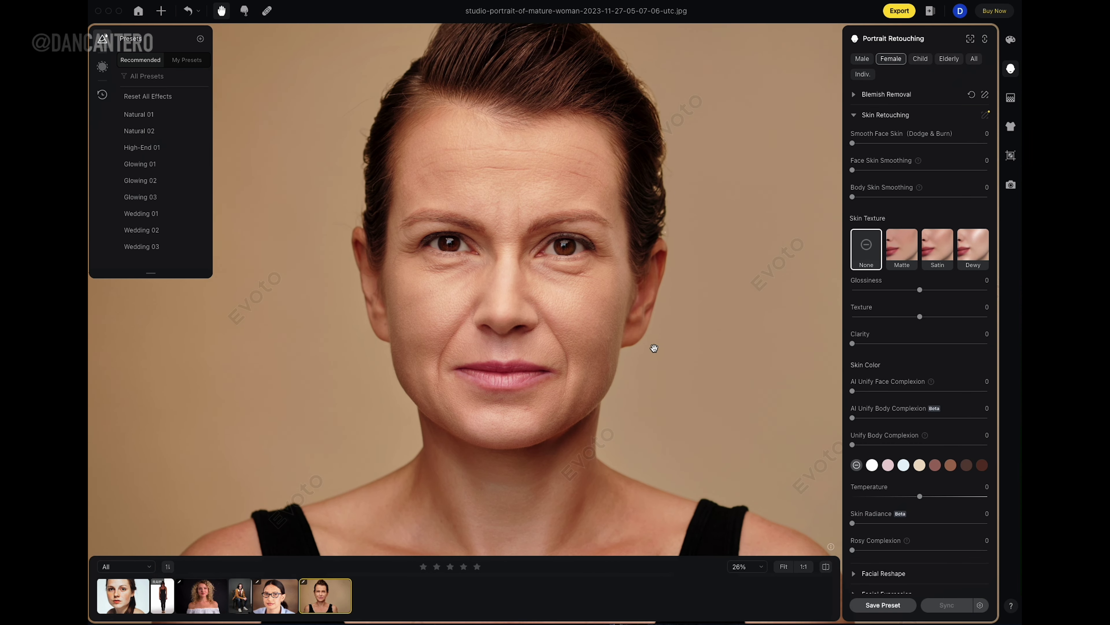
pyautogui.scroll(2, 549, 320)
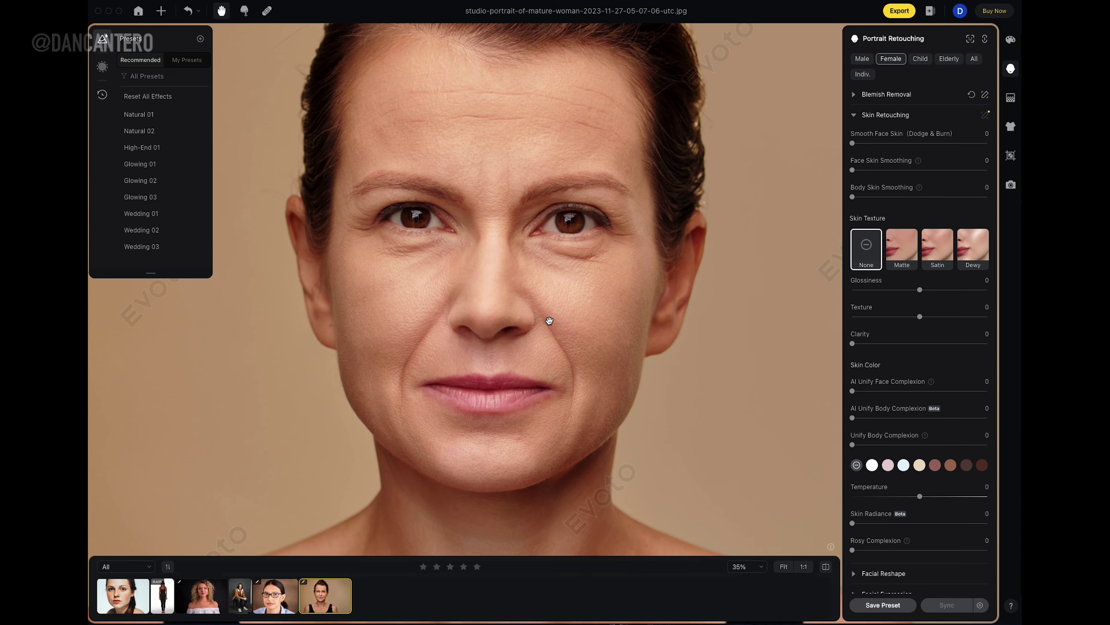
pyautogui.scroll(1, 550, 321)
pyautogui.moveTo(555, 315); pyautogui.dragTo(590, 335)
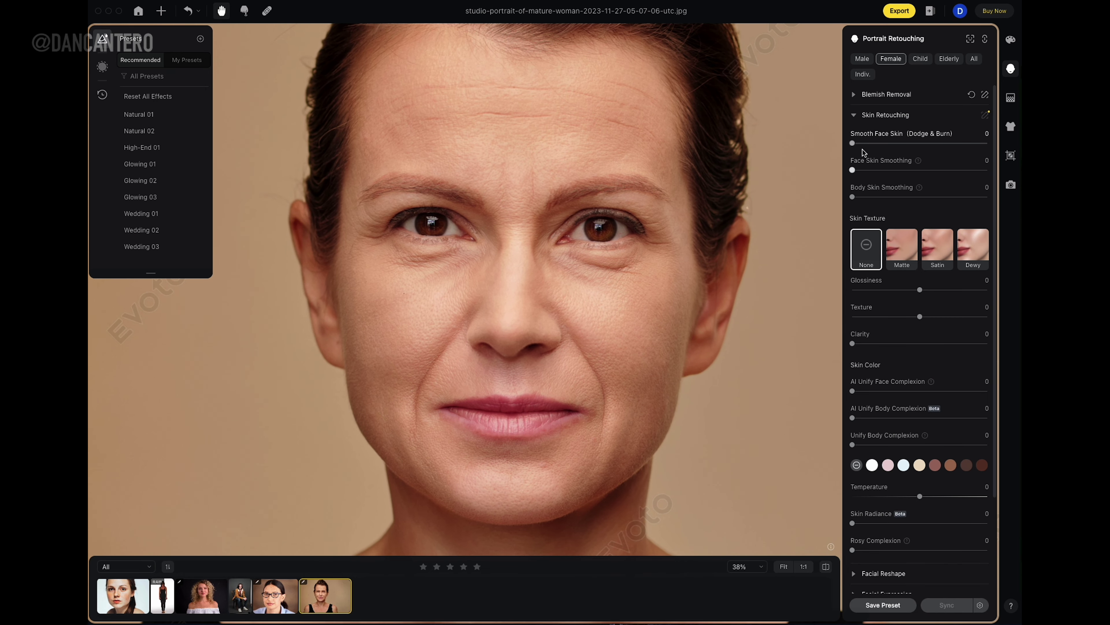
pyautogui.moveTo(852, 144); pyautogui.dragTo(983, 150)
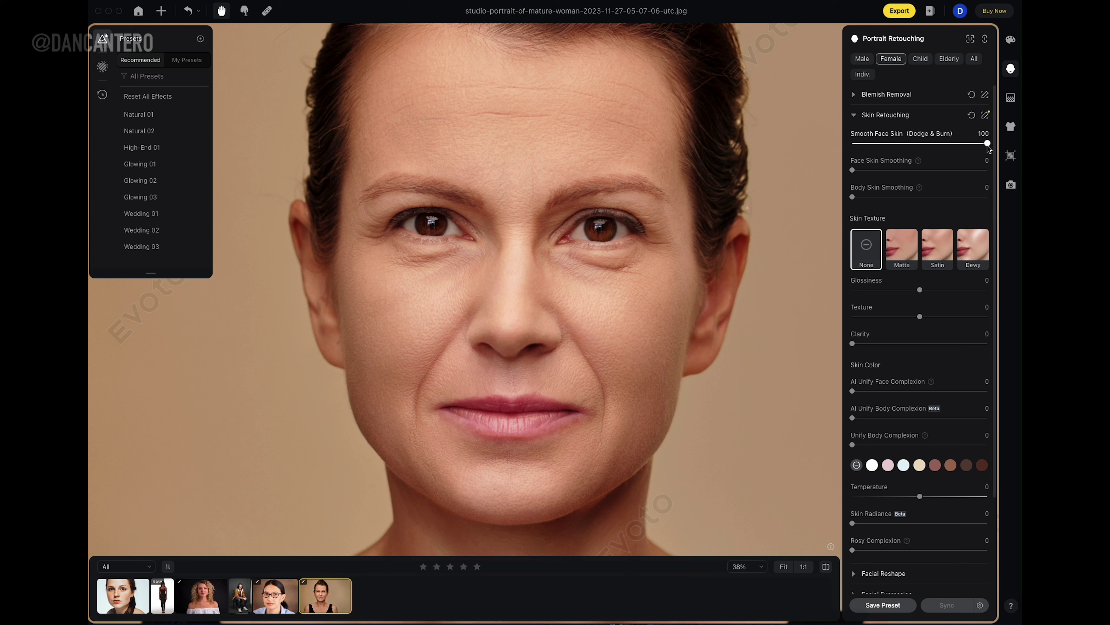
pyautogui.moveTo(987, 146); pyautogui.dragTo(938, 146)
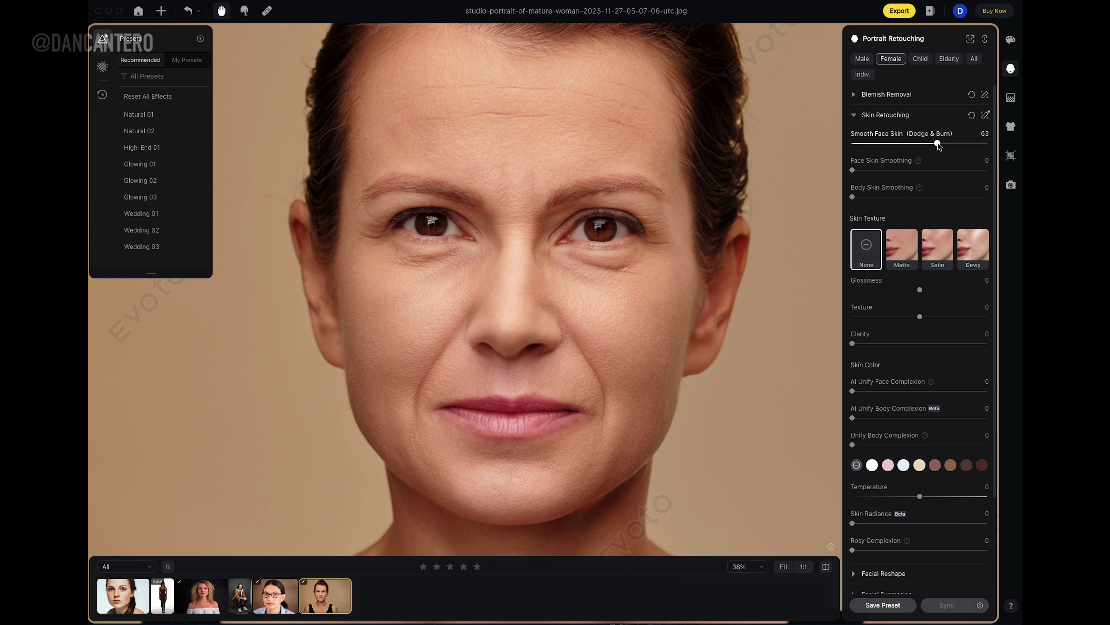
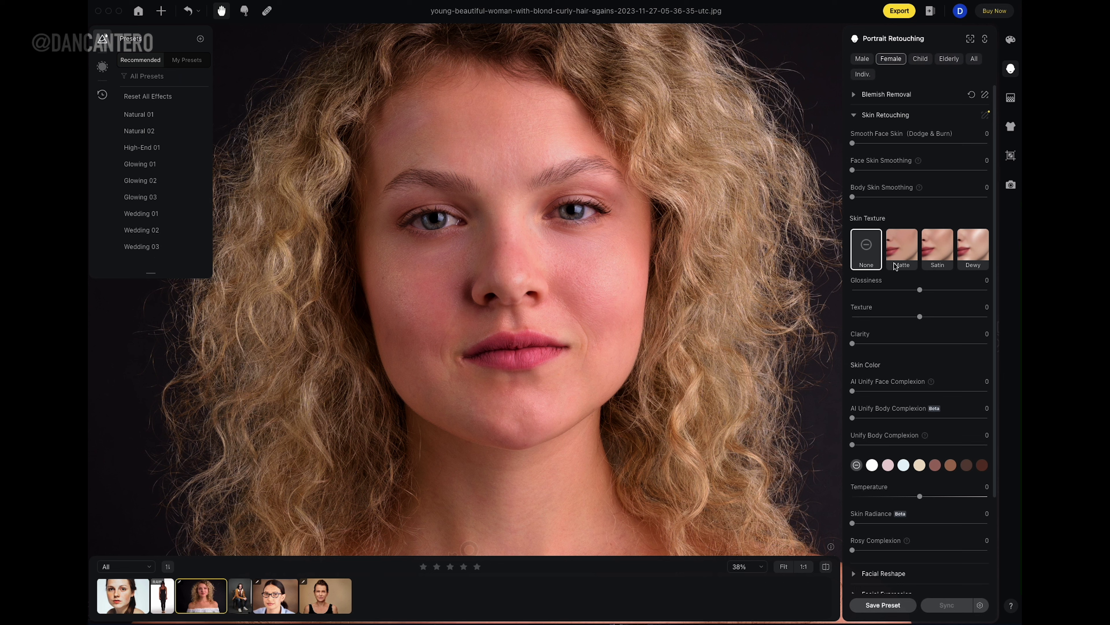
# Step: Try the Matte, Satin and Dewy skin textures on the curly-haired woman's face and reset the texture to None
pyautogui.click(900, 249)
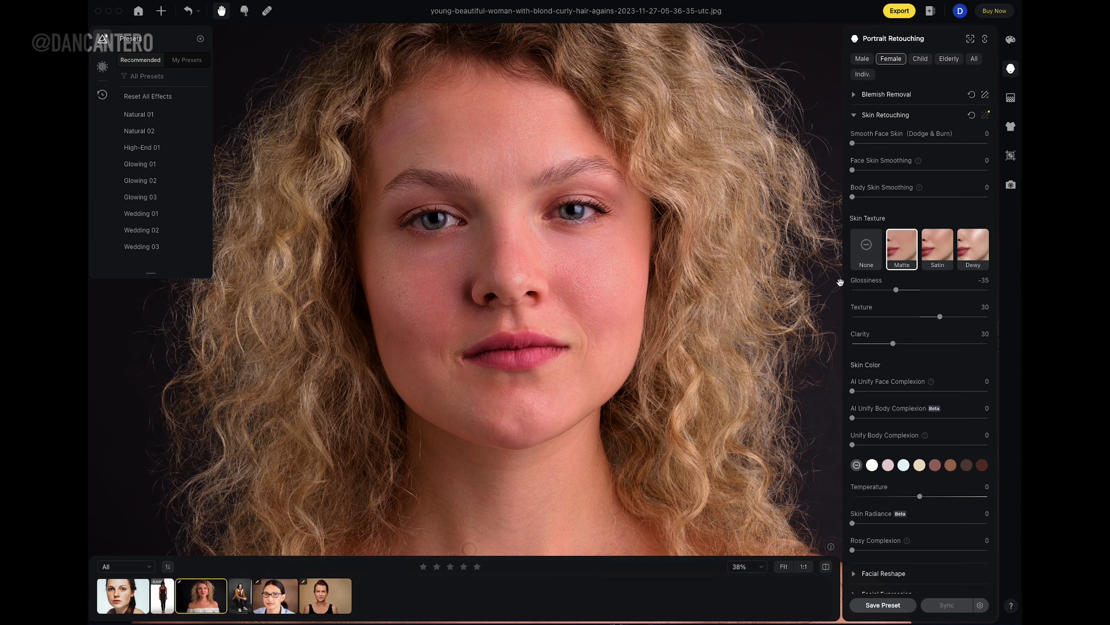
pyautogui.click(936, 254)
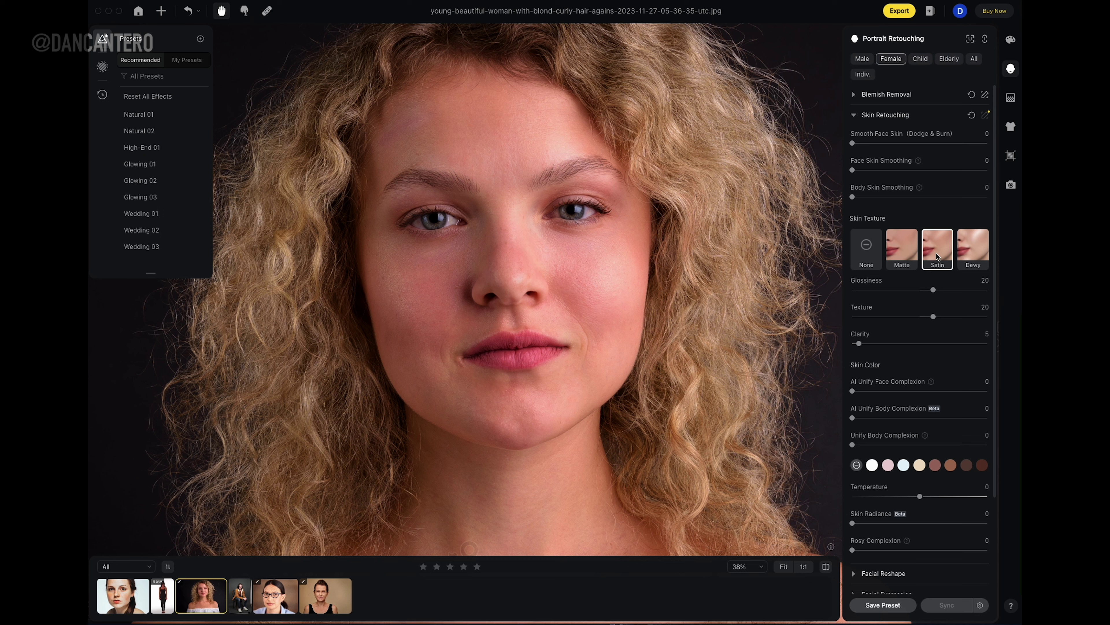
pyautogui.click(978, 256)
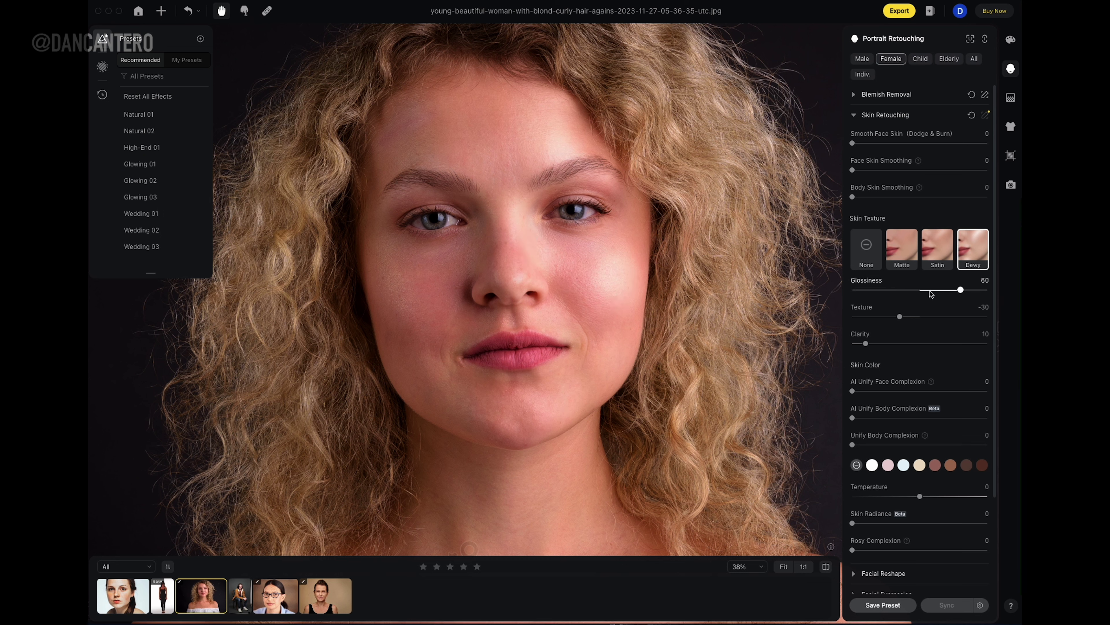
pyautogui.moveTo(960, 292); pyautogui.dragTo(955, 293)
pyautogui.click(869, 250)
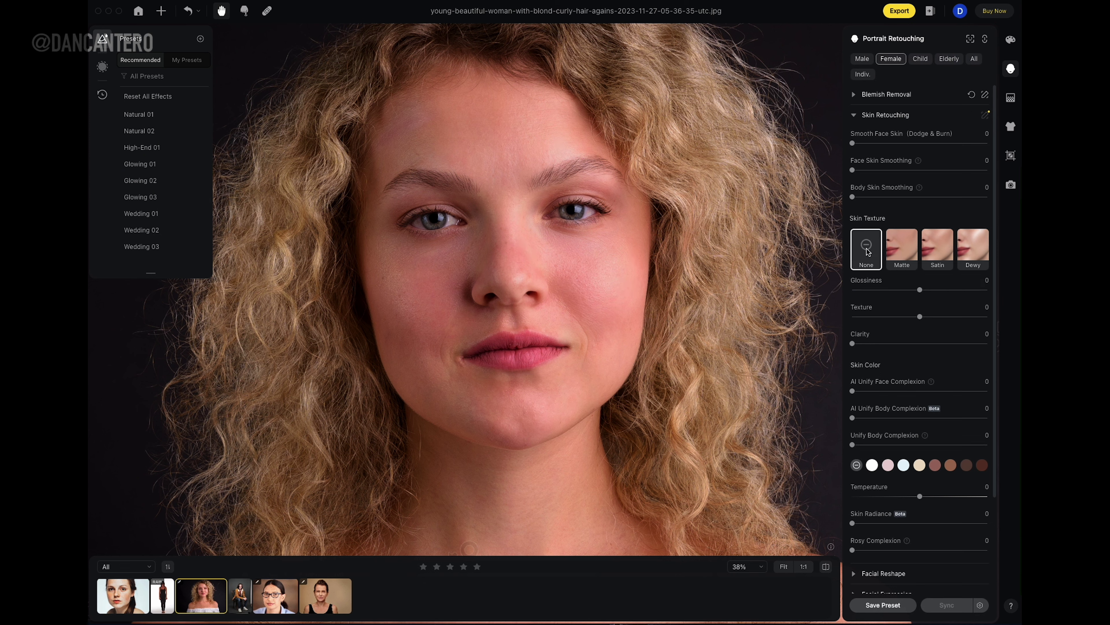
# Step: Try the darkest red-brown and white skin colours and a cooler skin Temperature, resetting the colour to none and Temperature to 0
pyautogui.scroll(-3, 874, 289)
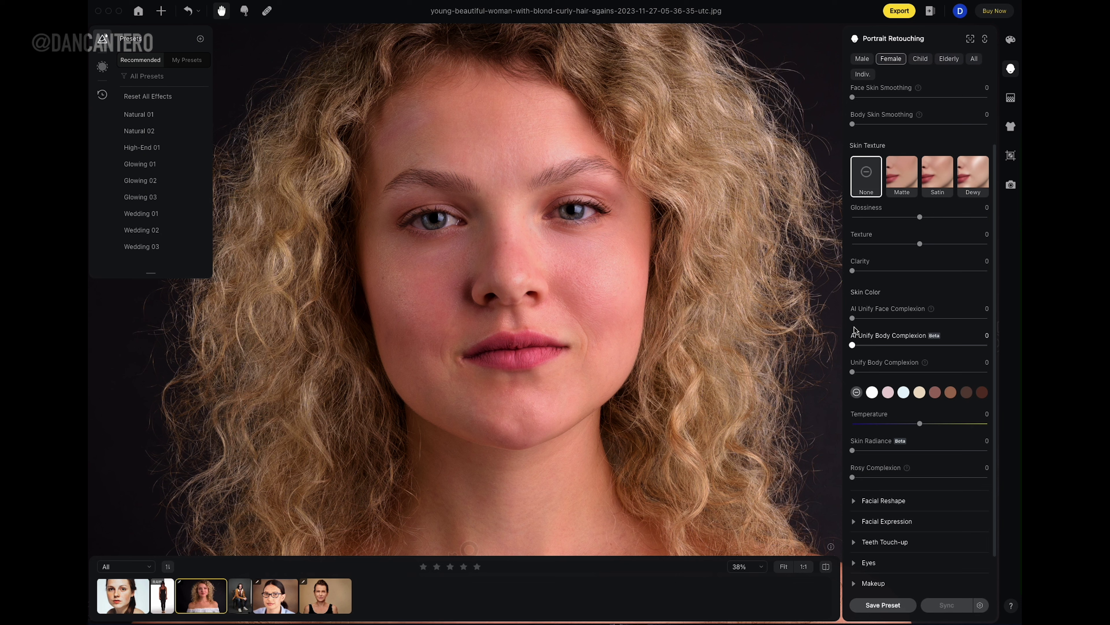
pyautogui.scroll(-2, 855, 331)
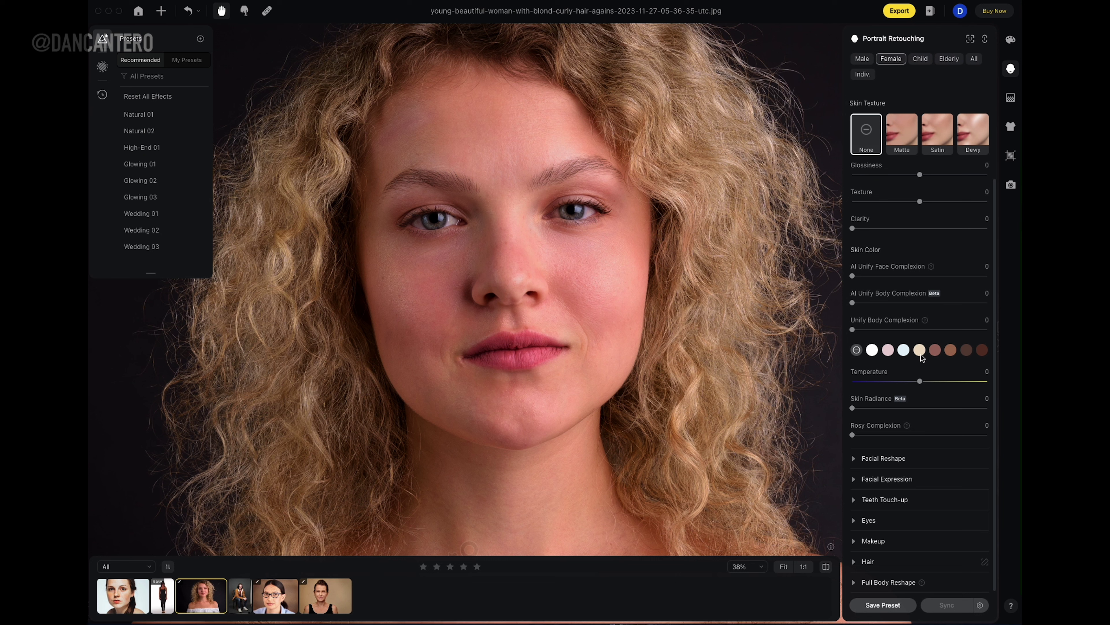
pyautogui.click(983, 351)
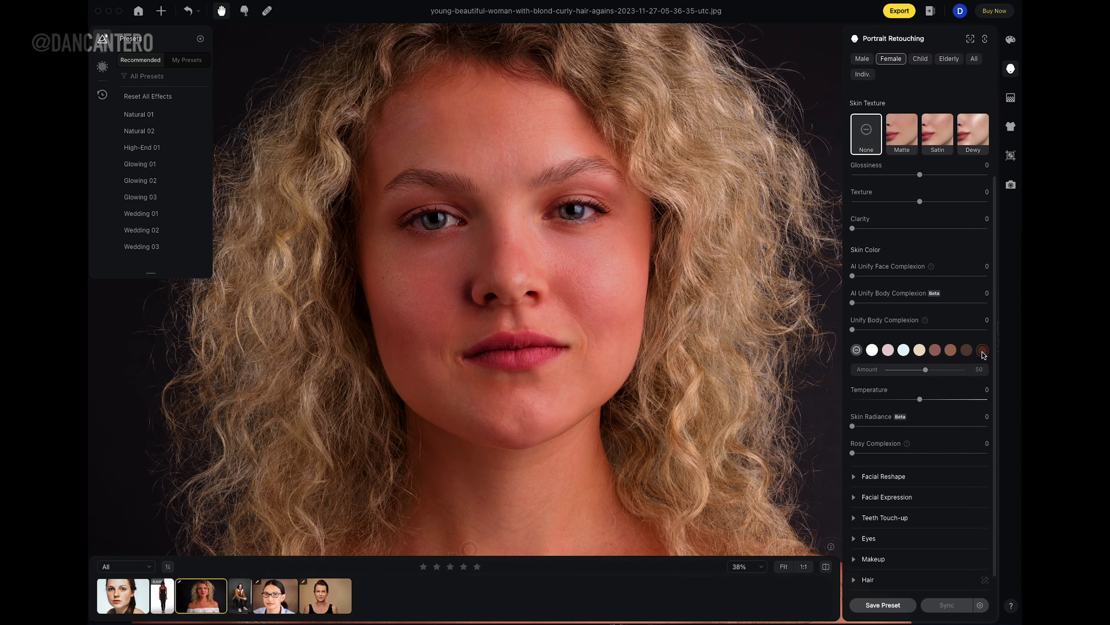
pyautogui.click(872, 349)
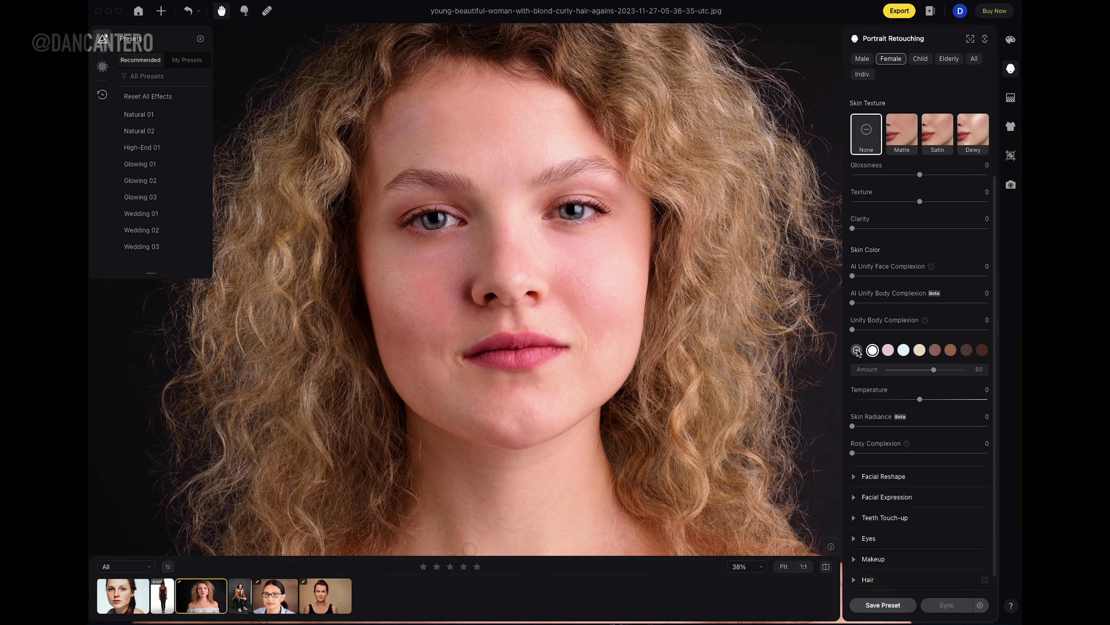
pyautogui.click(857, 350)
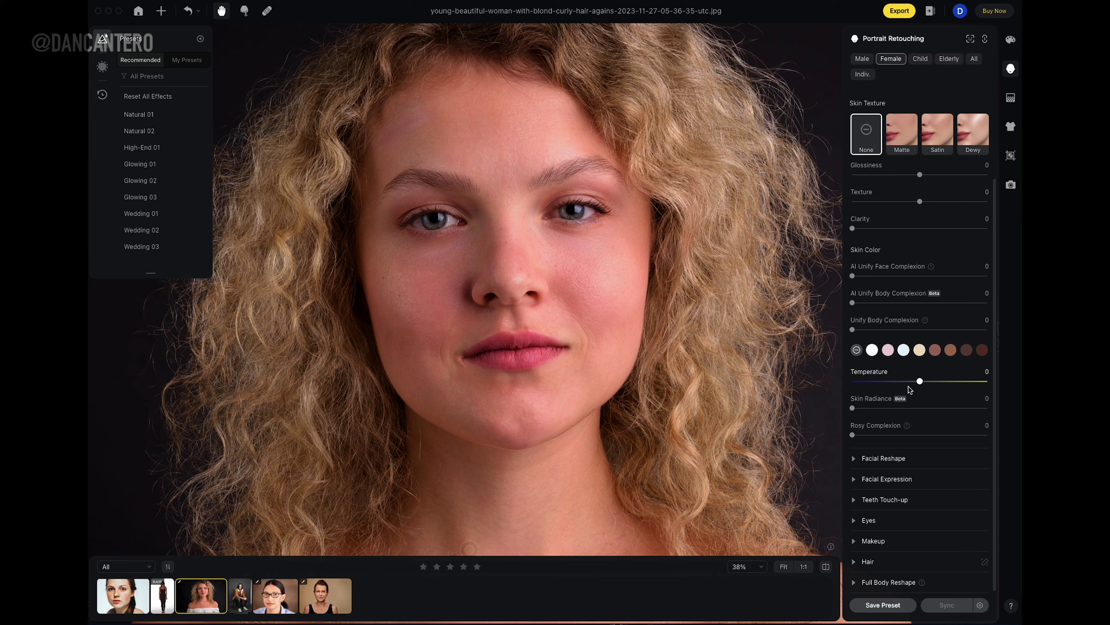
pyautogui.moveTo(922, 384); pyautogui.dragTo(885, 385)
pyautogui.doubleClick(884, 384)
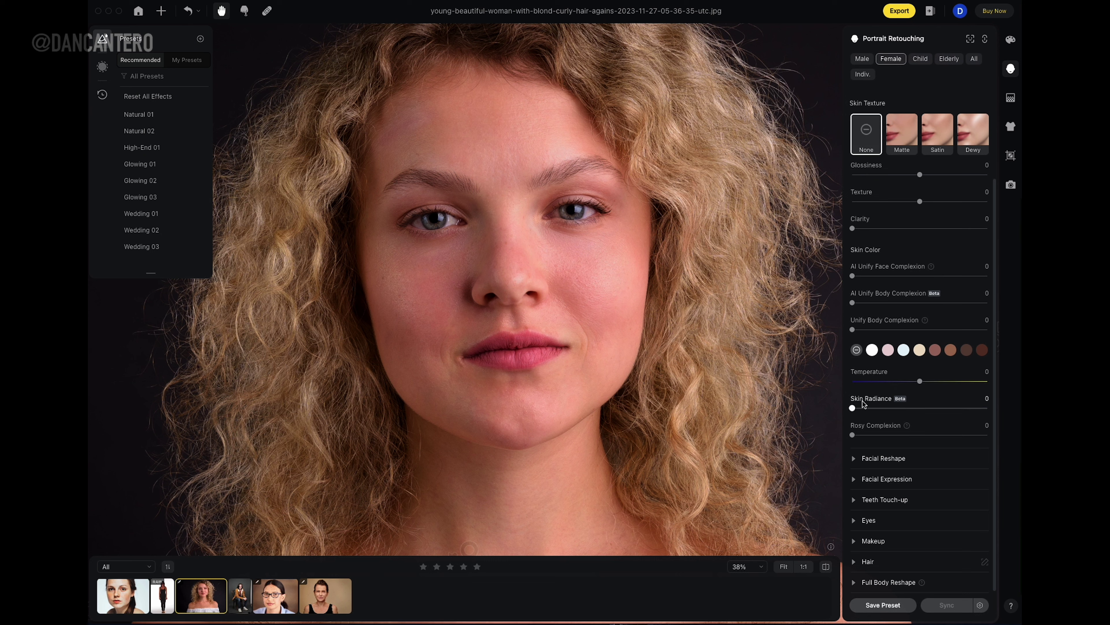
# Step: Set Skin Radiance to 31 on the curly-haired woman's portrait
pyautogui.click(853, 408)
pyautogui.moveTo(854, 409); pyautogui.dragTo(893, 412)
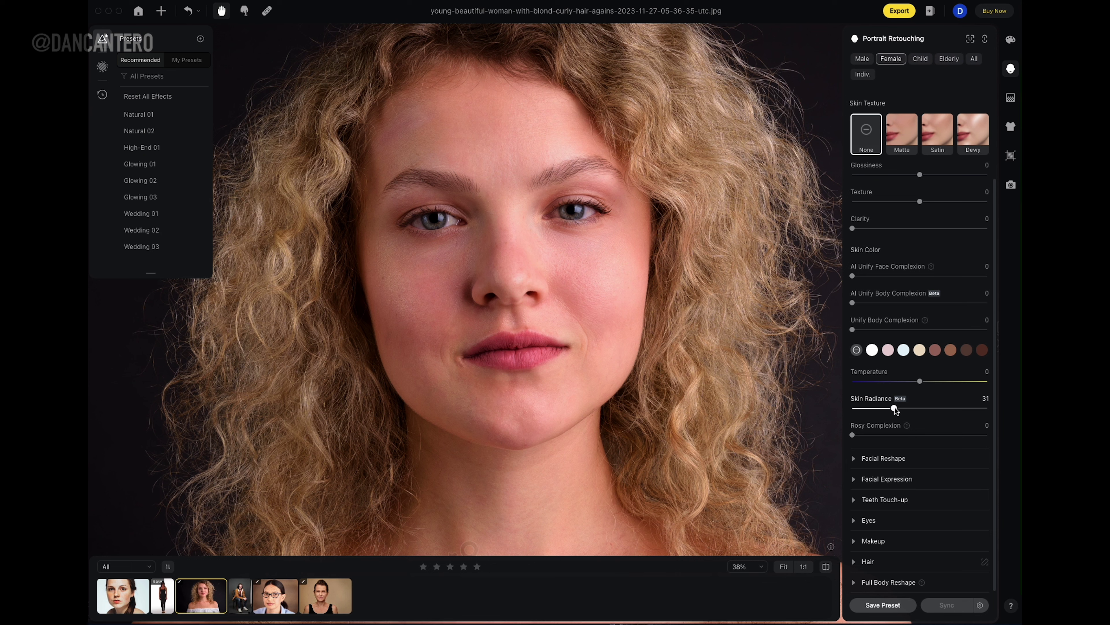
# Step: Reduce Skin Radiance to 22, try Rosy Complexion and return it to 0, and close the Skin Retouching settings
pyautogui.moveTo(895, 411); pyautogui.dragTo(860, 411)
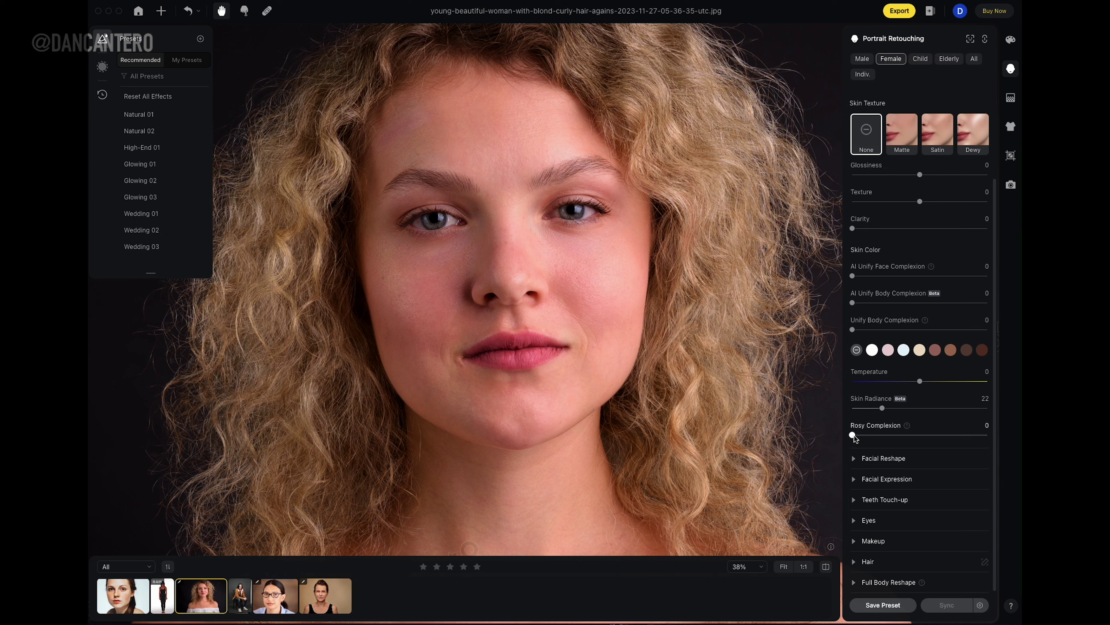
pyautogui.moveTo(854, 438)
pyautogui.mouseDown()
pyautogui.moveTo(971, 438)
pyautogui.moveTo(842, 434)
pyautogui.mouseUp()
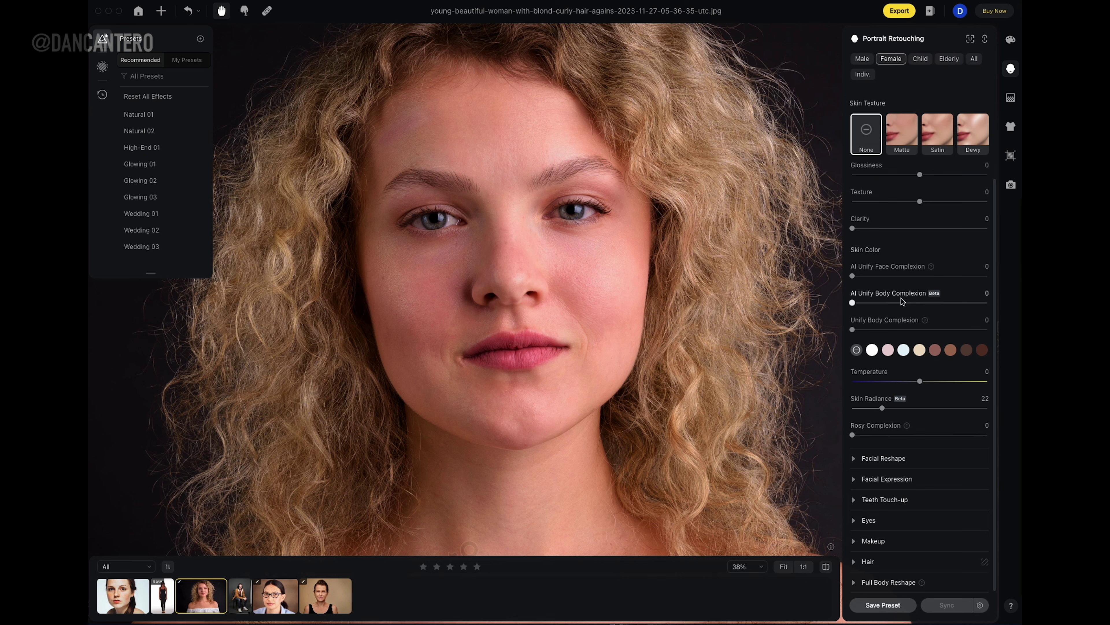
pyautogui.scroll(3, 905, 300)
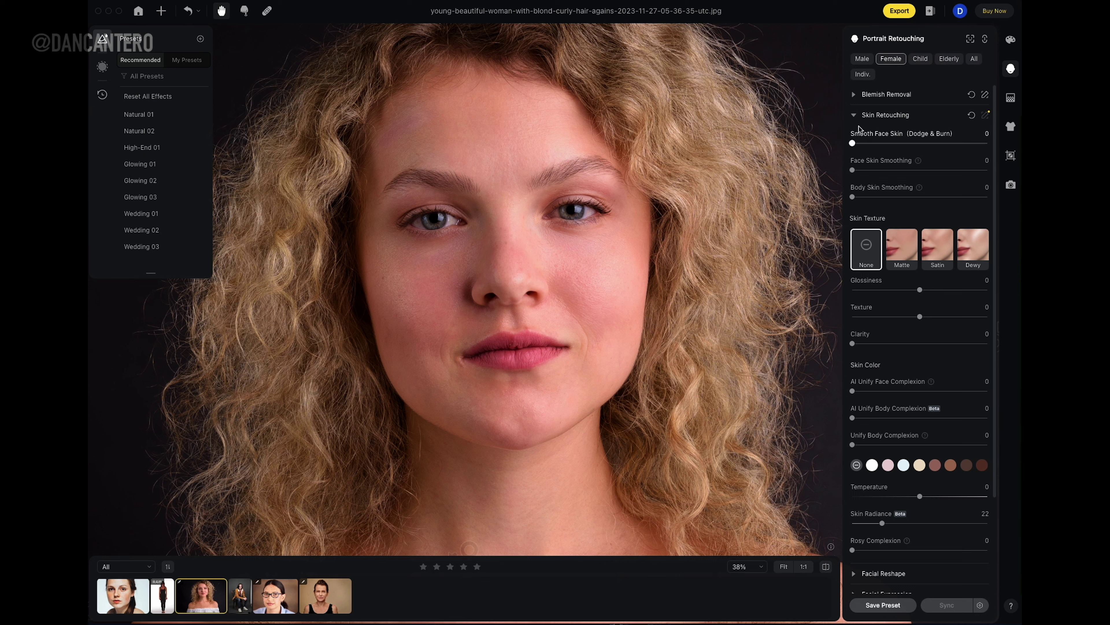
pyautogui.click(855, 117)
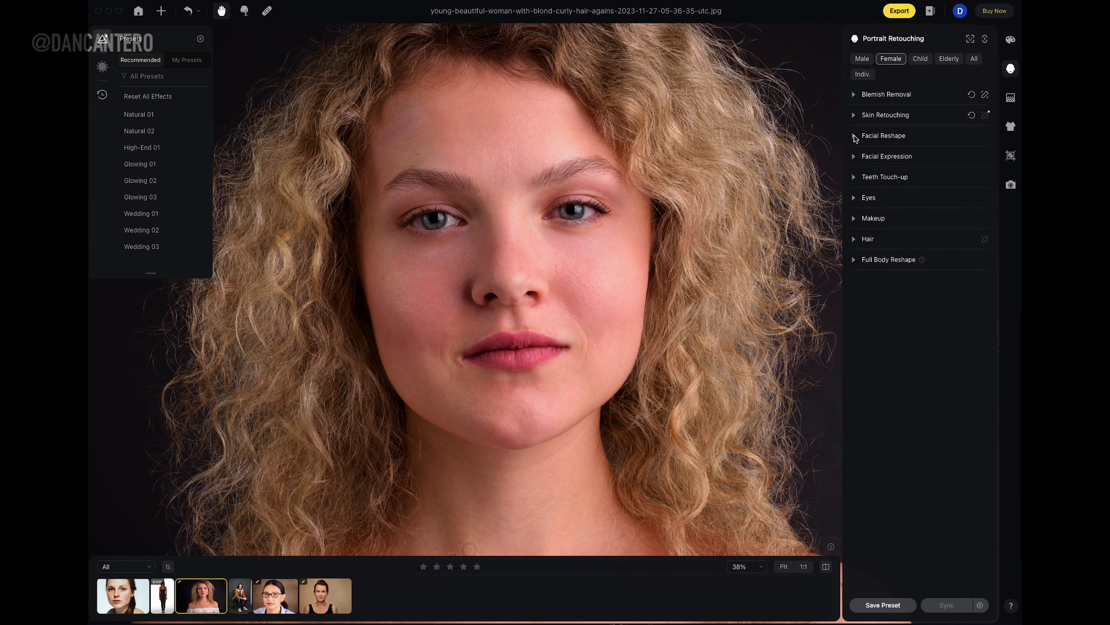
# Step: In Facial Reshape, try the linked Face width adjustment at -13 on both sides and reset it to 0
pyautogui.click(855, 136)
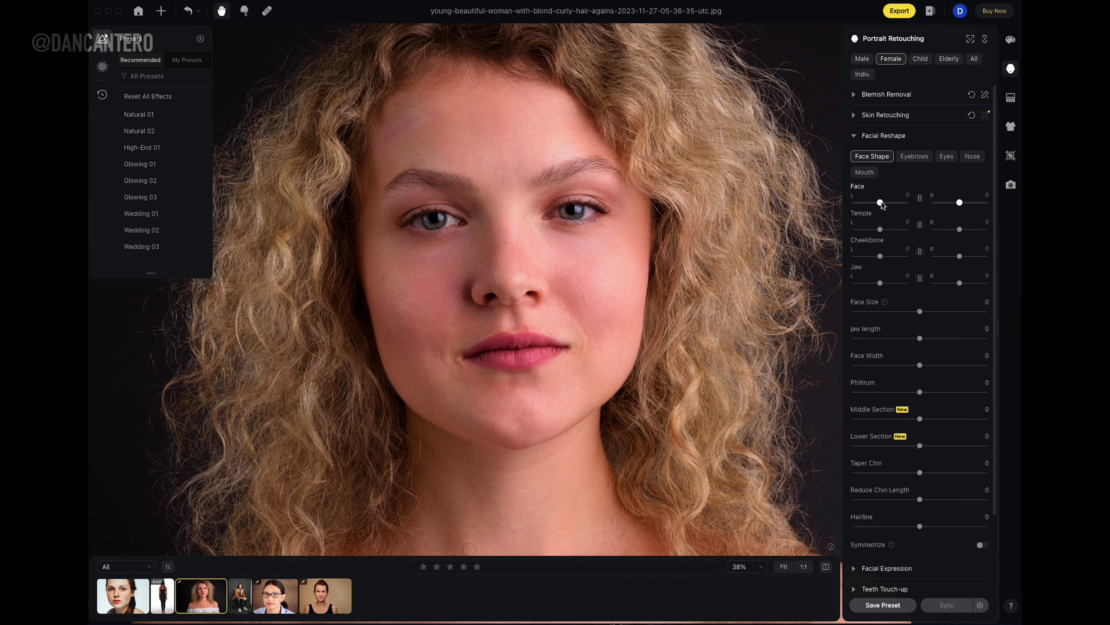
pyautogui.moveTo(881, 204)
pyautogui.mouseDown()
pyautogui.moveTo(860, 203)
pyautogui.moveTo(873, 205)
pyautogui.mouseUp()
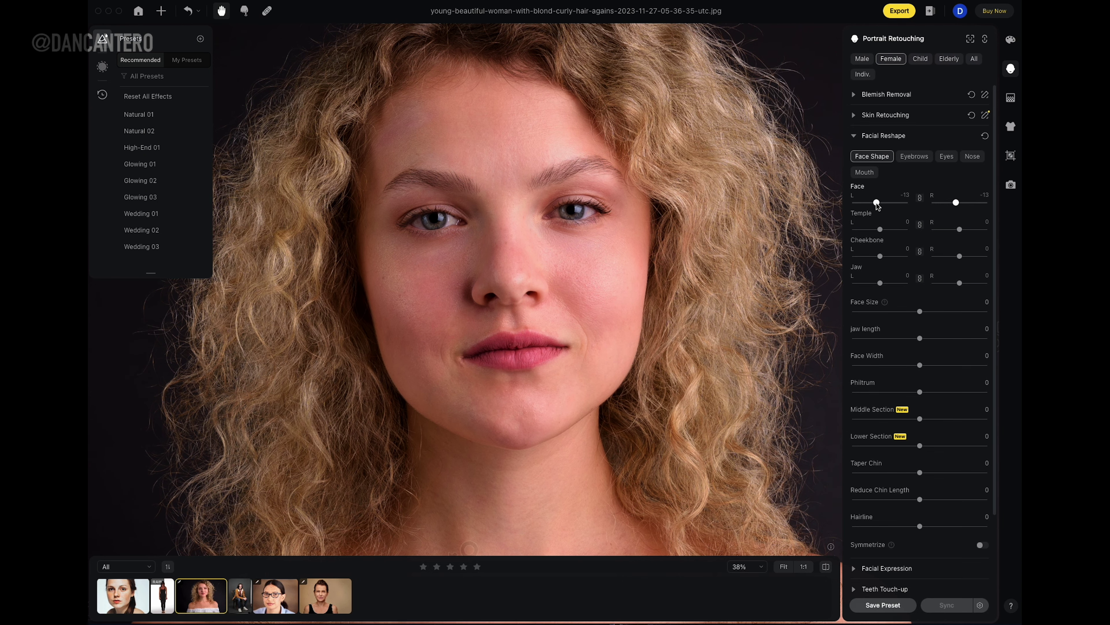
pyautogui.doubleClick(872, 205)
pyautogui.click(879, 203)
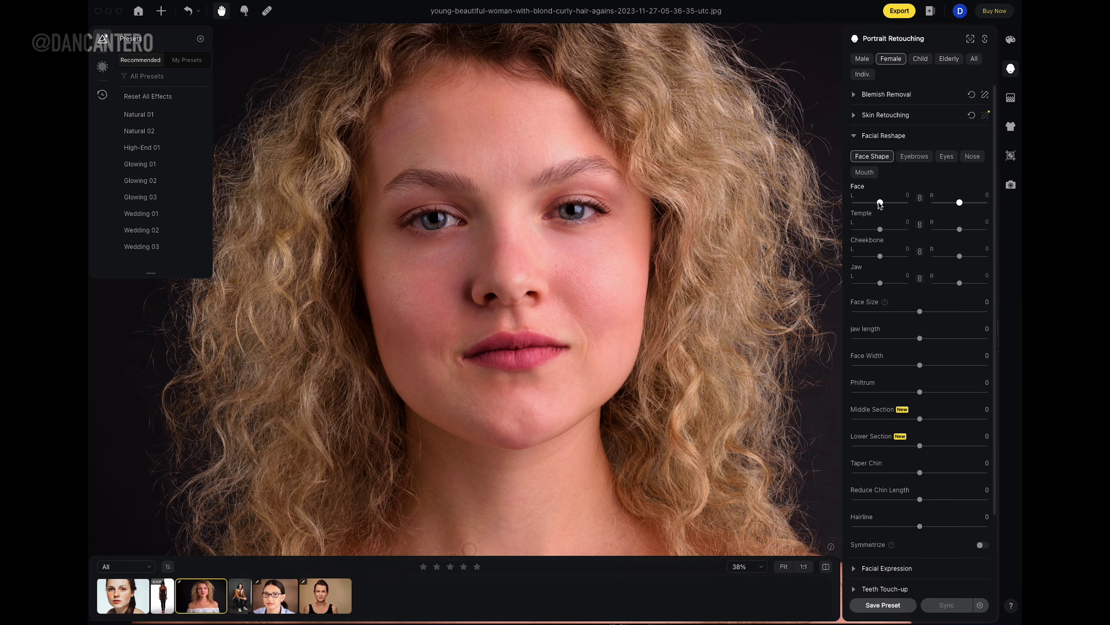
pyautogui.doubleClick(880, 204)
# Step: Unlink the two sides of the Face adjustment, try -4 on the L side alone, reset it to 0 and close Facial Reshape
pyautogui.click(920, 200)
pyautogui.click(880, 203)
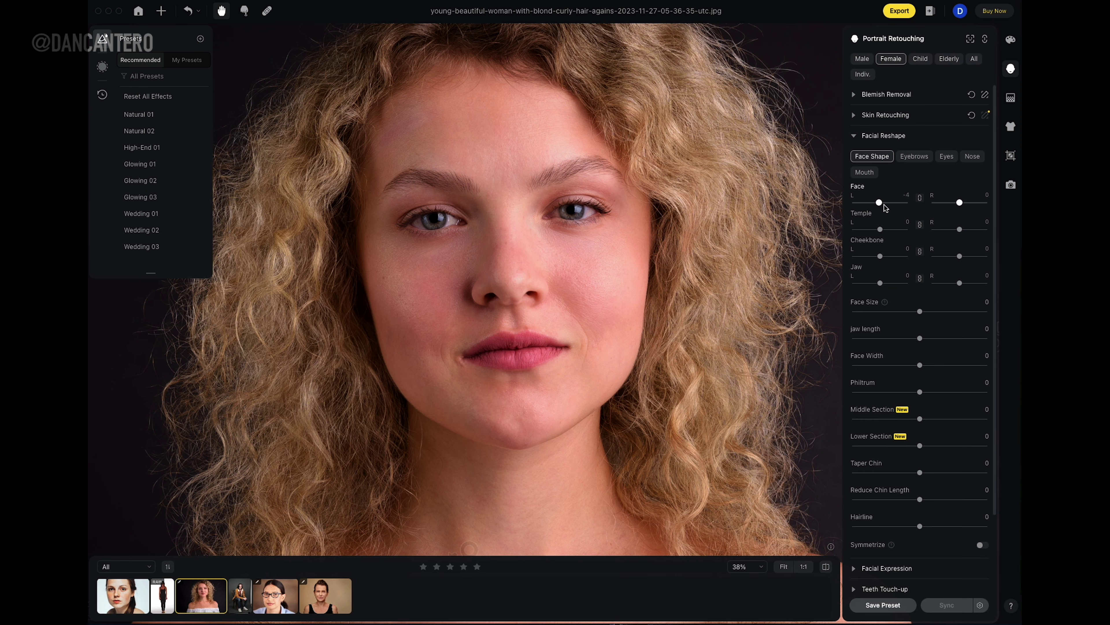
pyautogui.doubleClick(874, 206)
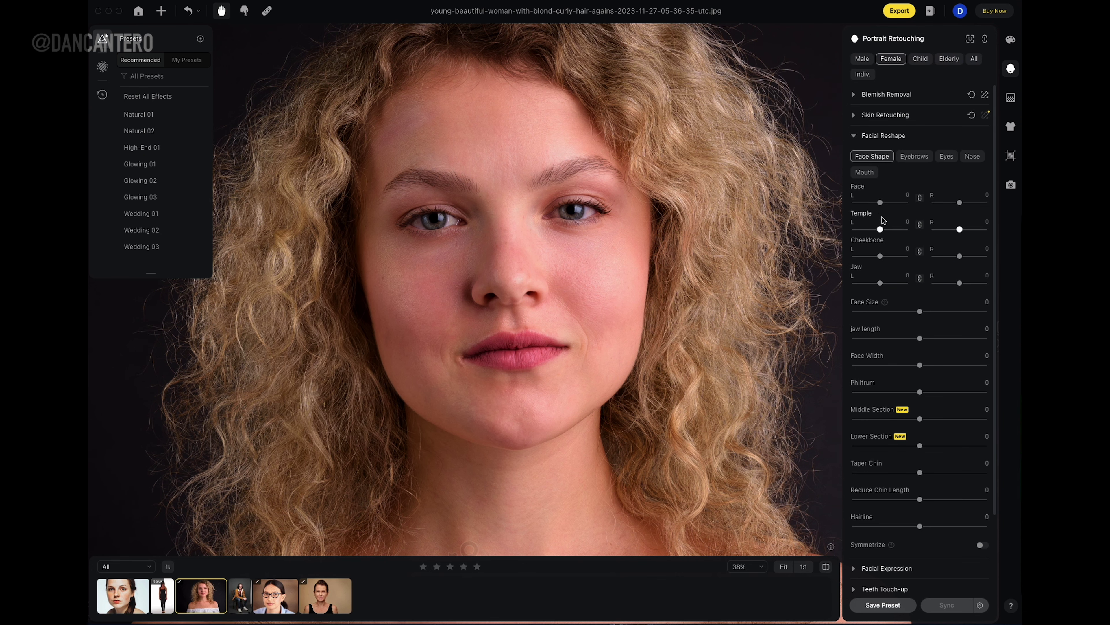
pyautogui.scroll(-4, 899, 316)
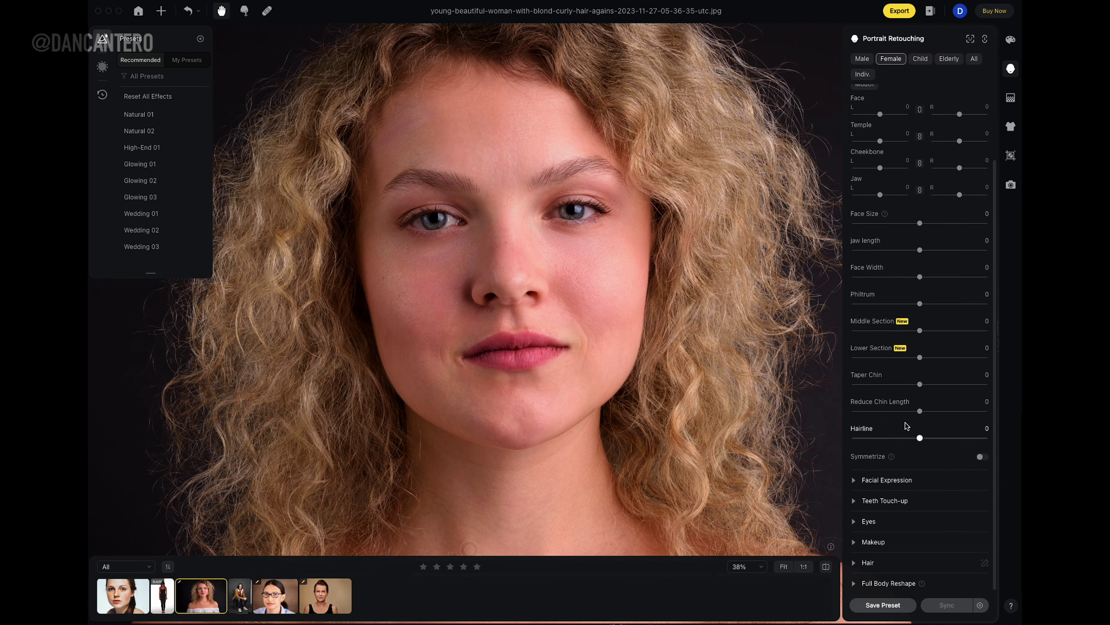
pyautogui.scroll(4, 907, 426)
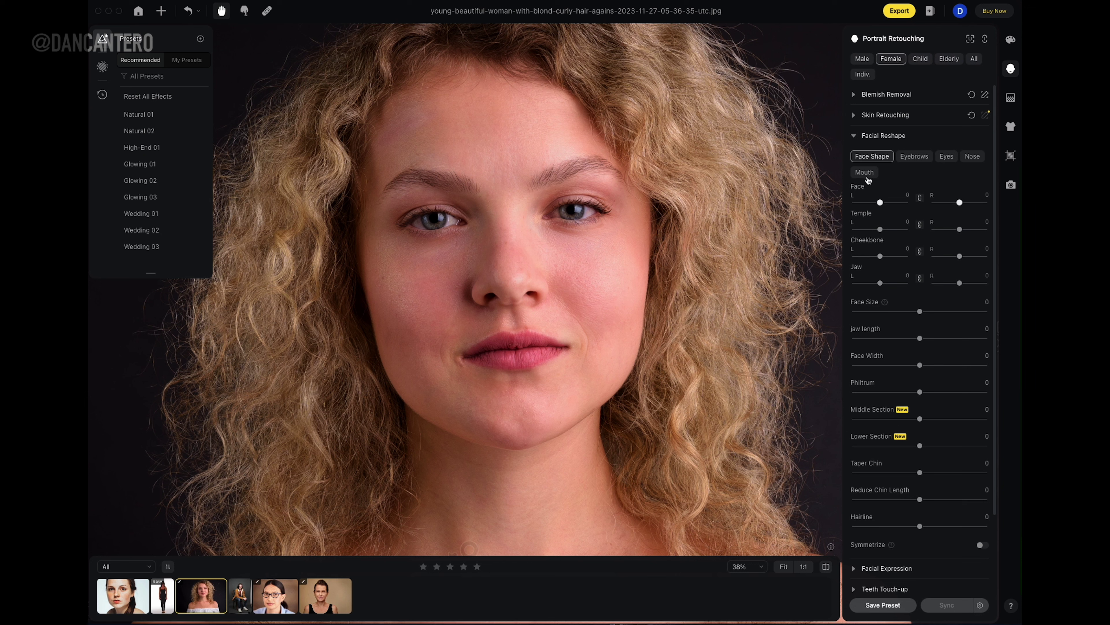
pyautogui.click(855, 137)
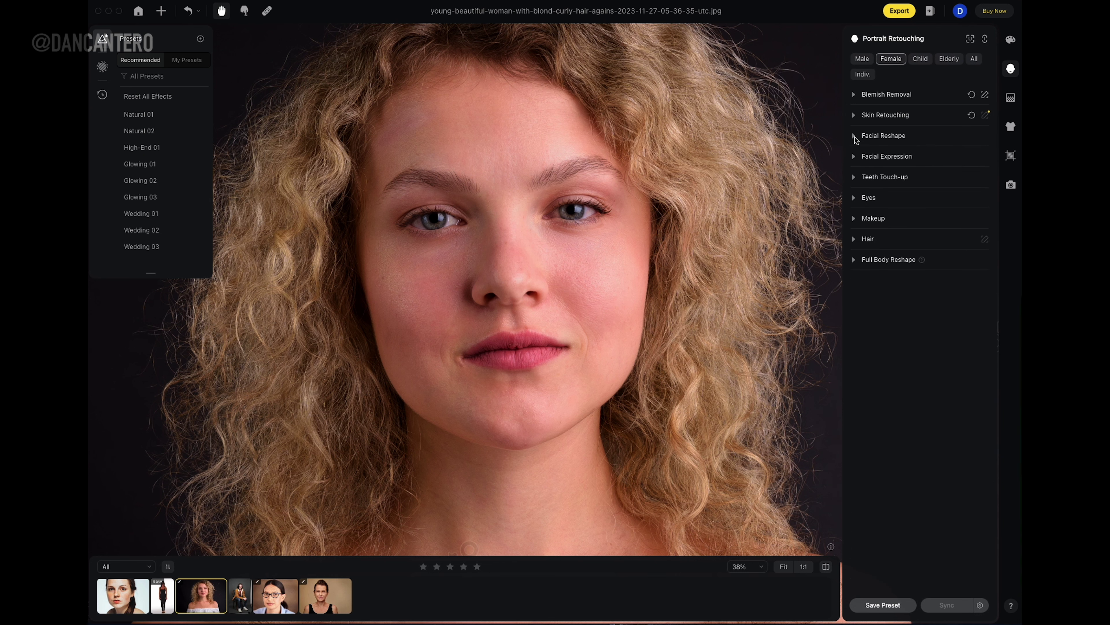
# Step: Try a Gentle Smile on the curly-haired woman's face, compare it with the original and return it to 0
pyautogui.click(851, 156)
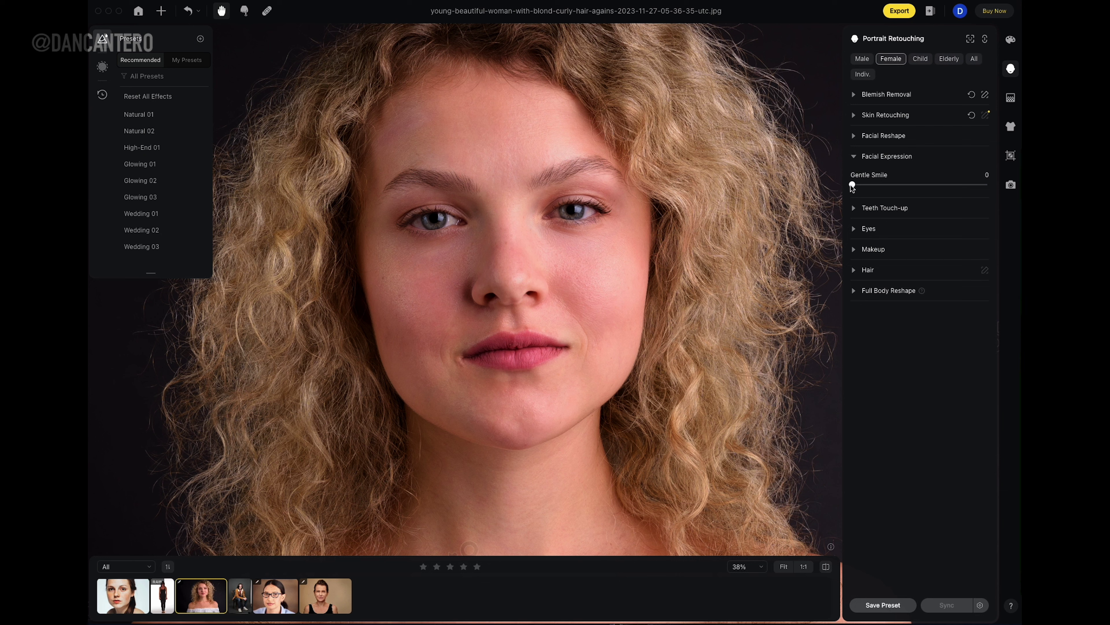
pyautogui.moveTo(851, 186); pyautogui.dragTo(818, 185)
pyautogui.click(826, 566)
pyautogui.click(826, 567)
pyautogui.click(826, 566)
pyautogui.moveTo(864, 184); pyautogui.dragTo(847, 185)
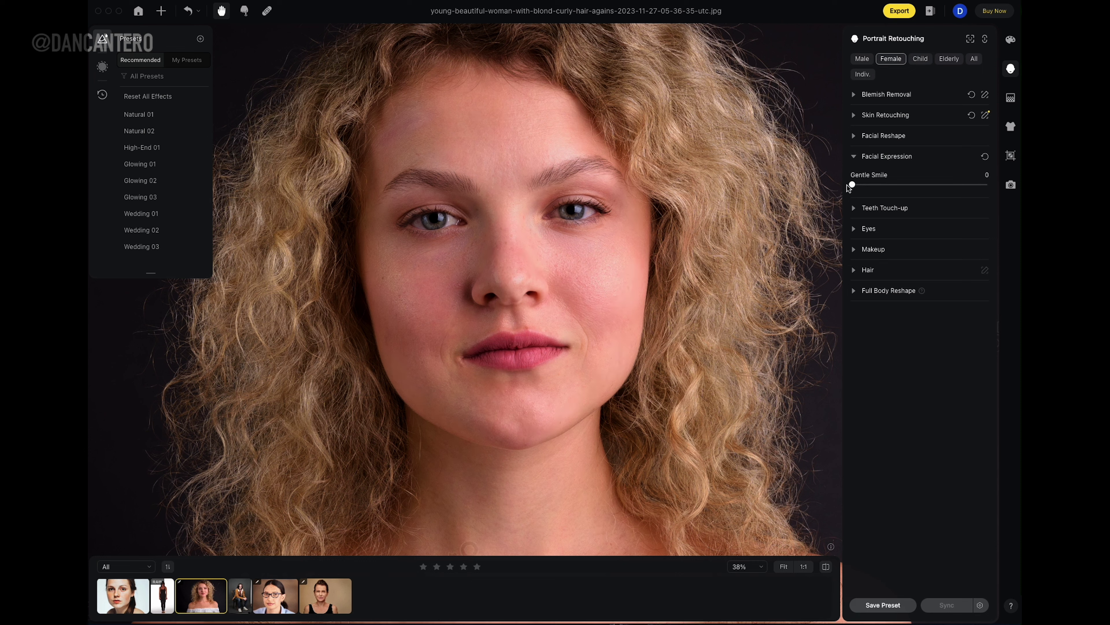
pyautogui.click(854, 156)
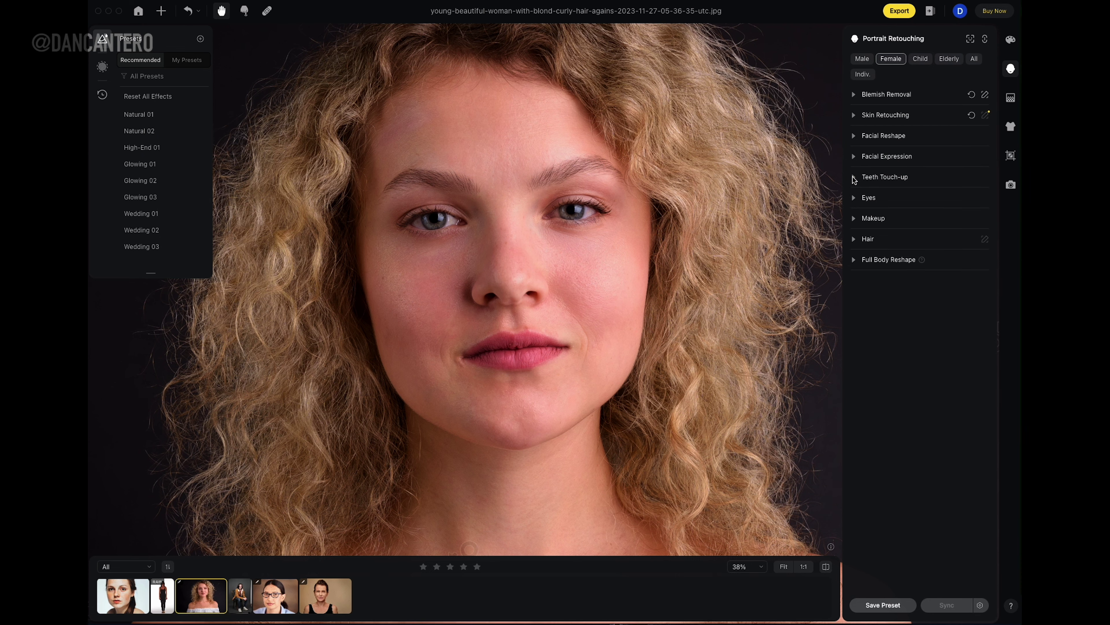
# Step: Open the portrait of the seated man in the brown jacket and set Teeth Whitening to 64
pyautogui.click(854, 178)
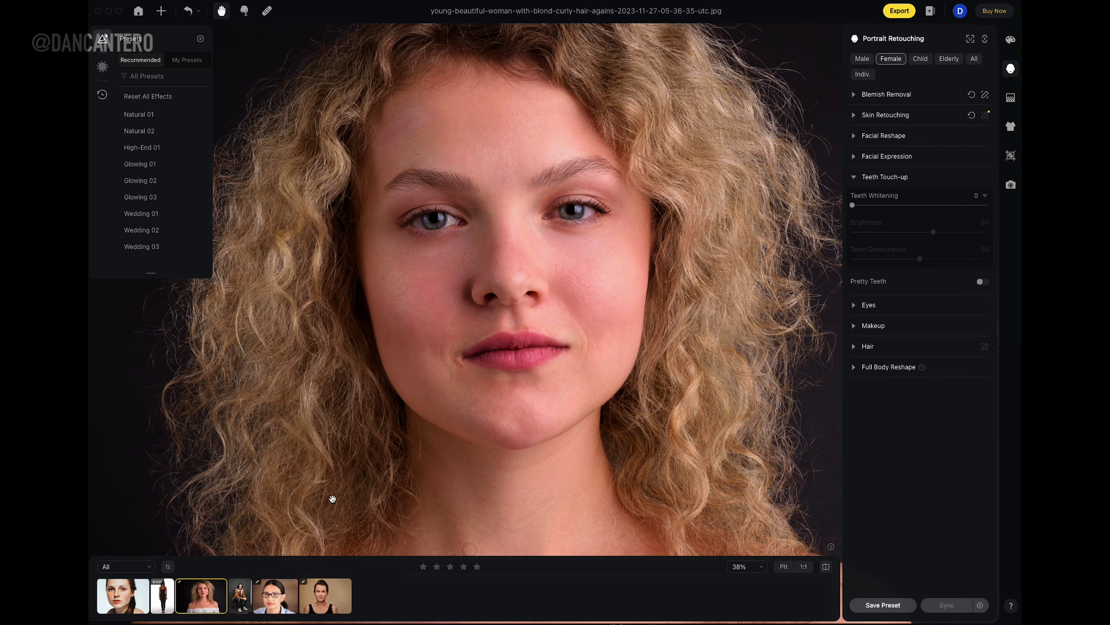
pyautogui.click(243, 602)
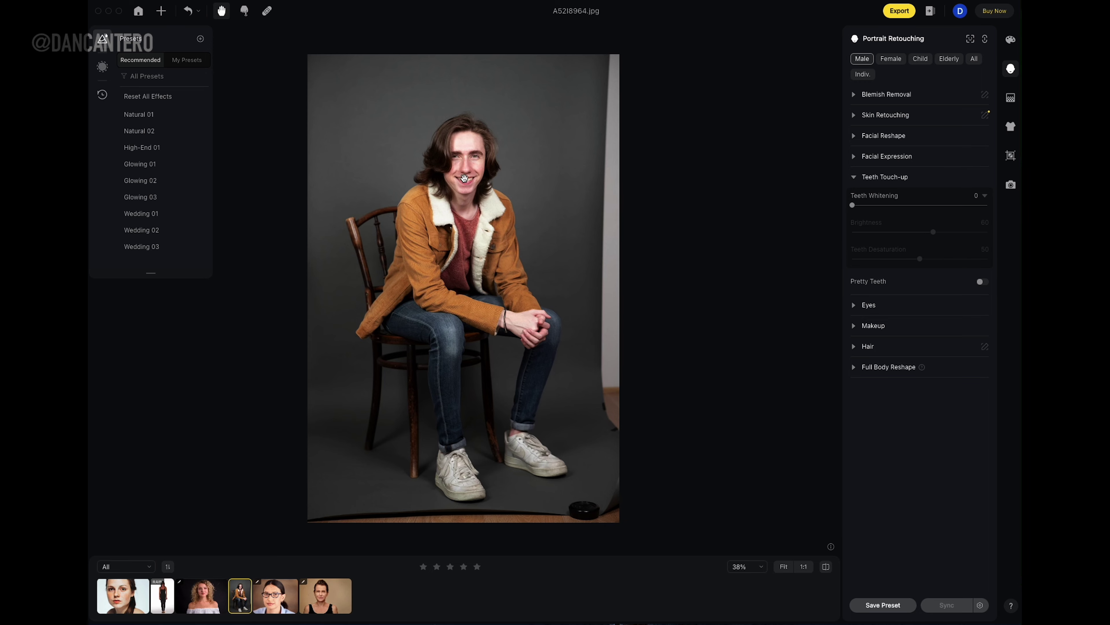
pyautogui.click(462, 181)
pyautogui.scroll(-2, 555, 255)
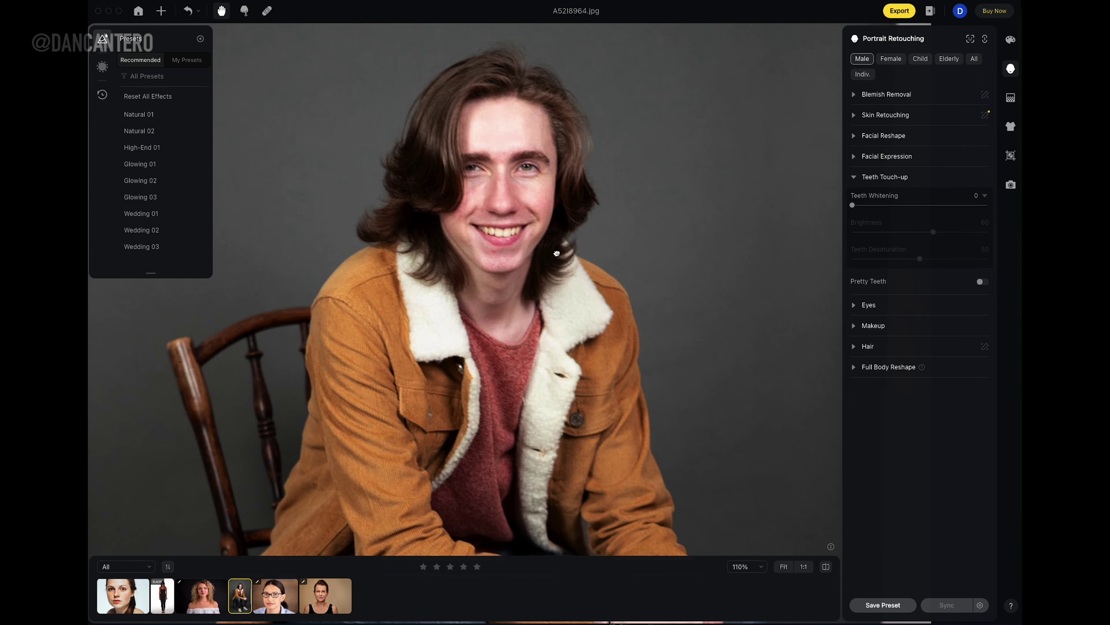
pyautogui.scroll(-2, 558, 258)
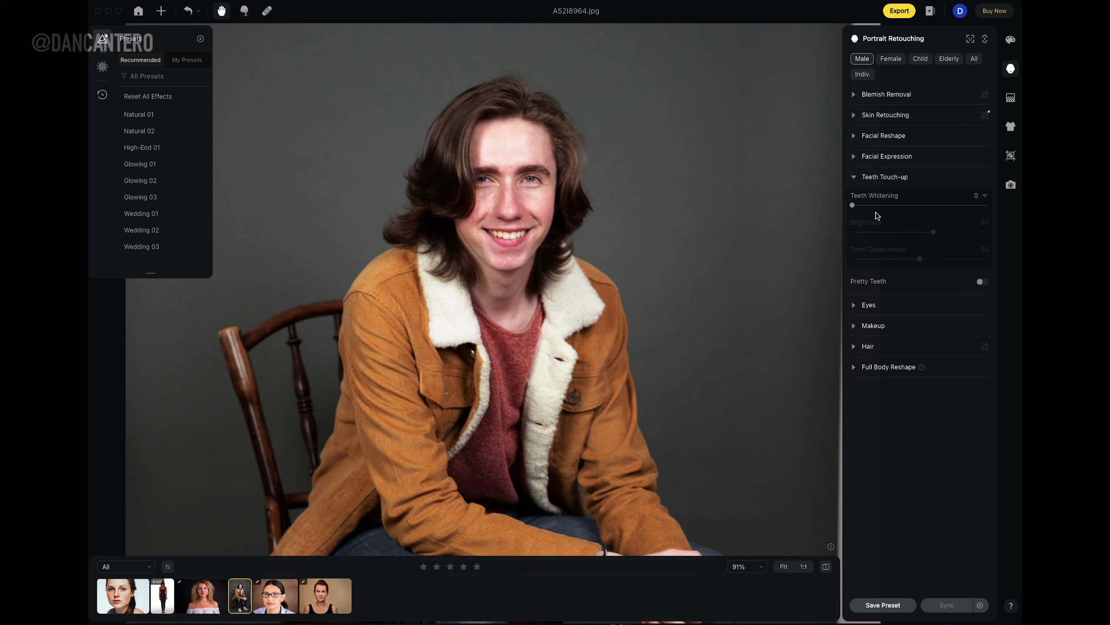
pyautogui.moveTo(887, 207); pyautogui.dragTo(941, 216)
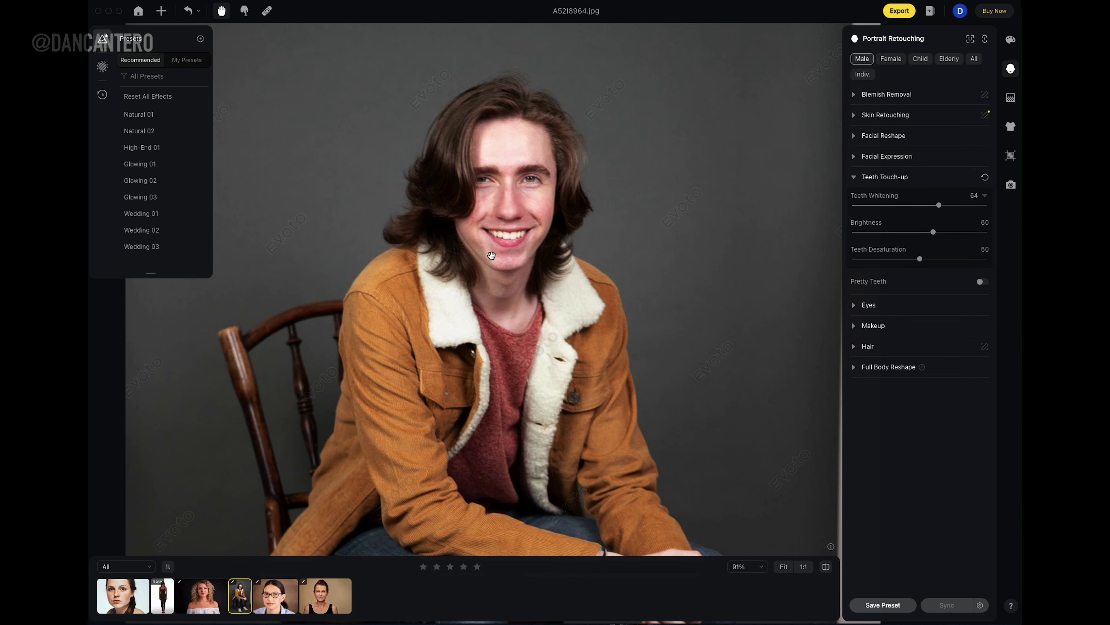
# Step: Compare the man's whitened teeth with the original up close and check the result in the full portrait
pyautogui.scroll(3, 492, 257)
pyautogui.click(826, 566)
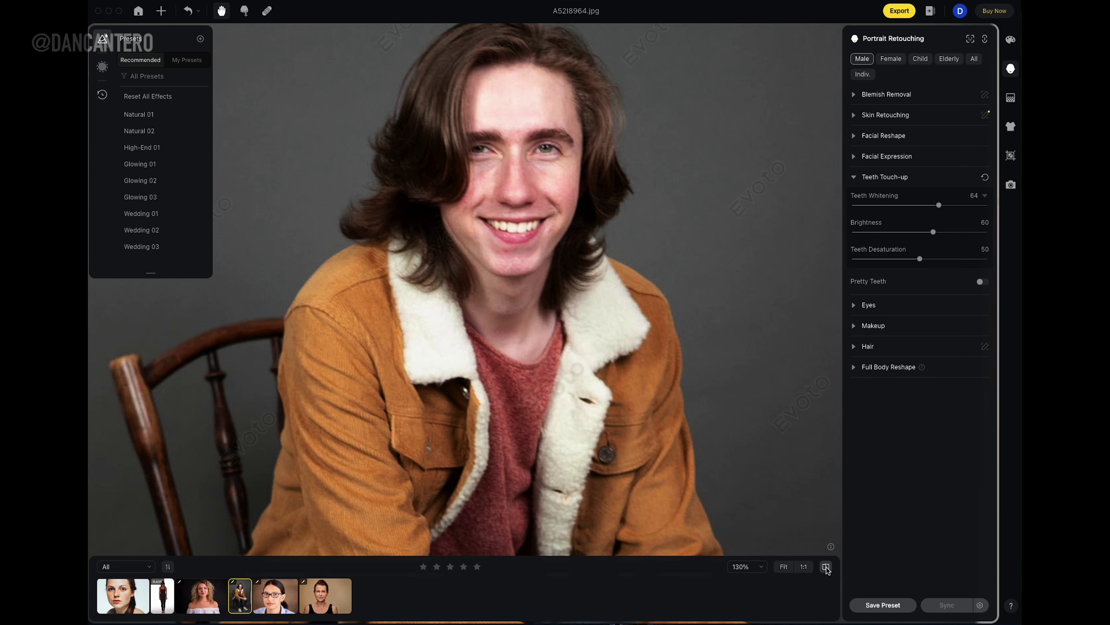
pyautogui.click(826, 567)
pyautogui.click(826, 566)
pyautogui.click(826, 567)
pyautogui.click(826, 566)
pyautogui.scroll(-10, 750, 427)
pyautogui.moveTo(750, 426); pyautogui.dragTo(568, 279)
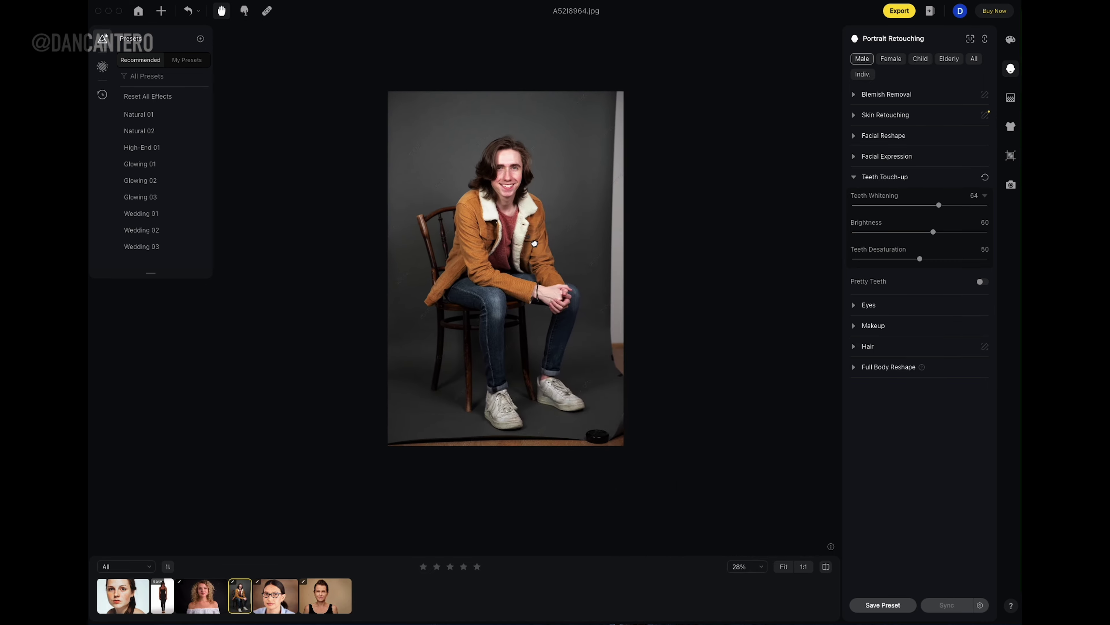
pyautogui.scroll(3, 533, 244)
pyautogui.scroll(1, 533, 244)
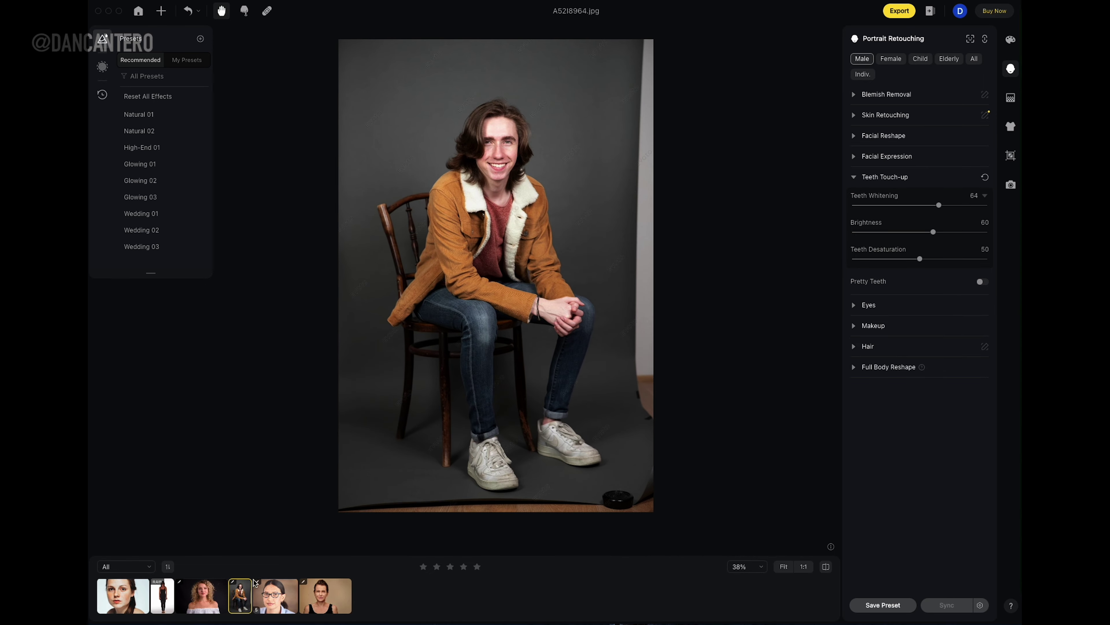
# Step: Return to the curly-haired woman's portrait and switch from the Teeth Touch-up to the Eyes adjustments
pyautogui.click(204, 596)
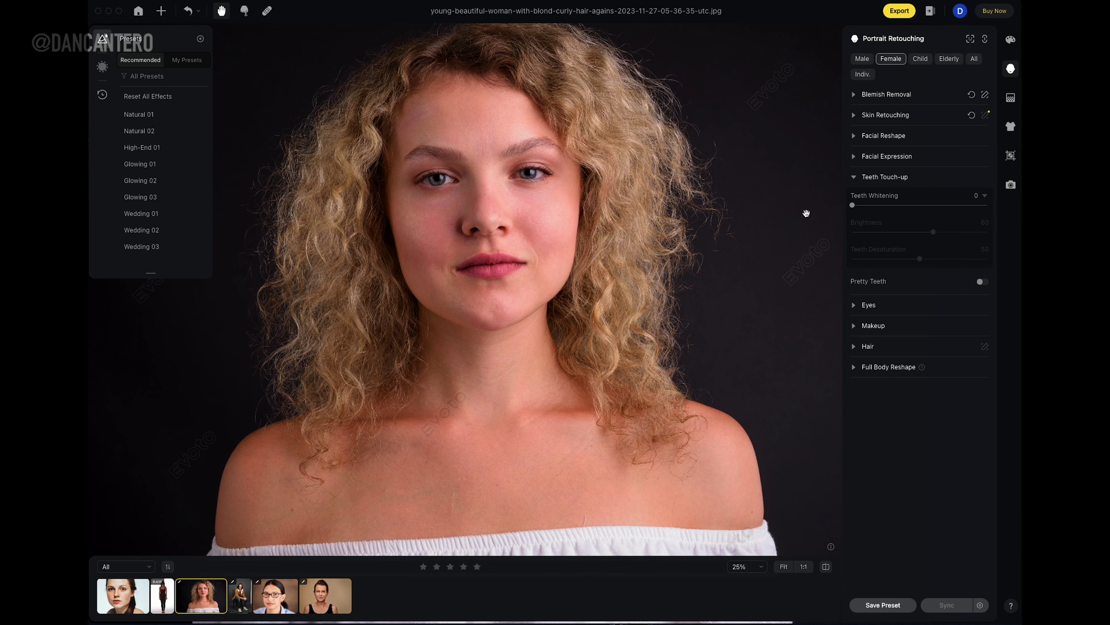
pyautogui.click(855, 178)
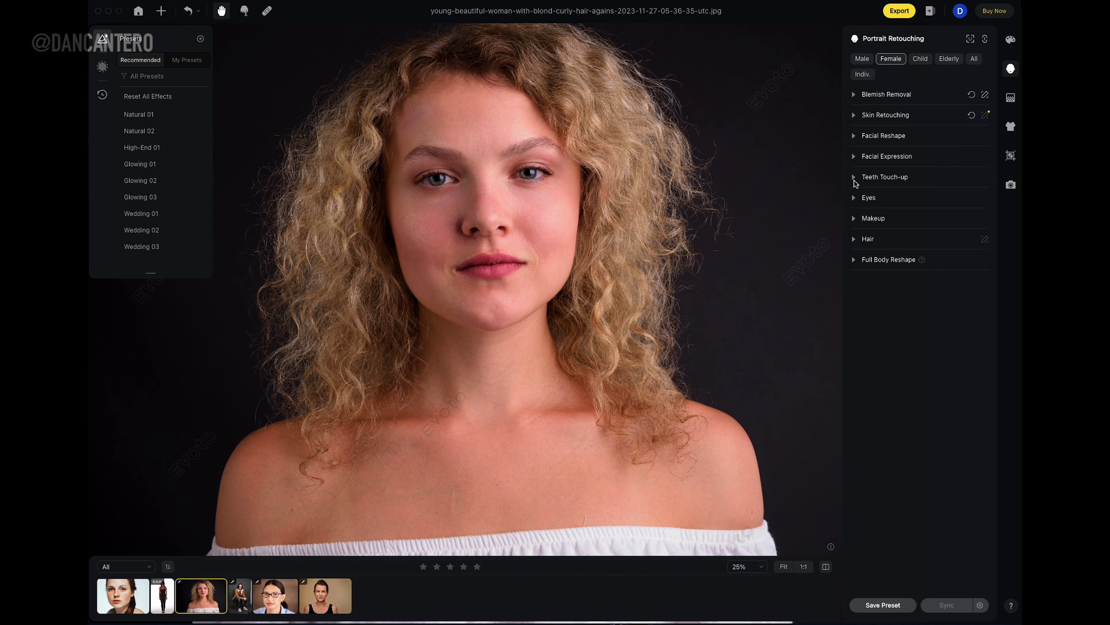
pyautogui.click(855, 198)
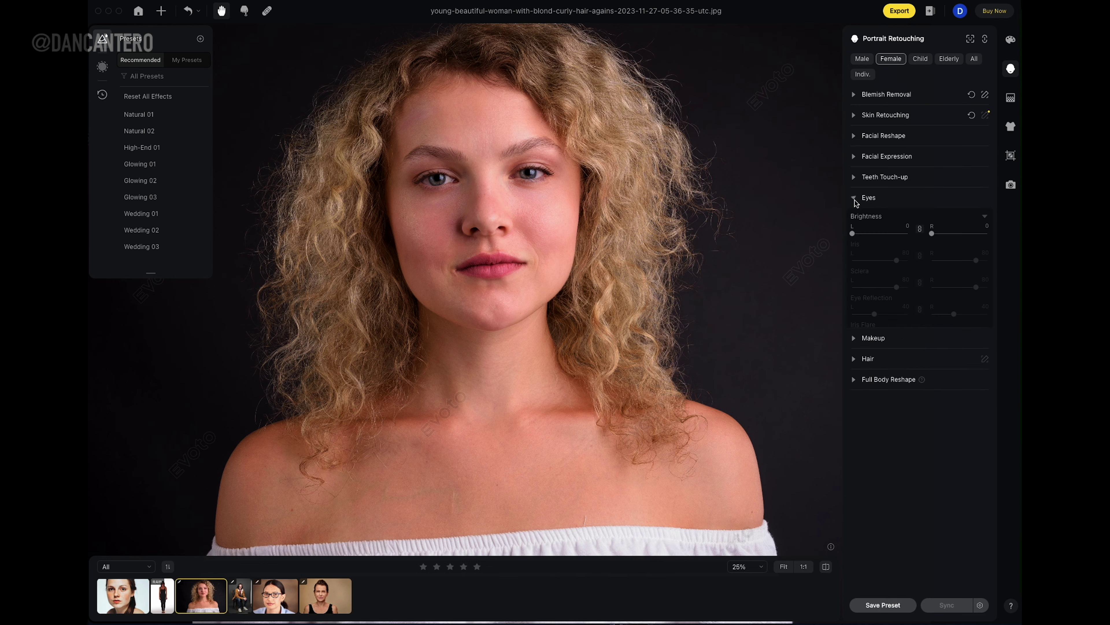
pyautogui.moveTo(629, 235); pyautogui.dragTo(643, 266)
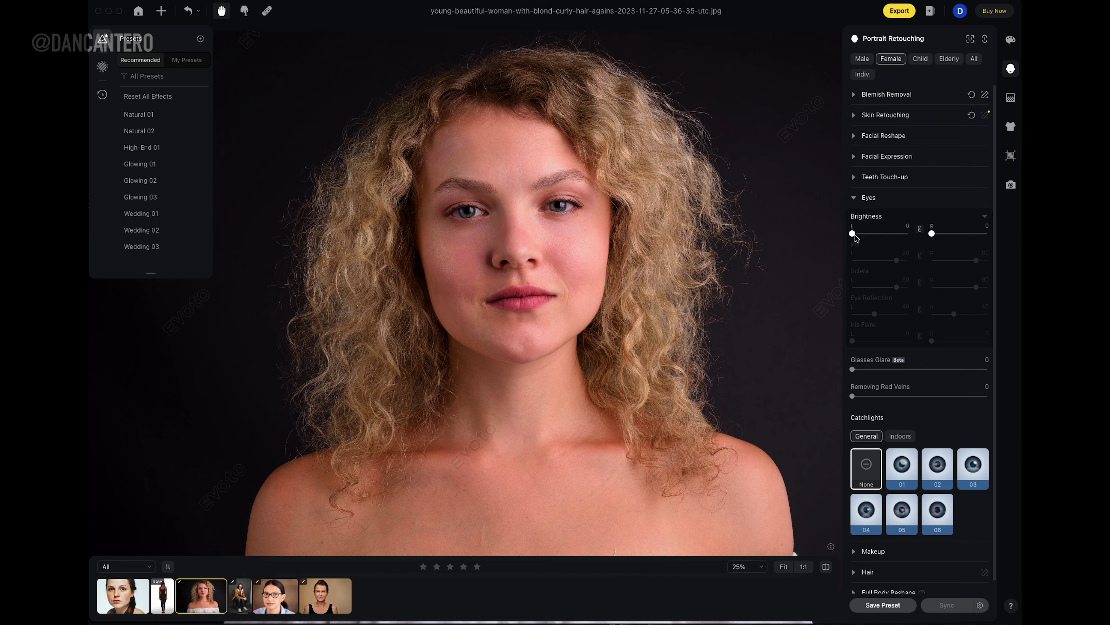
# Step: Try eye Brightness at 100 on both eyes, reduce it to 18, and set the unlinked L side to 24
pyautogui.moveTo(854, 236); pyautogui.dragTo(915, 235)
pyautogui.scroll(5, 511, 243)
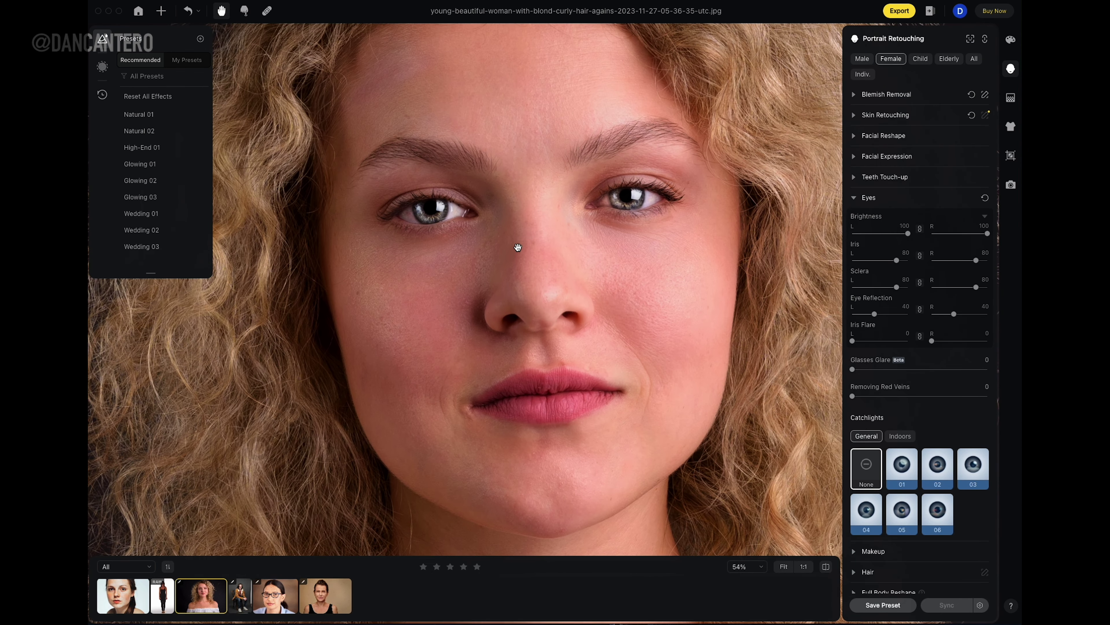
pyautogui.moveTo(519, 245); pyautogui.dragTo(510, 306)
pyautogui.scroll(2, 514, 293)
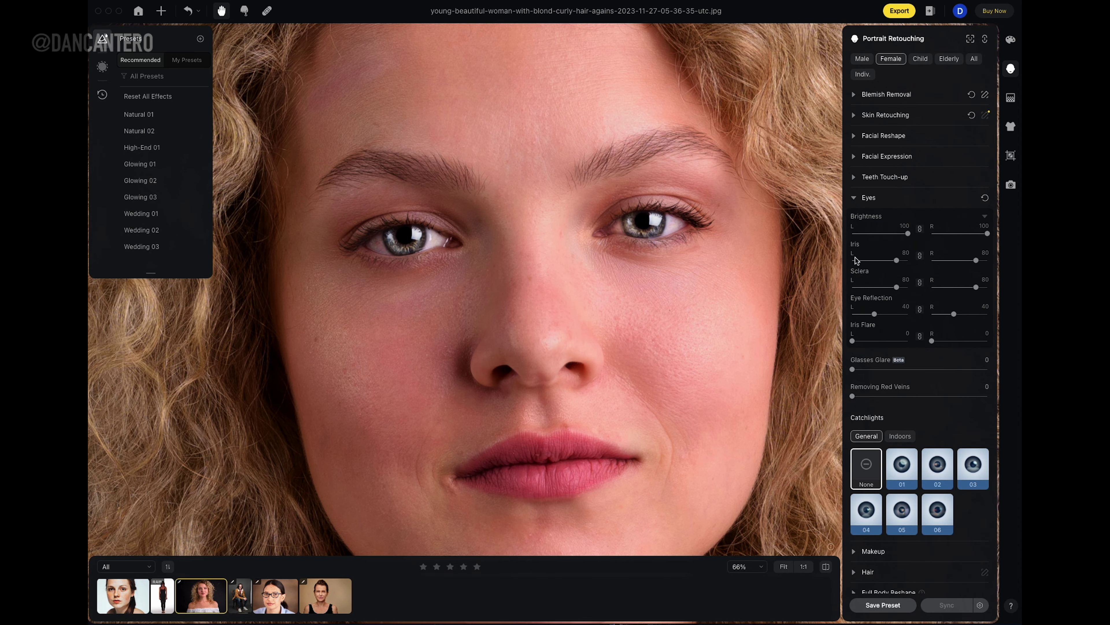
pyautogui.moveTo(908, 233); pyautogui.dragTo(865, 237)
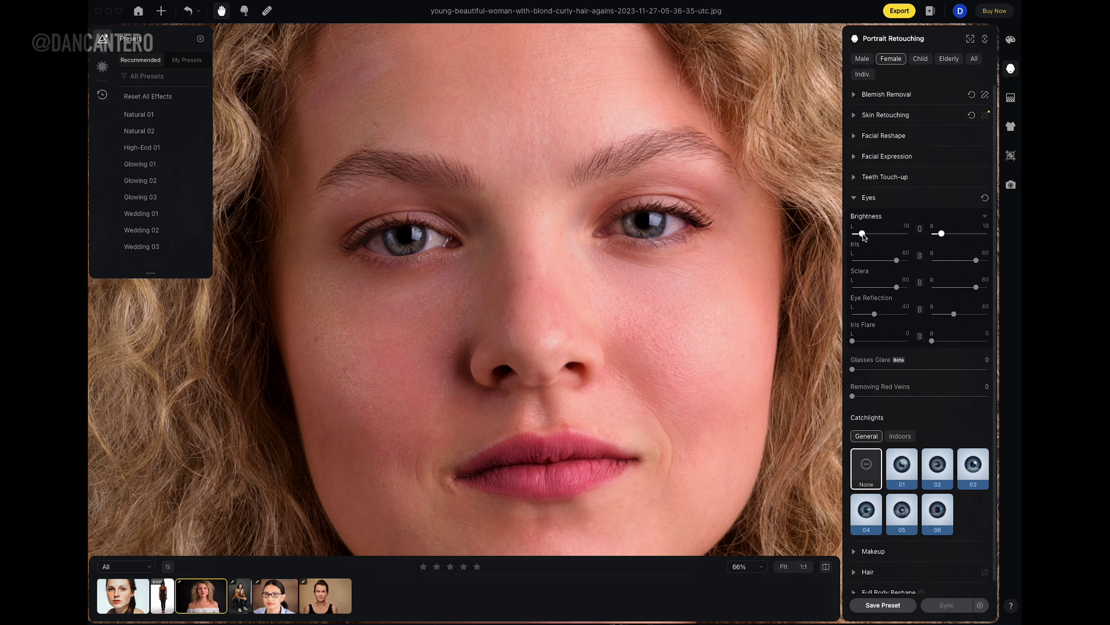
pyautogui.moveTo(863, 236); pyautogui.dragTo(868, 237)
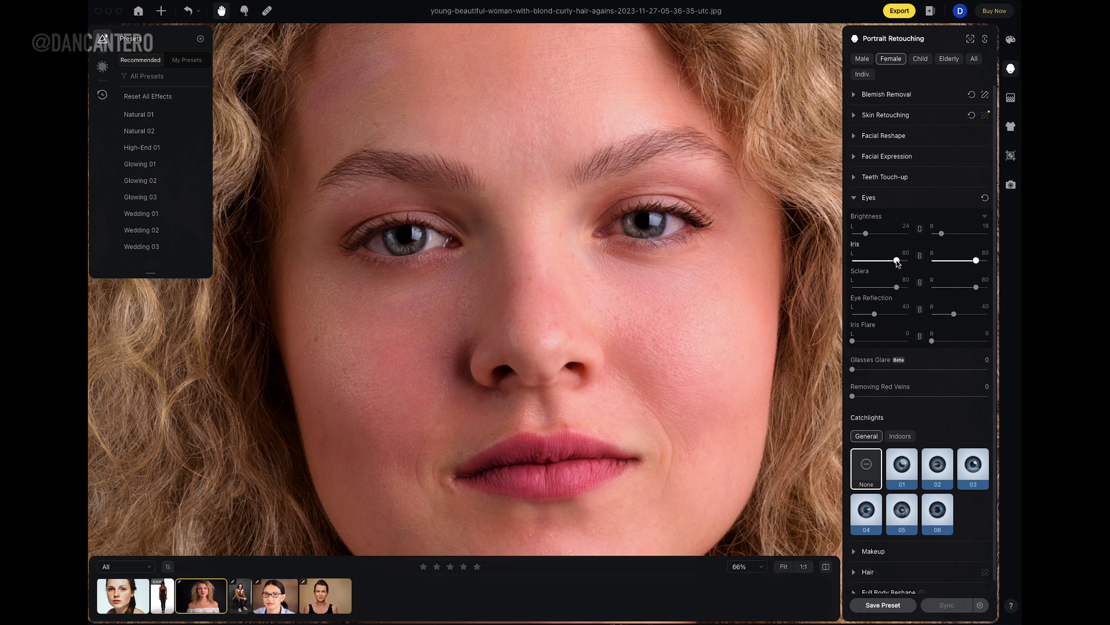
# Step: Set Iris to 84, Sclera to 68, Eye Reflection to 53 and Iris Flare to 63 for both eyes, and inspect the result
pyautogui.moveTo(896, 261); pyautogui.dragTo(883, 317)
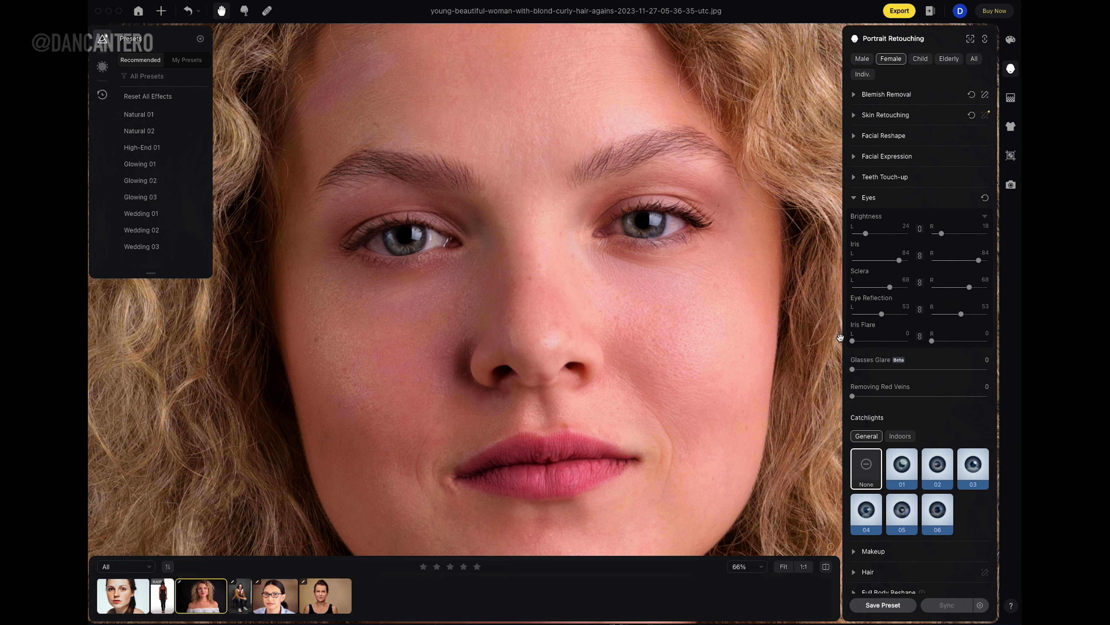
pyautogui.moveTo(853, 341)
pyautogui.mouseDown()
pyautogui.moveTo(893, 344)
pyautogui.moveTo(873, 344)
pyautogui.mouseUp()
pyautogui.click(552, 208)
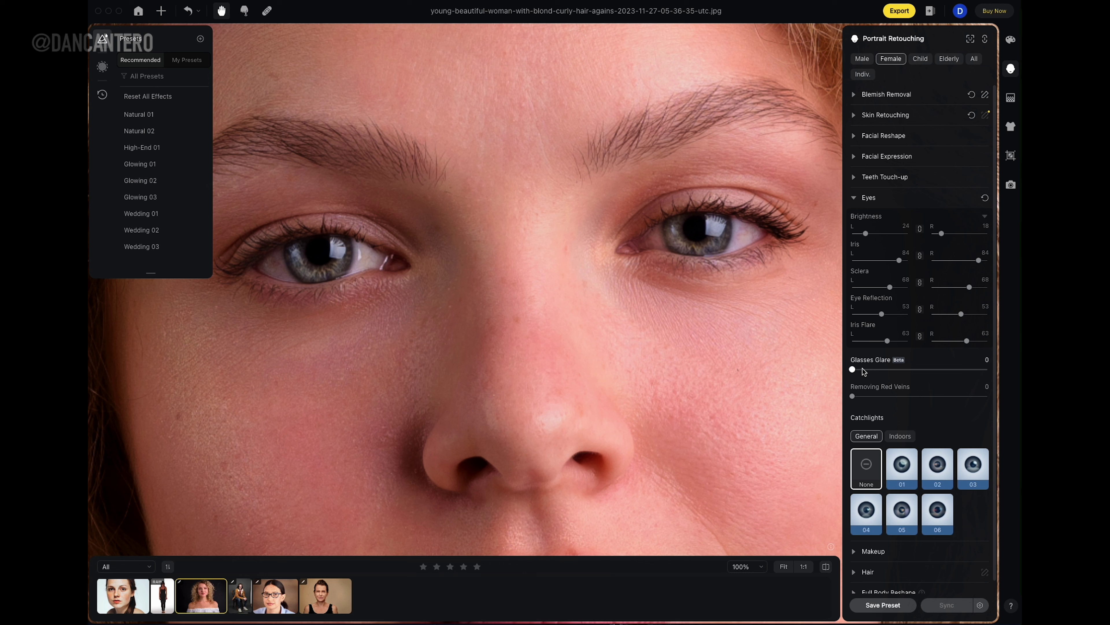
pyautogui.scroll(-1, 860, 372)
pyautogui.scroll(-5, 747, 314)
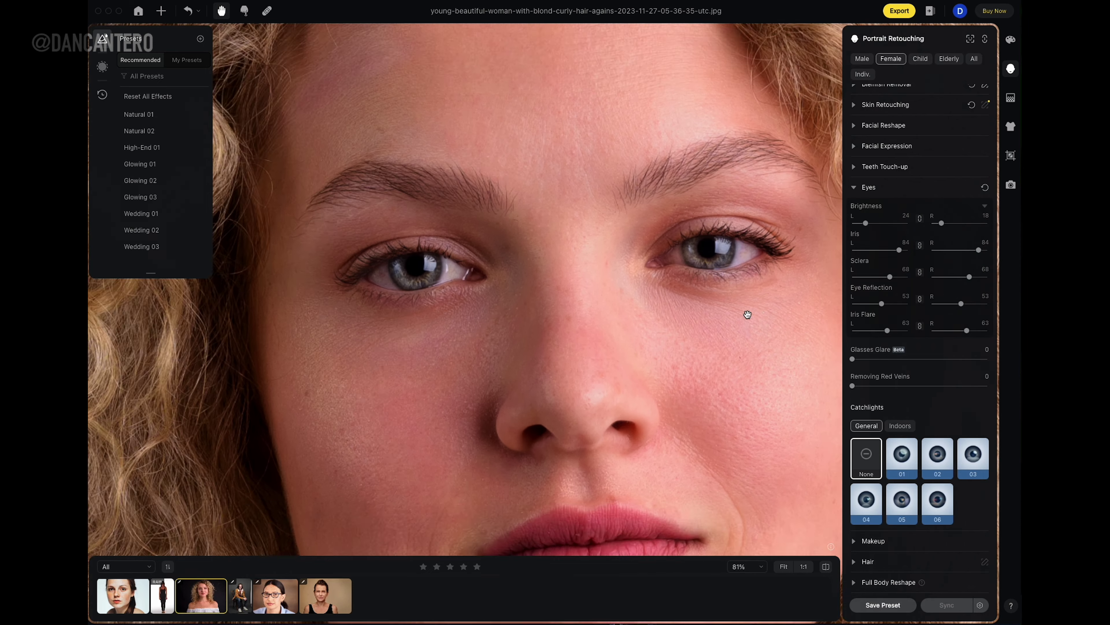
pyautogui.scroll(-1, 747, 314)
pyautogui.moveTo(746, 313); pyautogui.dragTo(694, 301)
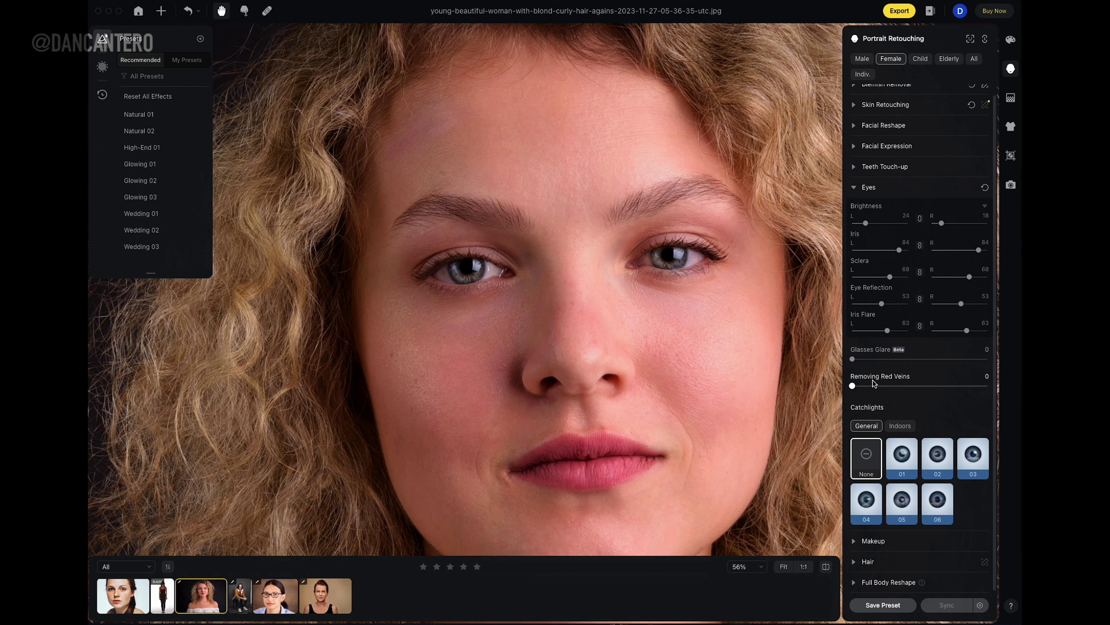
# Step: Zoom in on the woman's eye and try Removing Red Veins at full strength before setting it to 55
pyautogui.scroll(5, 494, 238)
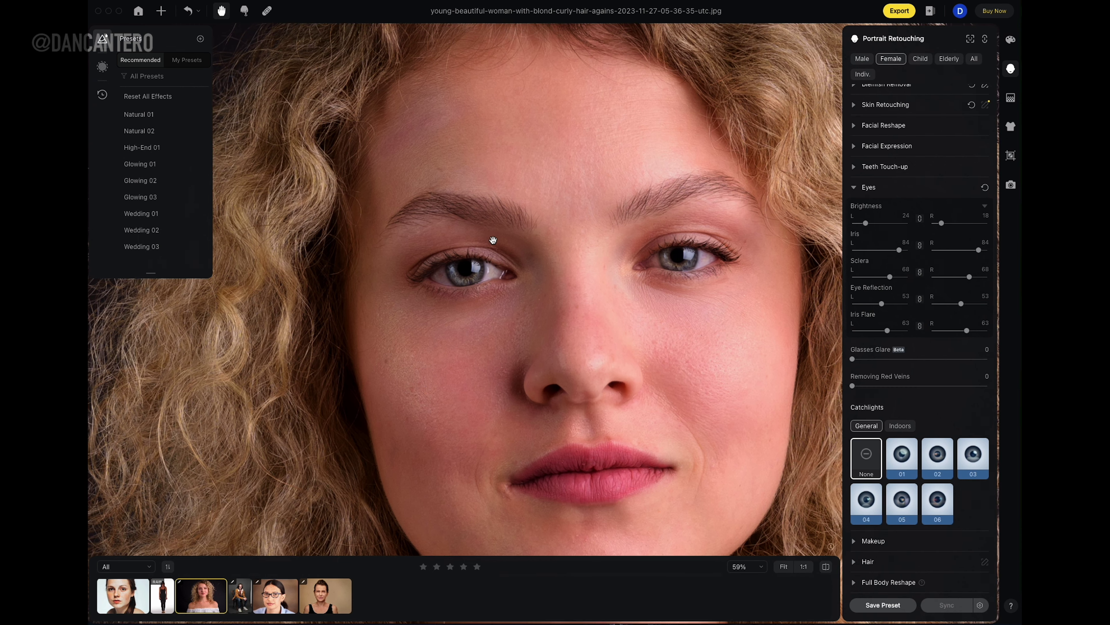
pyautogui.scroll(4, 472, 324)
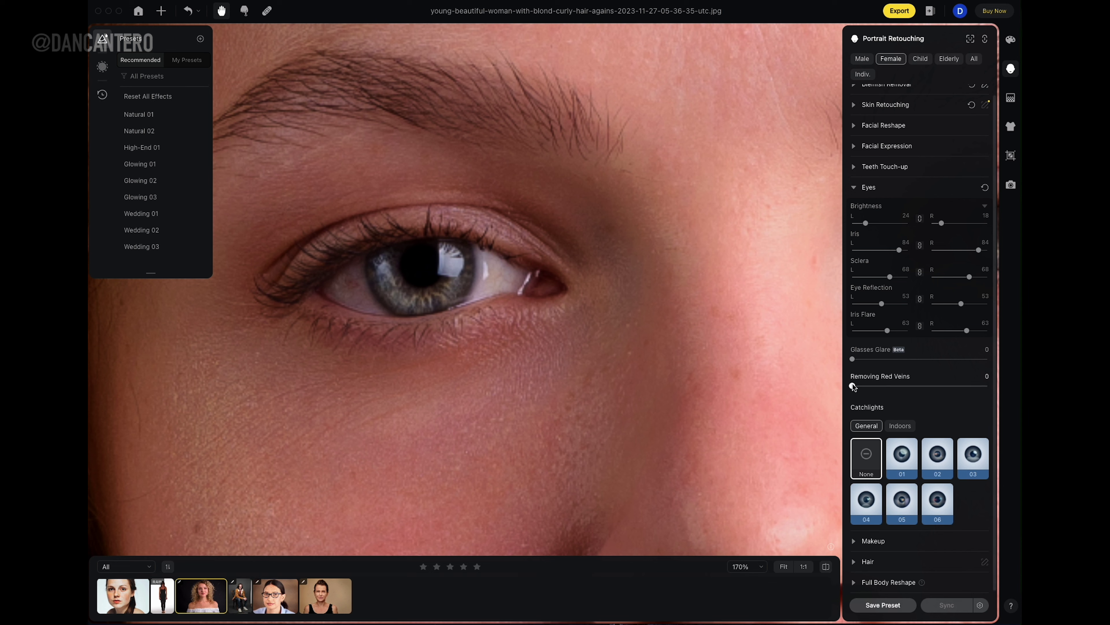
pyautogui.moveTo(853, 386); pyautogui.dragTo(987, 386)
pyautogui.moveTo(985, 387); pyautogui.dragTo(927, 386)
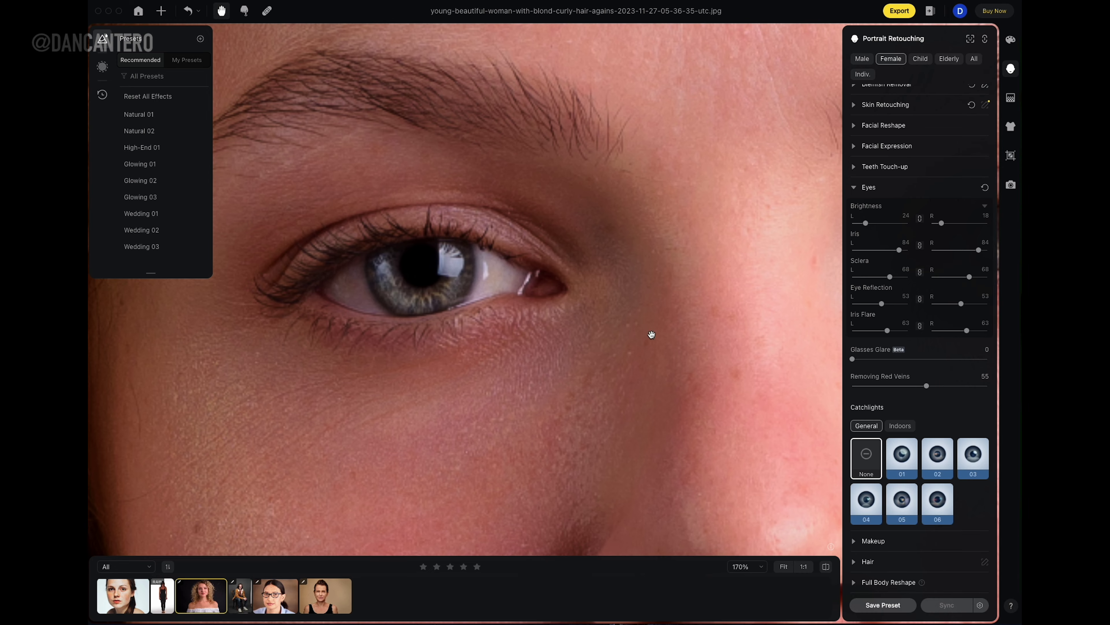
# Step: Compare the retouched eyes with the original several times in the wider portrait view
pyautogui.scroll(-5, 655, 317)
pyautogui.scroll(-3, 655, 317)
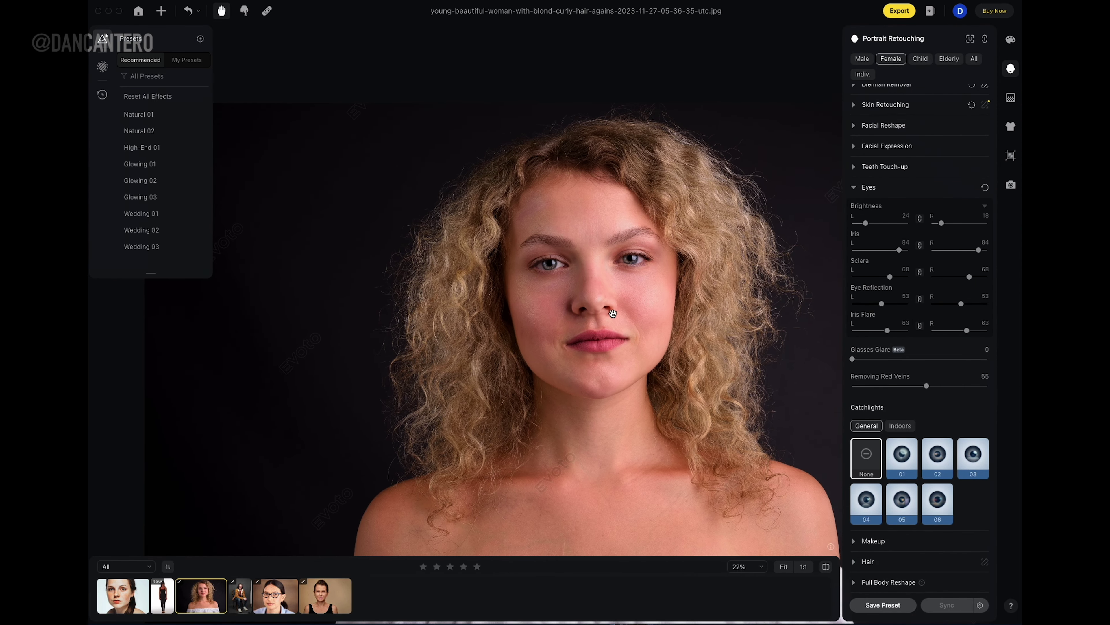
pyautogui.moveTo(612, 313); pyautogui.dragTo(572, 256)
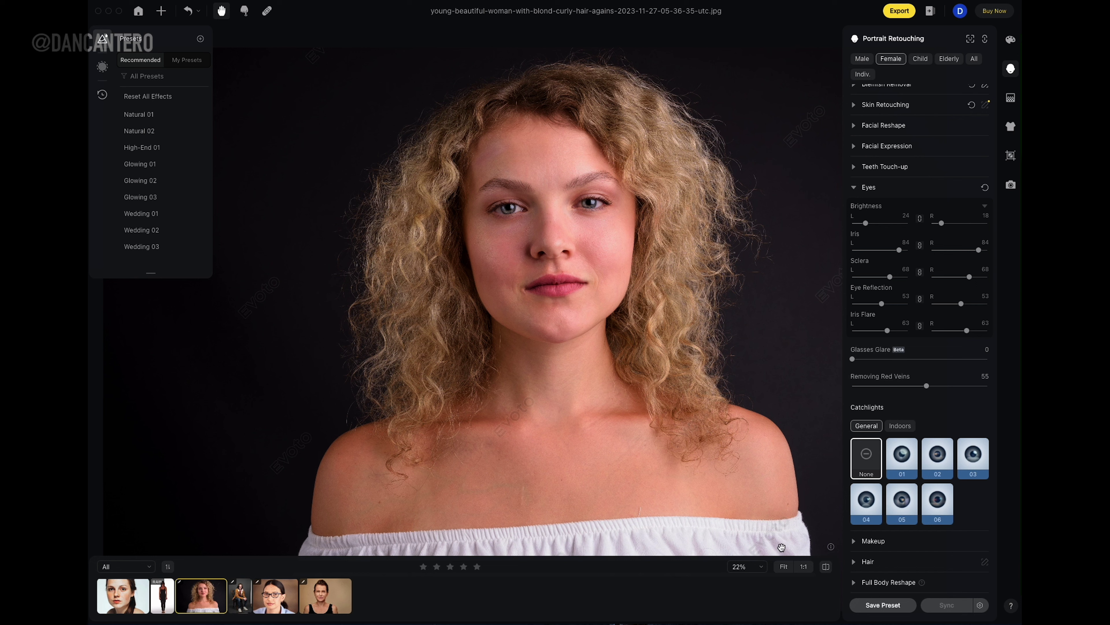
pyautogui.click(825, 567)
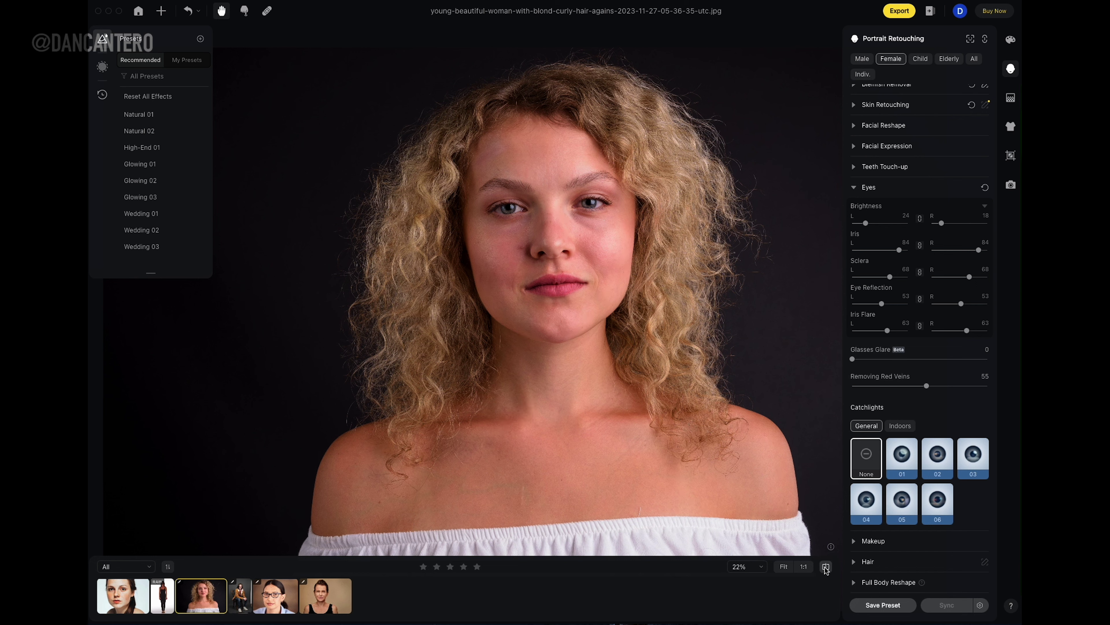
pyautogui.click(826, 567)
pyautogui.click(825, 567)
pyautogui.click(825, 567)
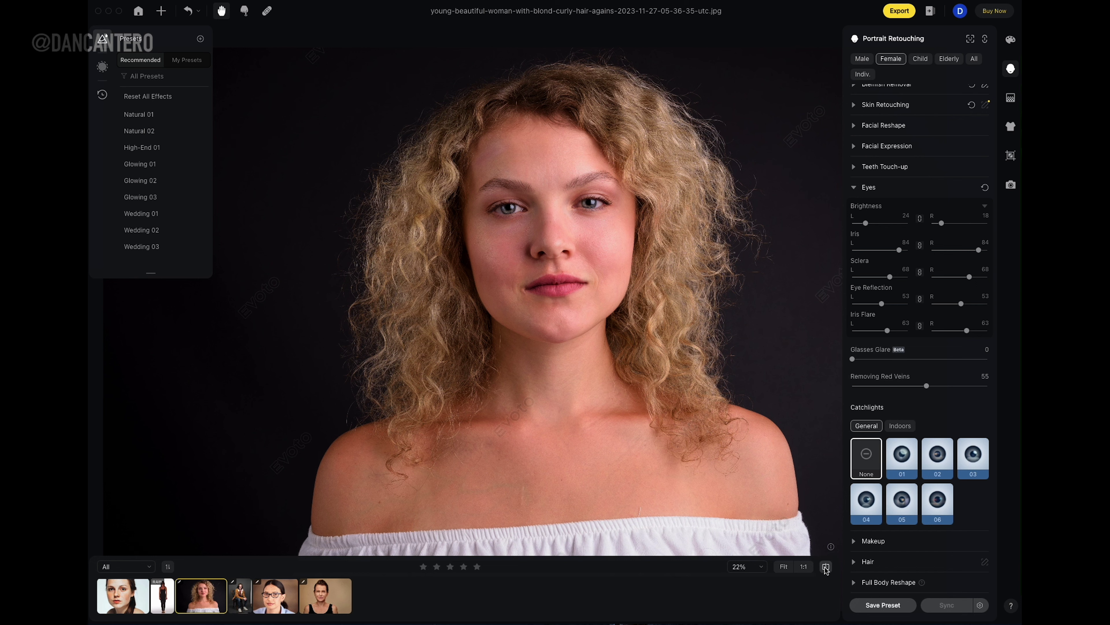
pyautogui.click(826, 566)
pyautogui.click(825, 566)
# Step: Try General catchlight 01 on the eyes, review its placement options and set the catchlights back to None
pyautogui.scroll(3, 541, 212)
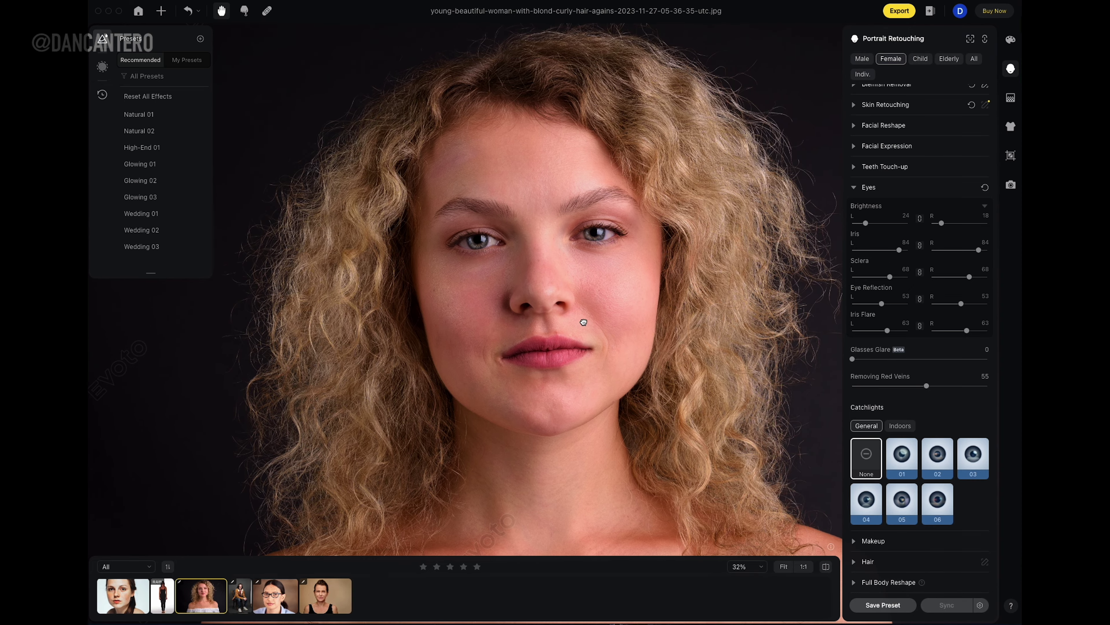
pyautogui.scroll(1, 583, 320)
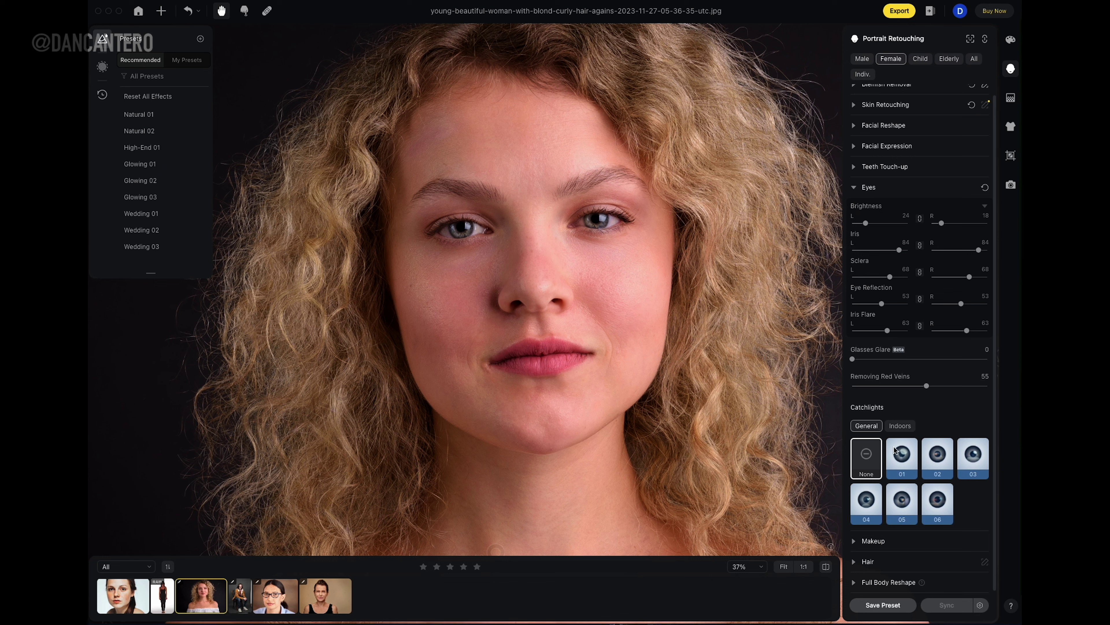
pyautogui.click(903, 459)
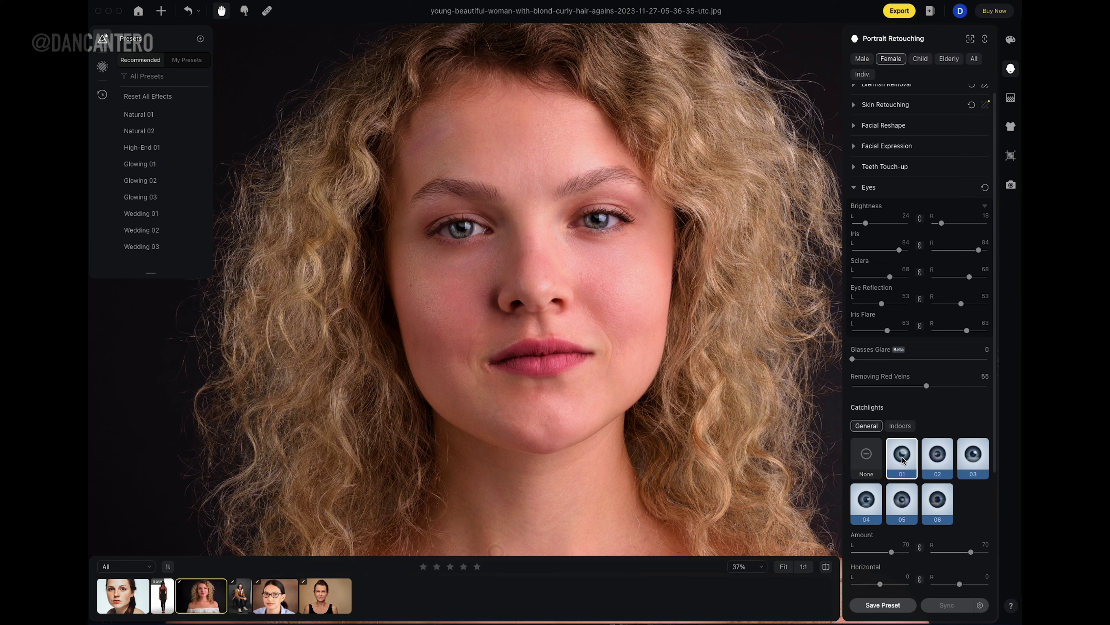
pyautogui.scroll(-5, 903, 458)
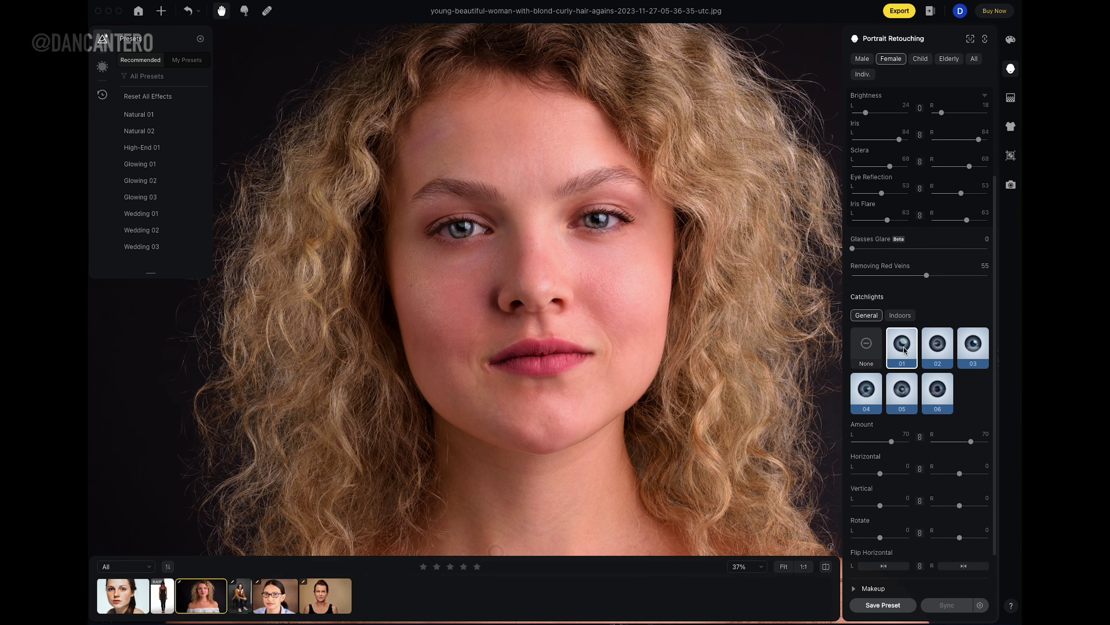
pyautogui.scroll(-2, 894, 393)
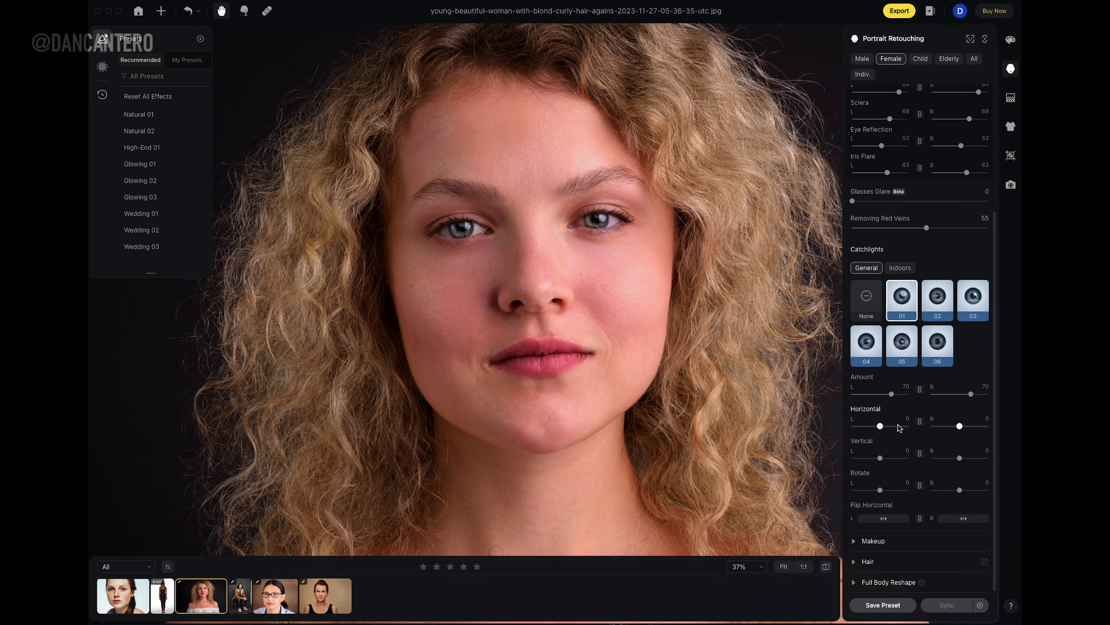
pyautogui.click(866, 300)
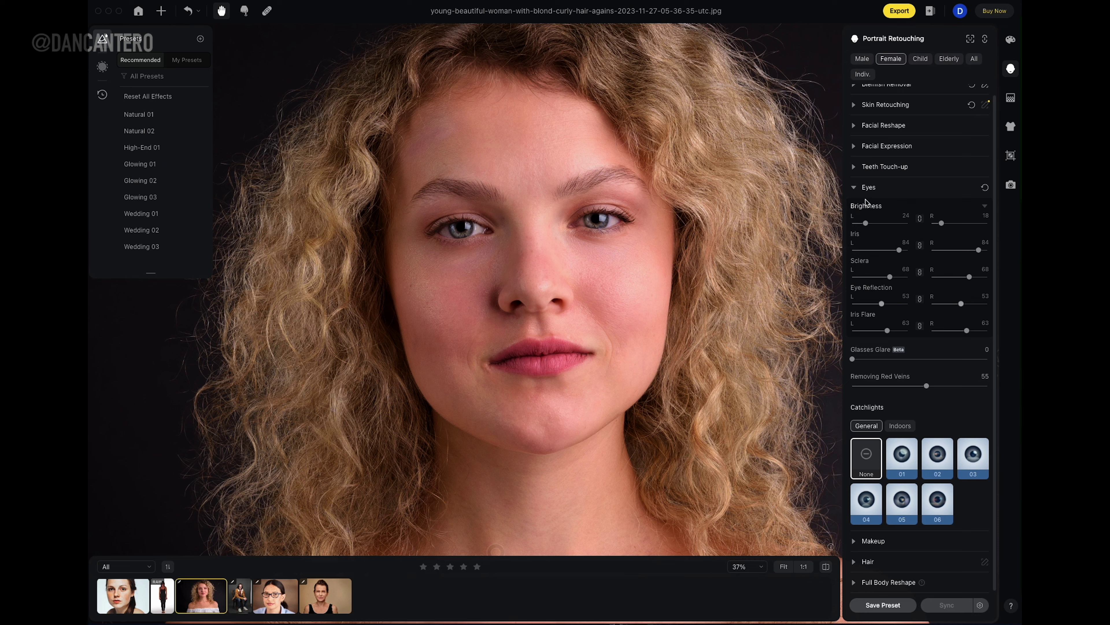
# Step: Switch from the Eyes to the Makeup adjustments and set Contour to 60
pyautogui.click(854, 187)
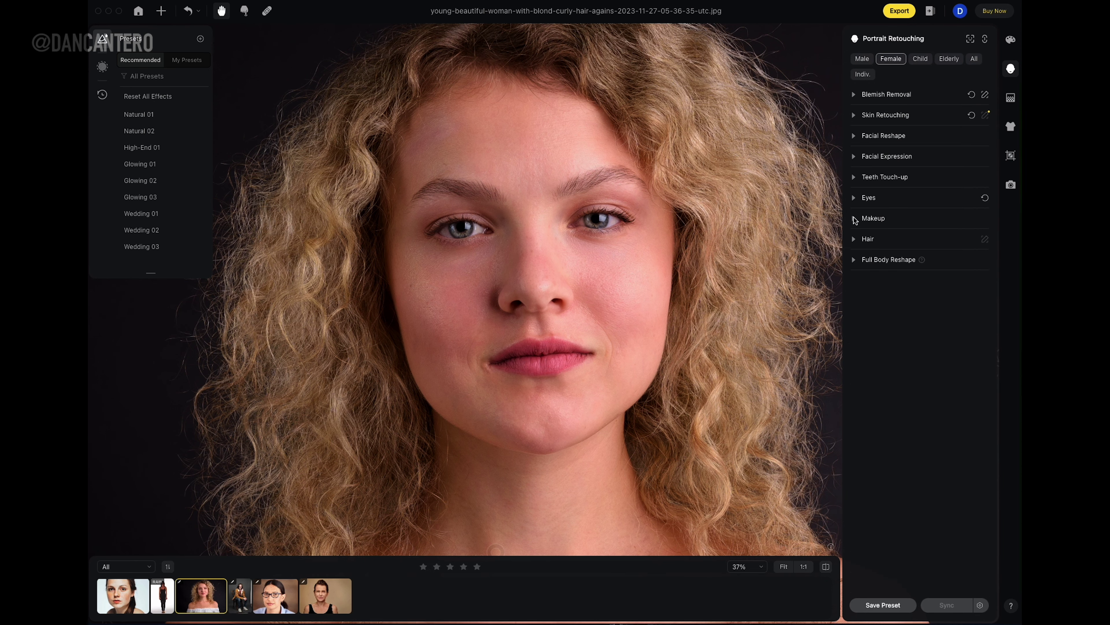
pyautogui.click(855, 220)
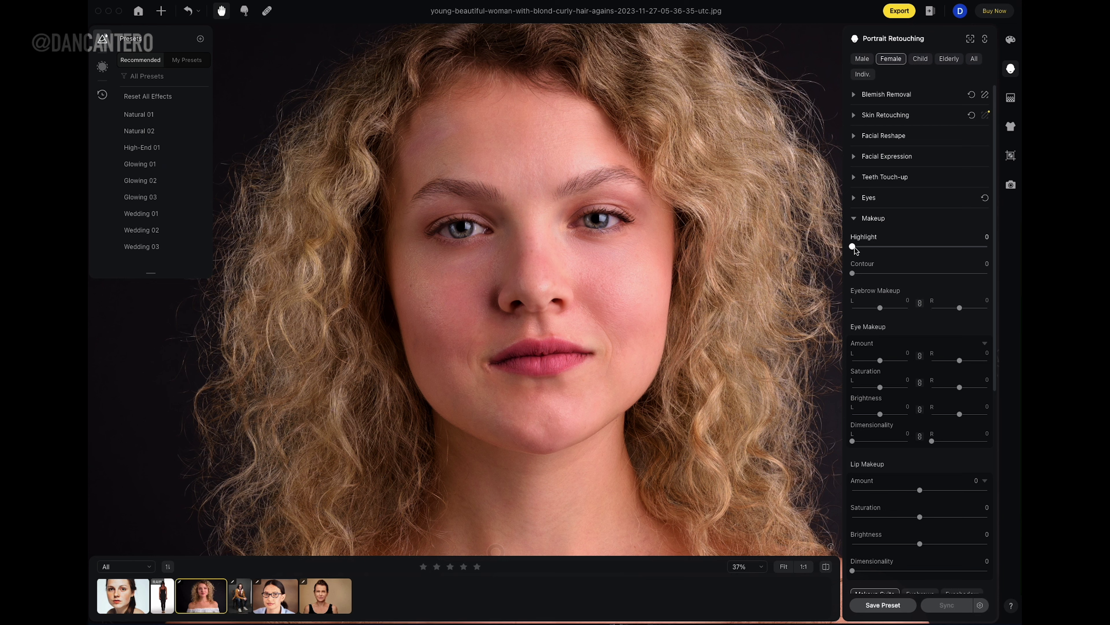
pyautogui.moveTo(853, 273); pyautogui.dragTo(936, 281)
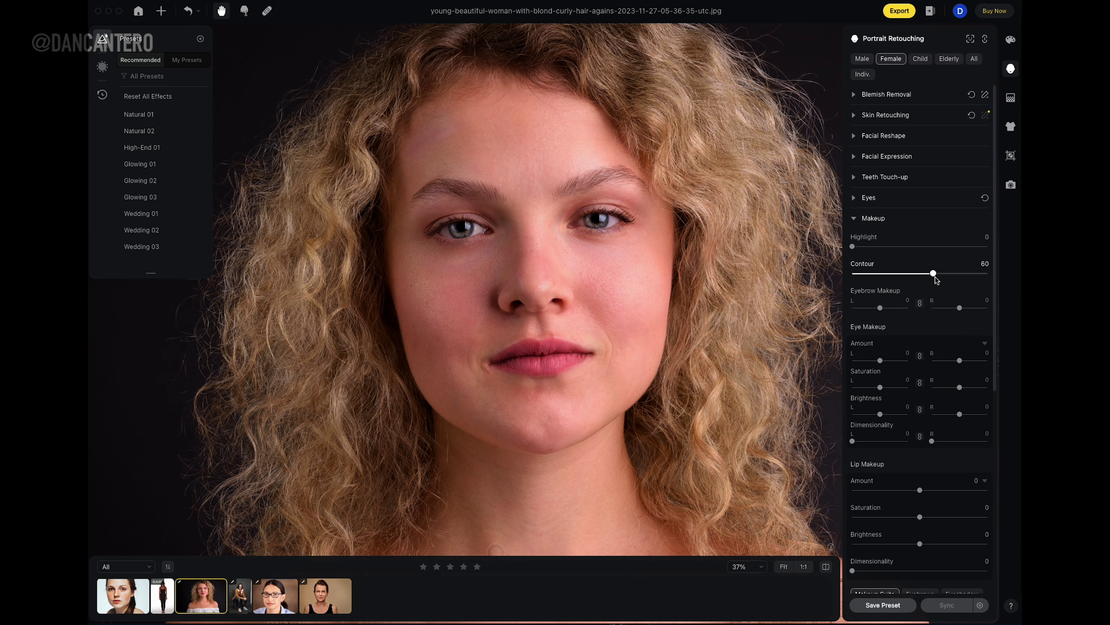
# Step: Try Eyebrow Makeup at 56 on both sides, reset it and look over the remaining makeup options
pyautogui.moveTo(880, 308)
pyautogui.mouseDown()
pyautogui.moveTo(907, 309)
pyautogui.moveTo(896, 316)
pyautogui.mouseUp()
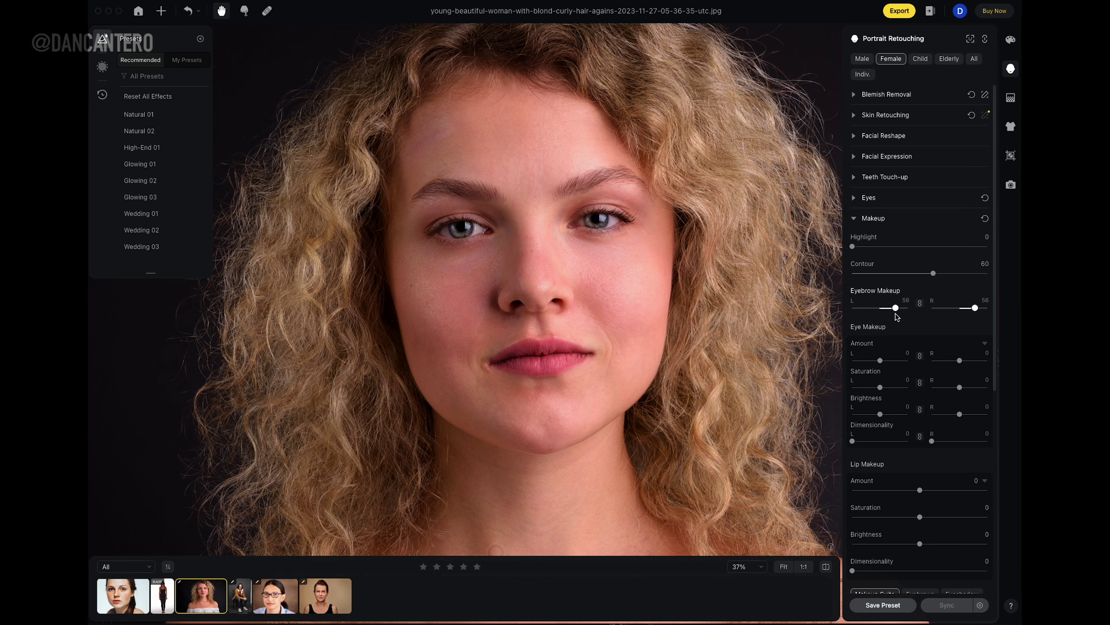
pyautogui.doubleClick(896, 309)
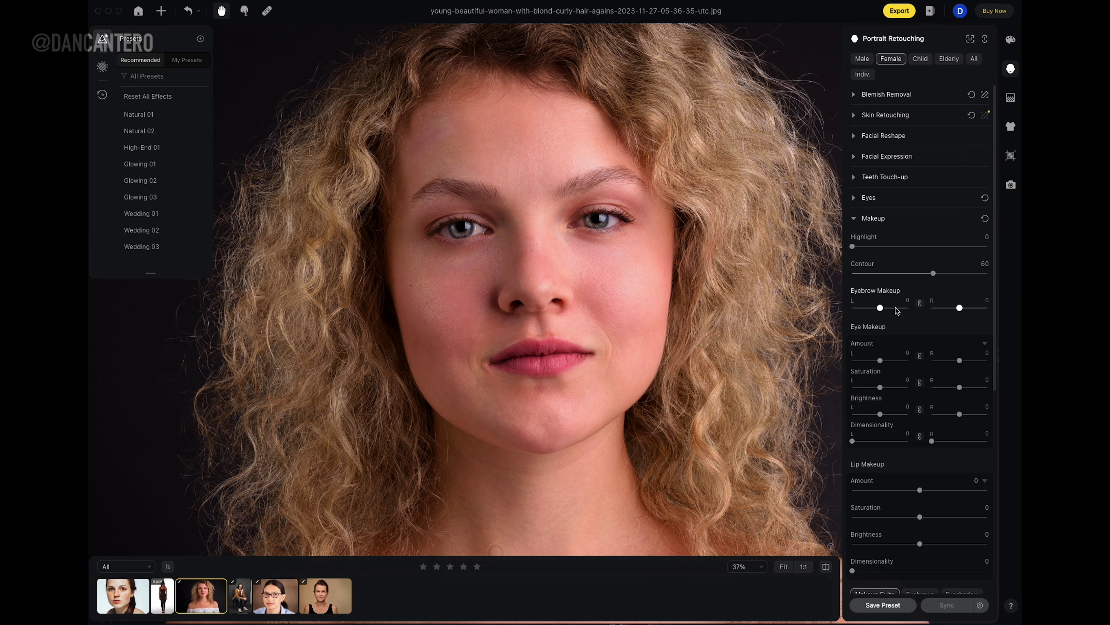
pyautogui.scroll(-2, 869, 339)
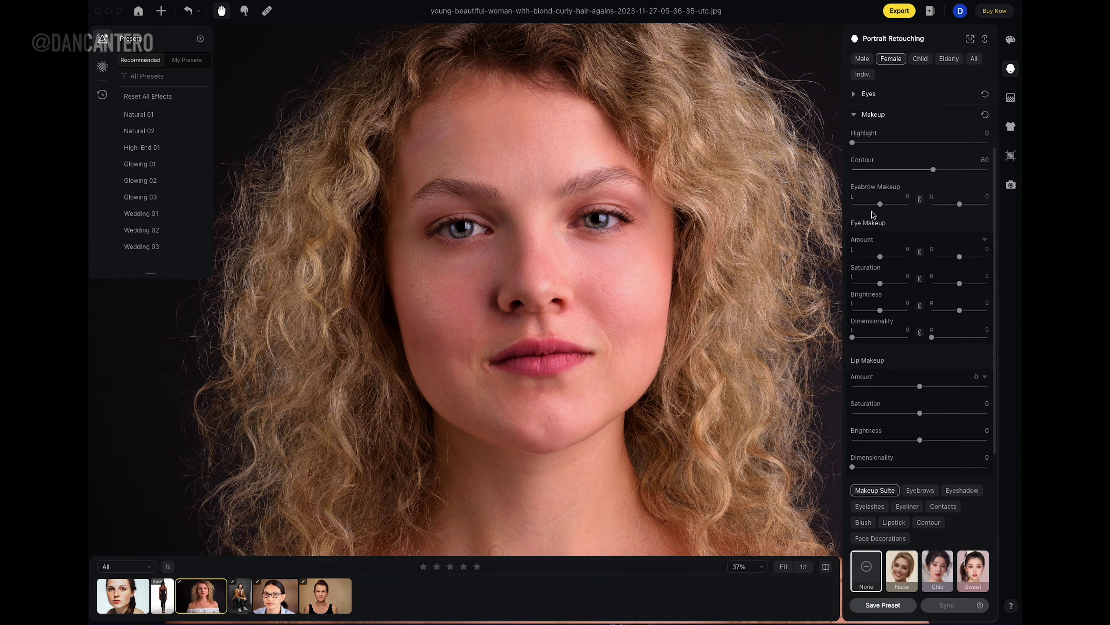
pyautogui.click(854, 117)
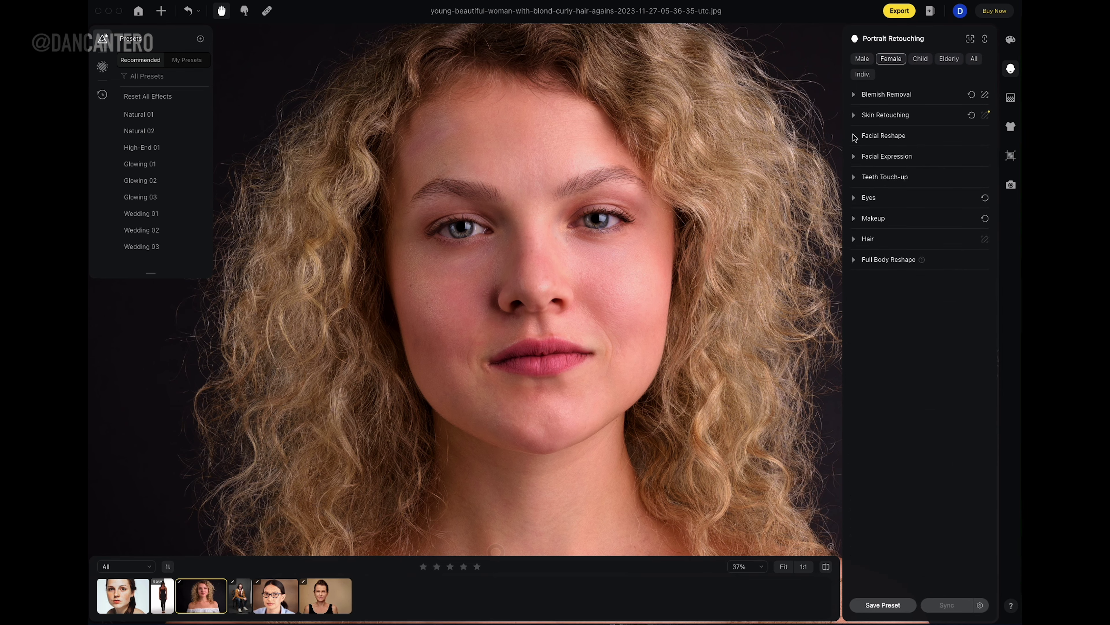
# Step: Try Remove Stray Hairs at 22 in the Hair adjustments and return it to 0
pyautogui.click(854, 239)
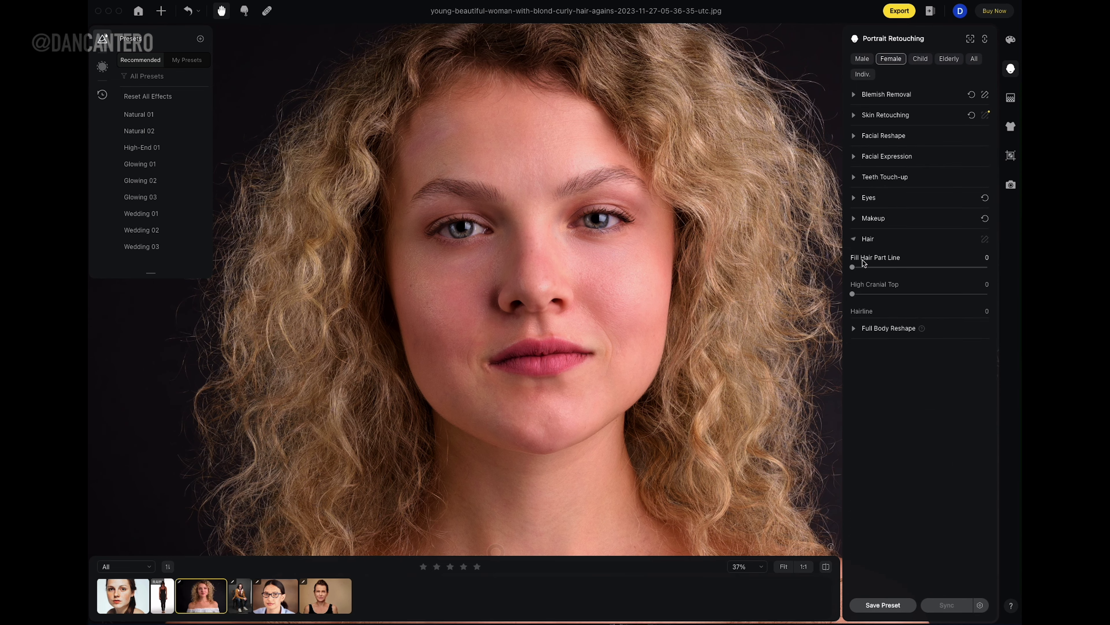
pyautogui.scroll(-3, 736, 234)
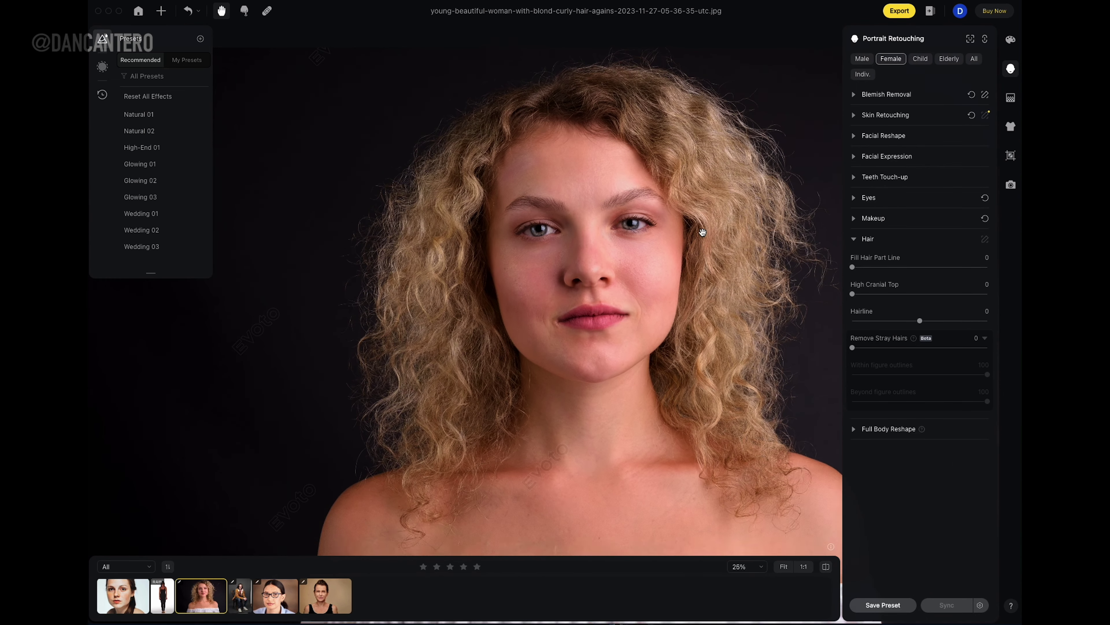
pyautogui.moveTo(657, 241); pyautogui.dragTo(612, 274)
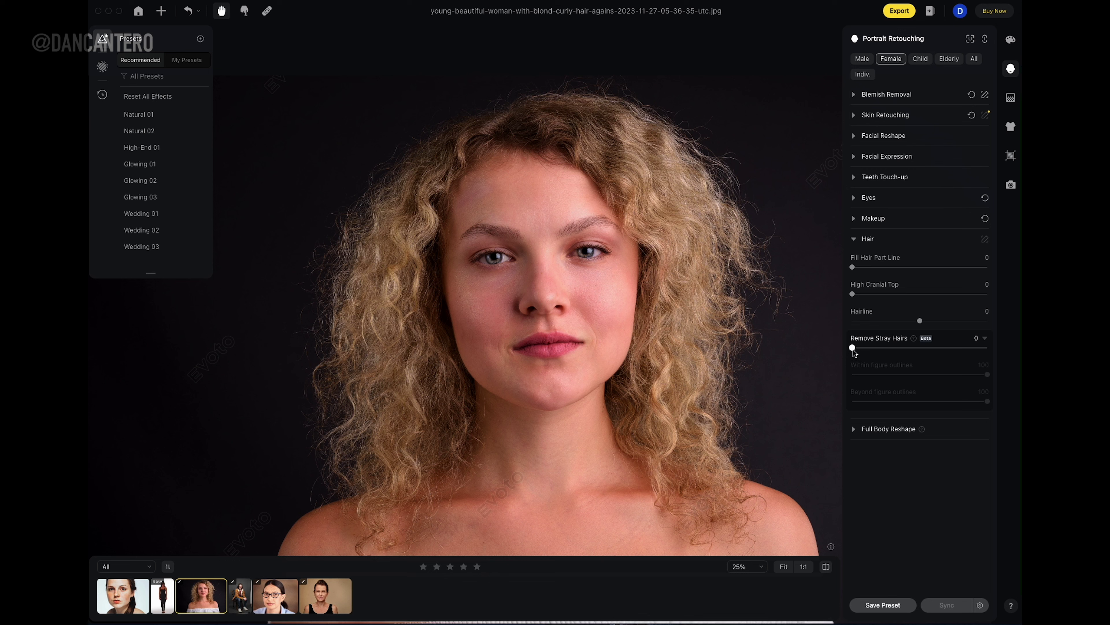
pyautogui.moveTo(854, 349); pyautogui.dragTo(883, 348)
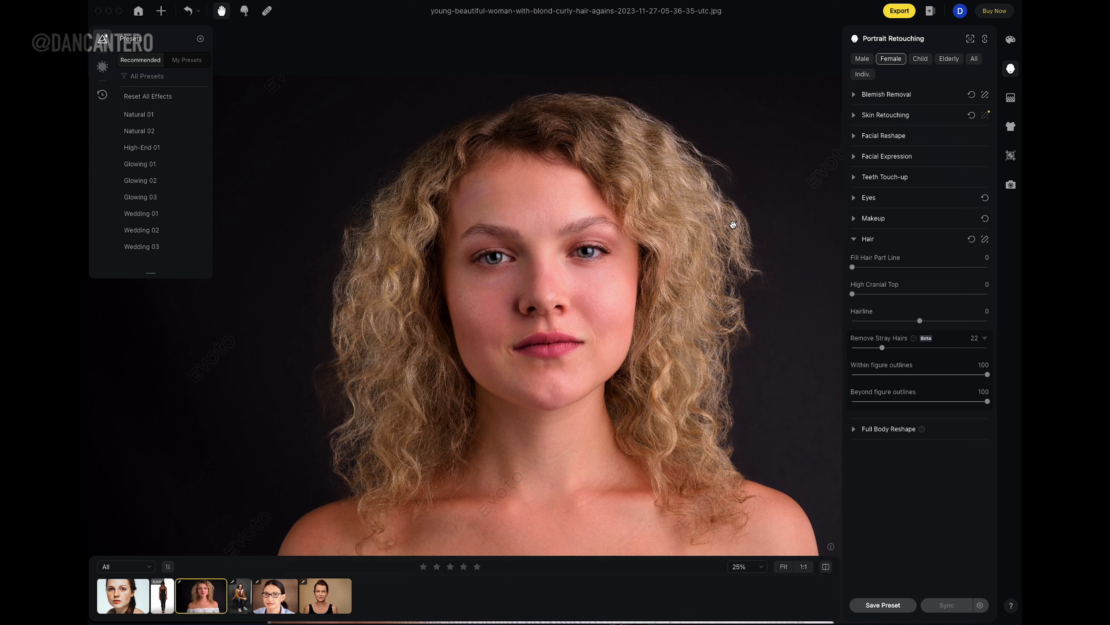
pyautogui.moveTo(883, 348); pyautogui.dragTo(853, 347)
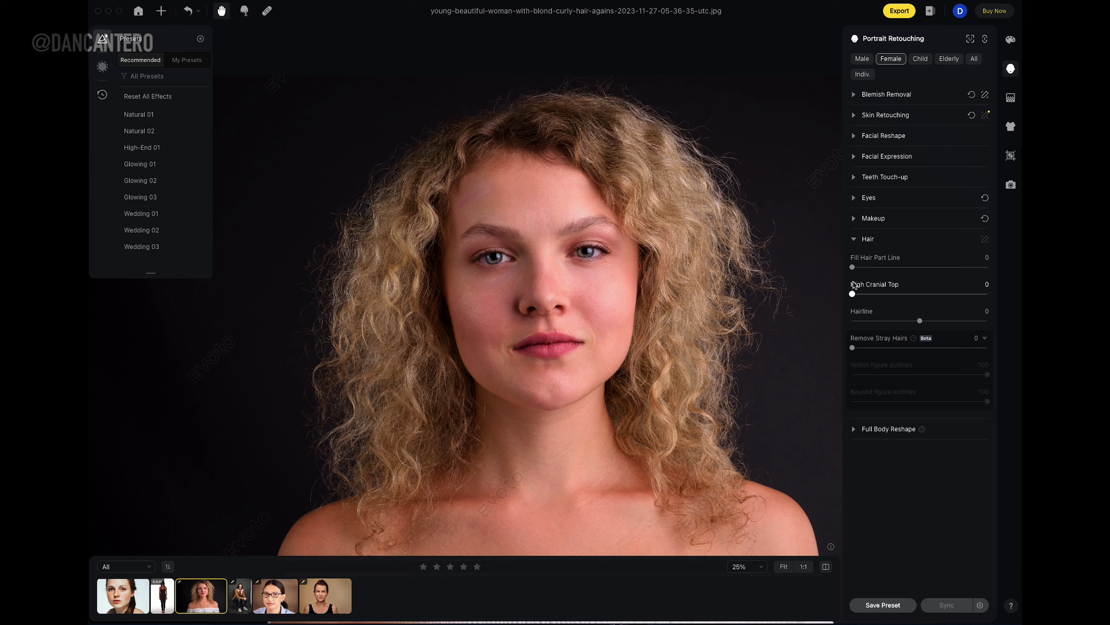
# Step: Leave the Hair adjustments and examine which Full Body Reshape options are available for this portrait
pyautogui.click(858, 239)
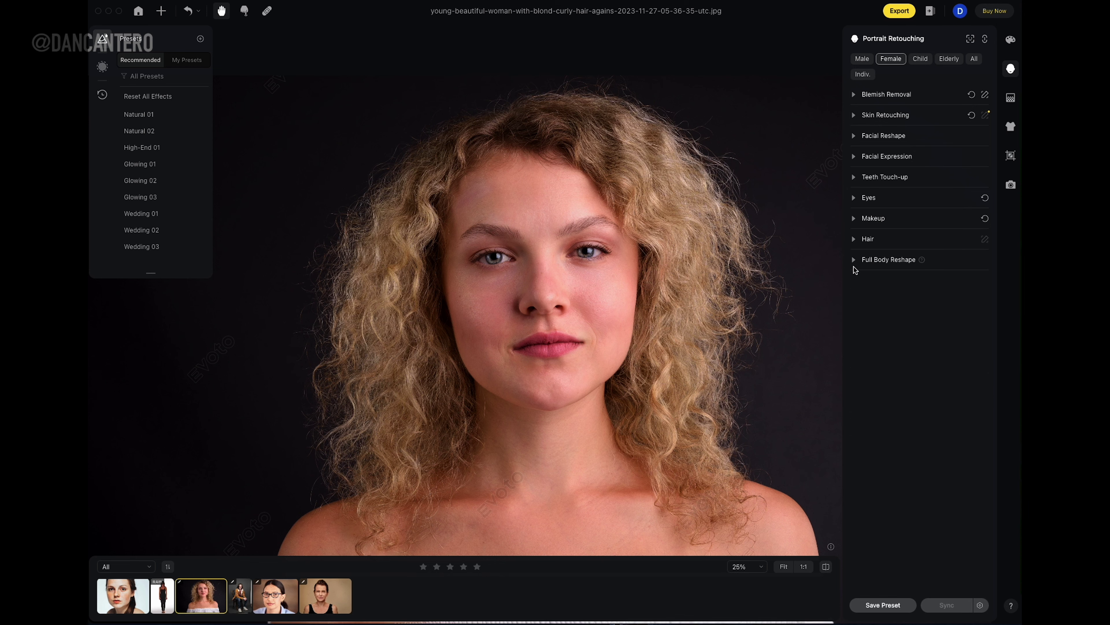
pyautogui.click(854, 261)
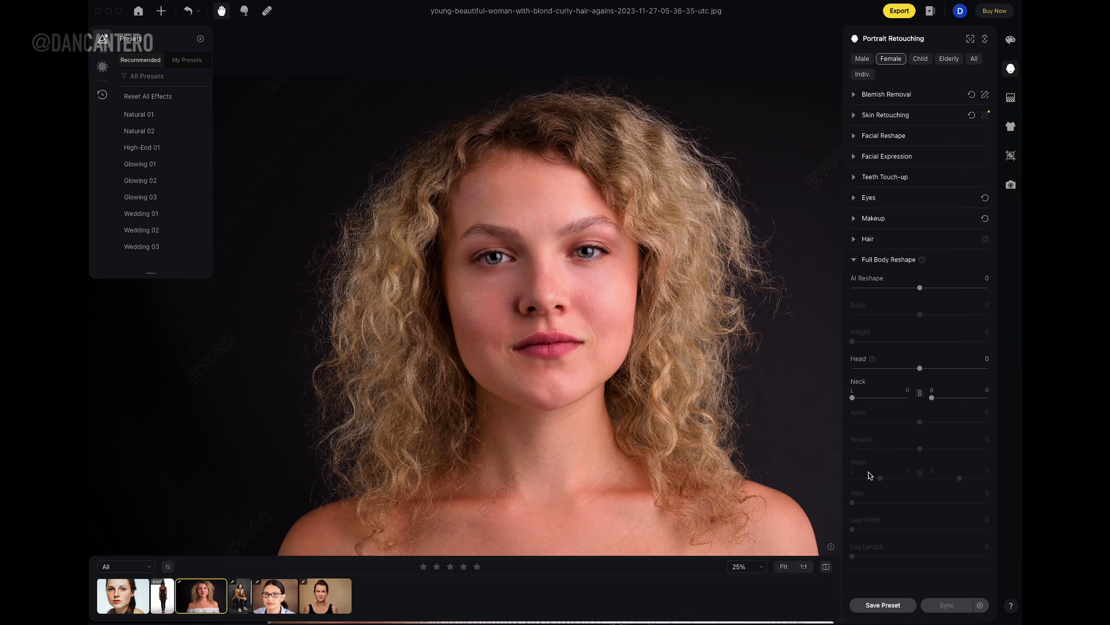
pyautogui.click(854, 261)
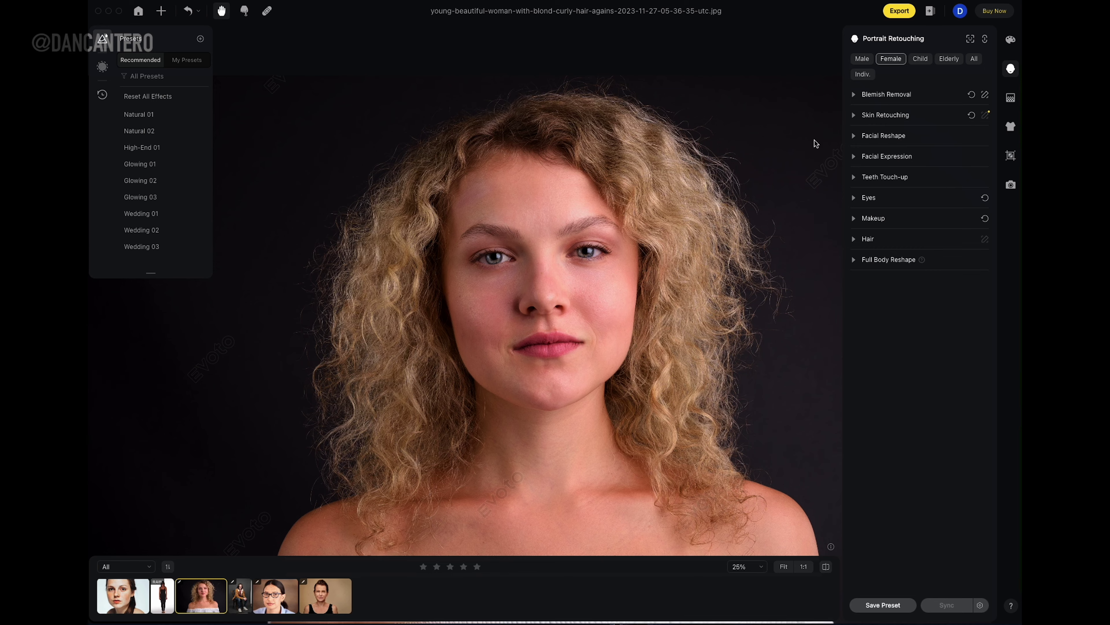
# Step: Try the Gray02, White, transparent and Fabric02 headshot backdrops, and apply the saved custom grey backdrop in Stretch Fill mode
pyautogui.scroll(-2, 715, 179)
pyautogui.moveTo(704, 226); pyautogui.dragTo(658, 216)
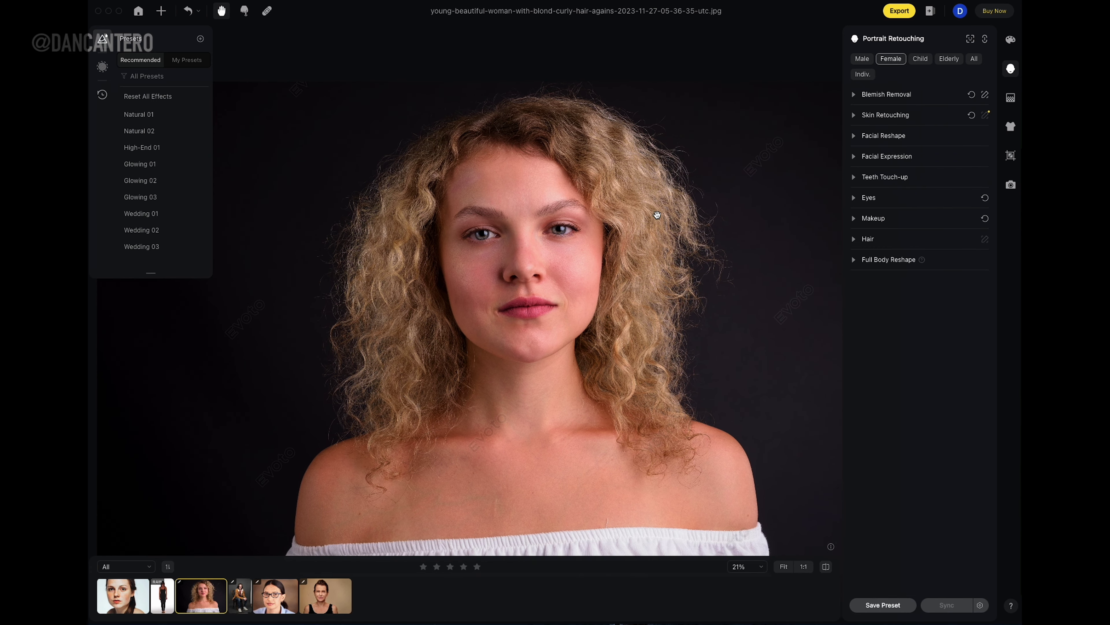
pyautogui.click(1011, 98)
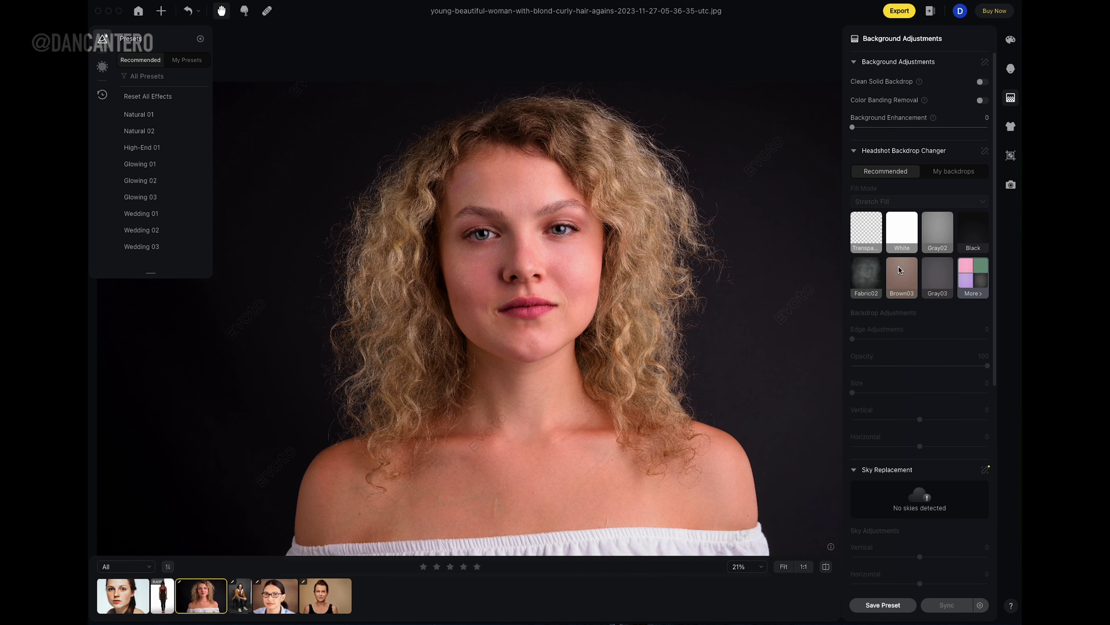
pyautogui.click(932, 233)
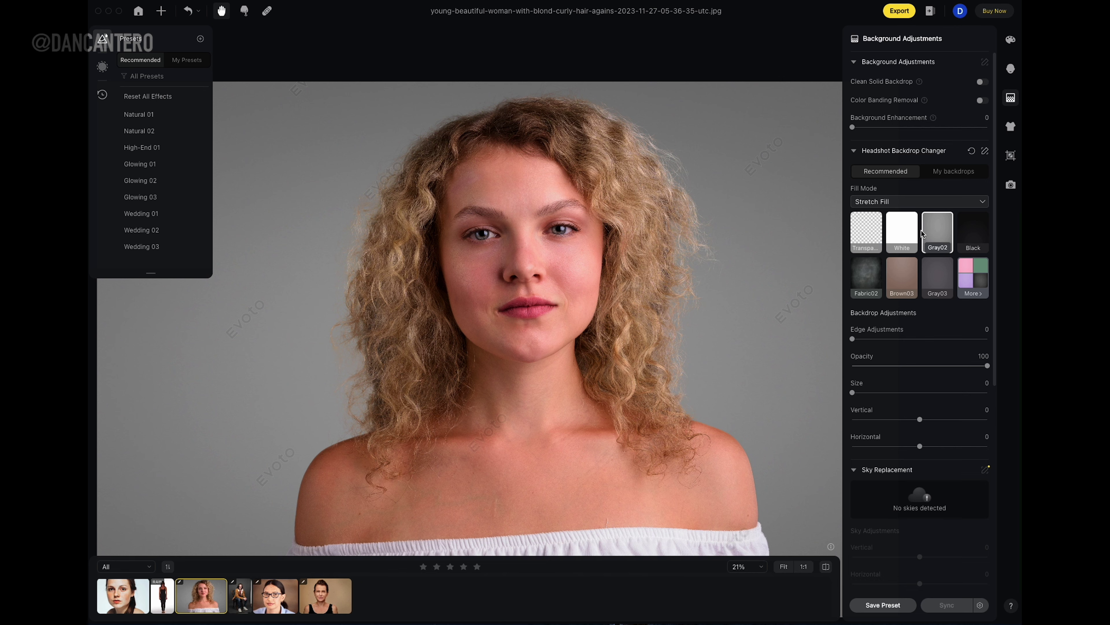
pyautogui.click(911, 232)
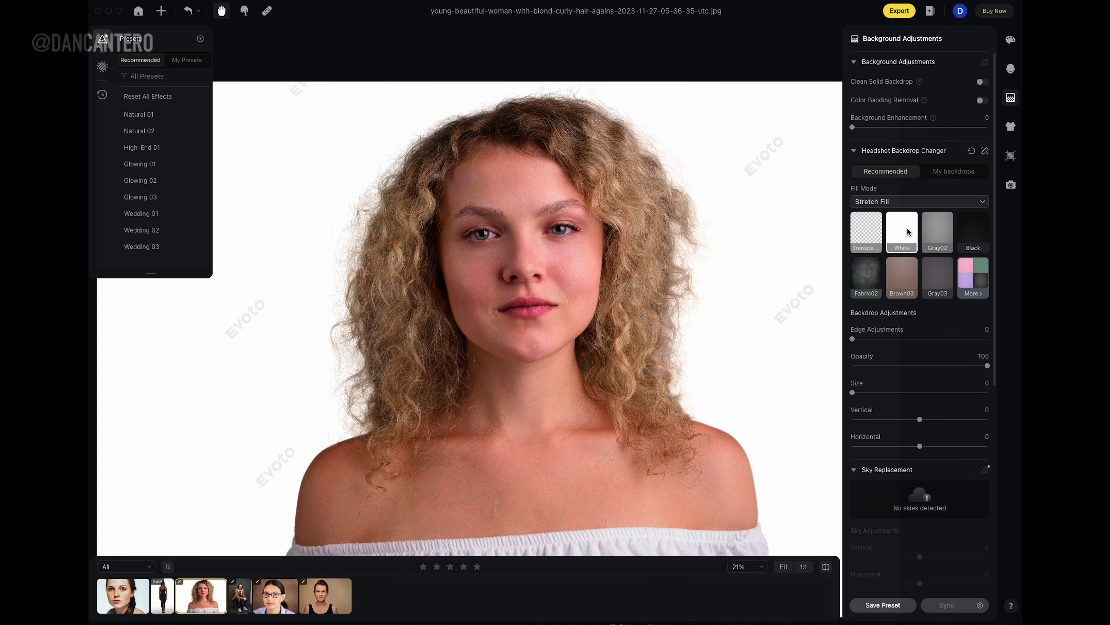
pyautogui.click(871, 237)
pyautogui.click(872, 282)
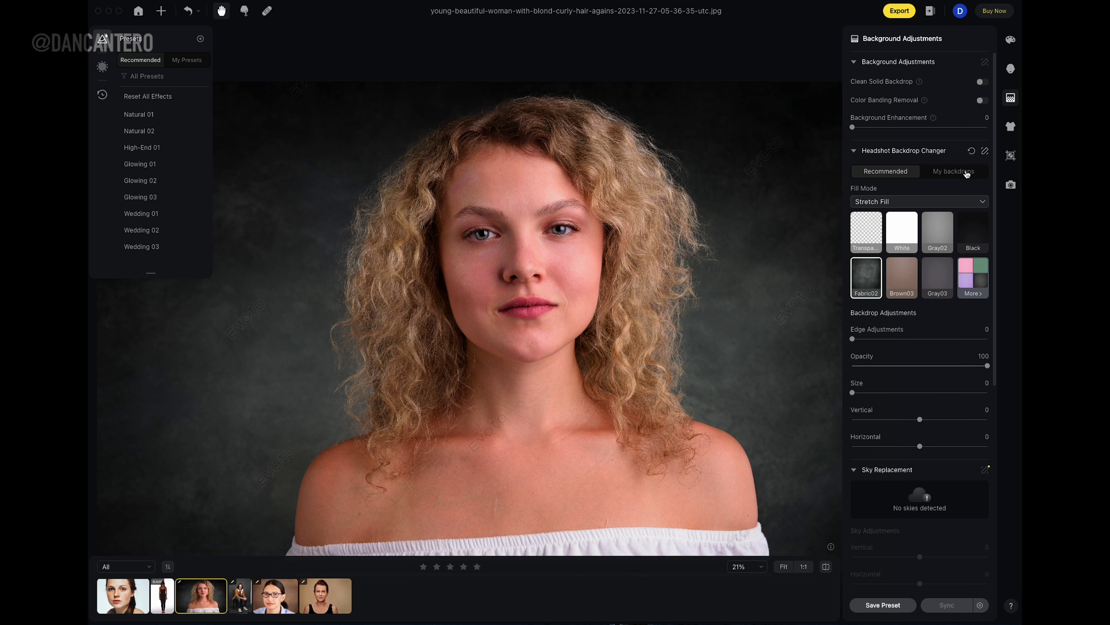
pyautogui.click(966, 174)
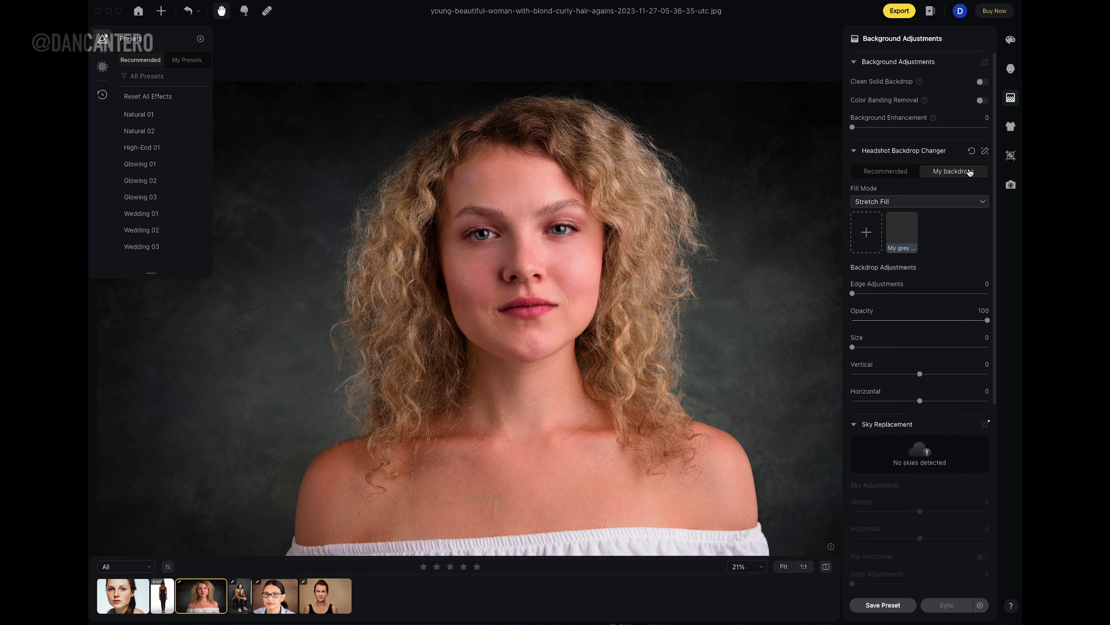
pyautogui.click(904, 235)
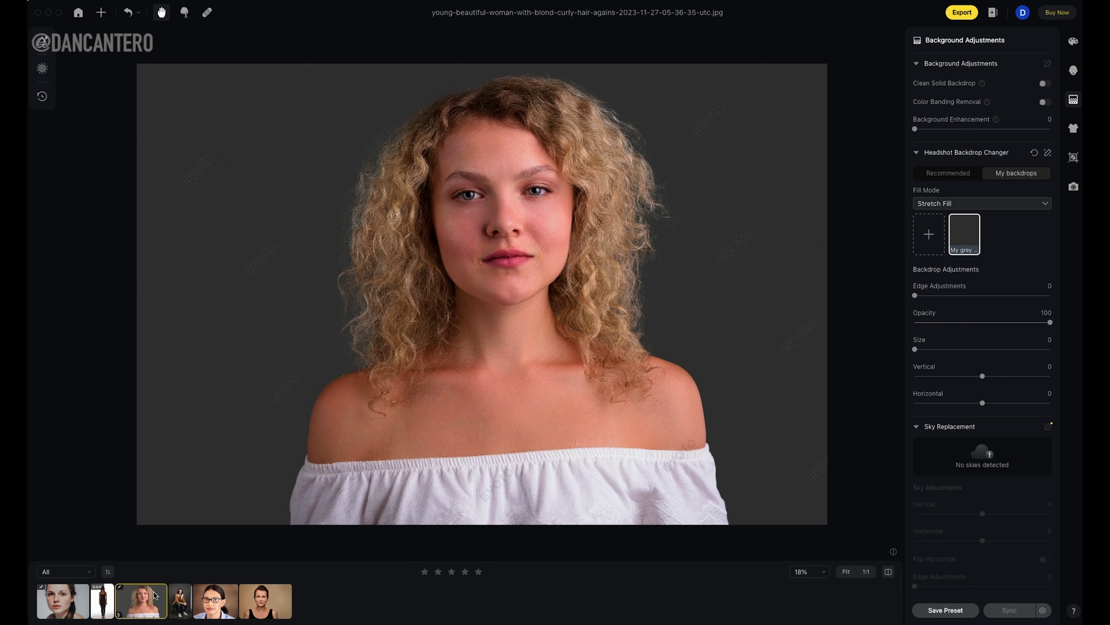
# Step: Open the seated man's photo and the standing woman's photo in turn, and examine the backdrop and floor around their feet
pyautogui.click(179, 601)
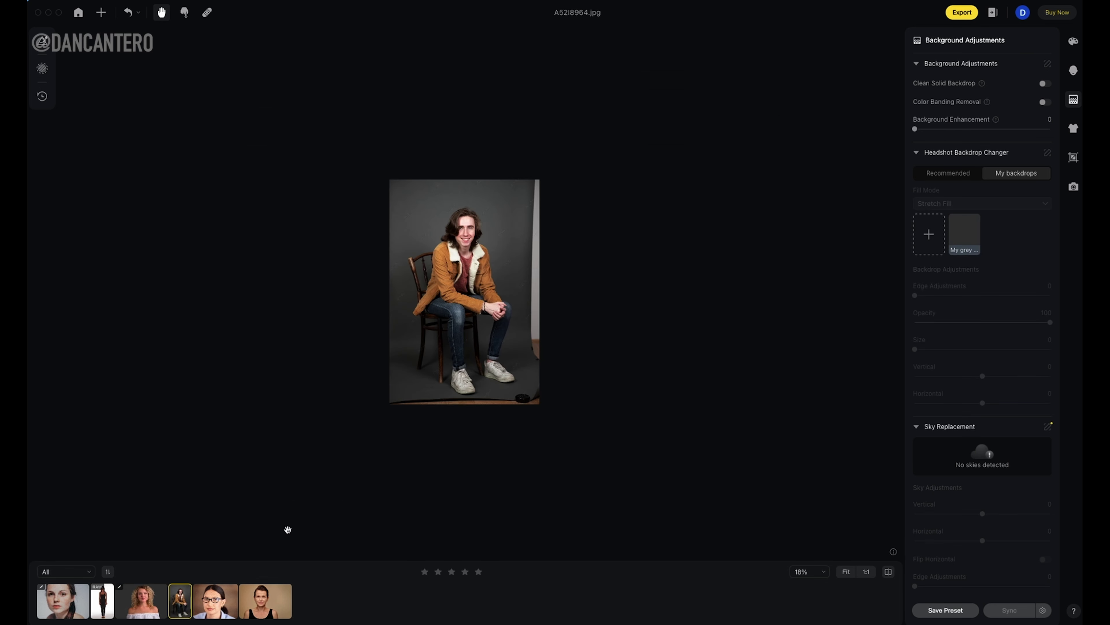
pyautogui.scroll(8, 452, 380)
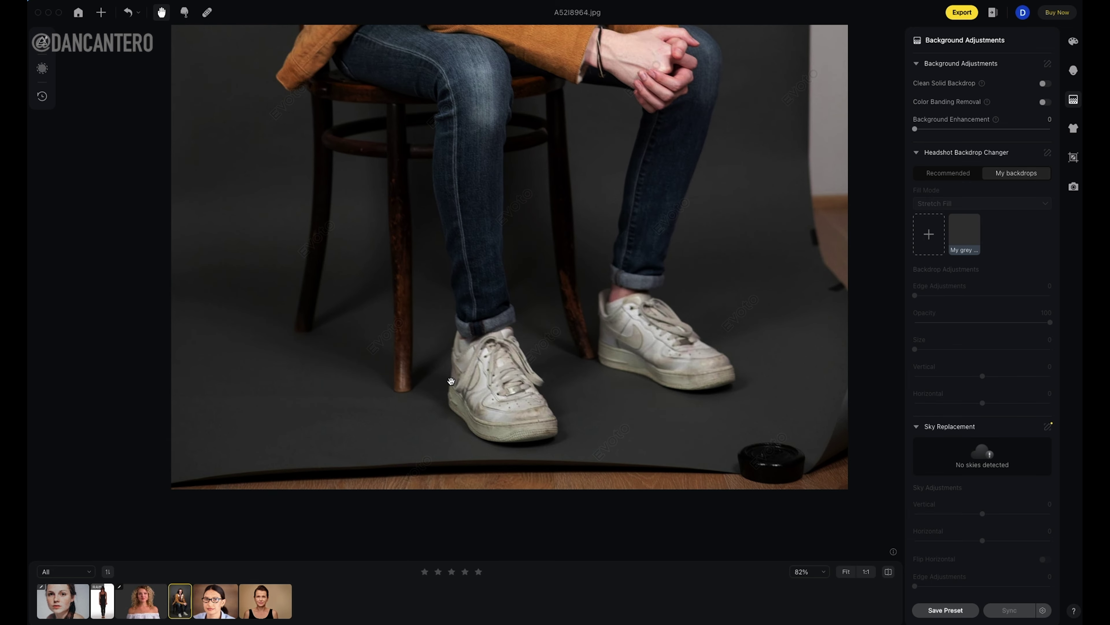
pyautogui.scroll(1, 535, 368)
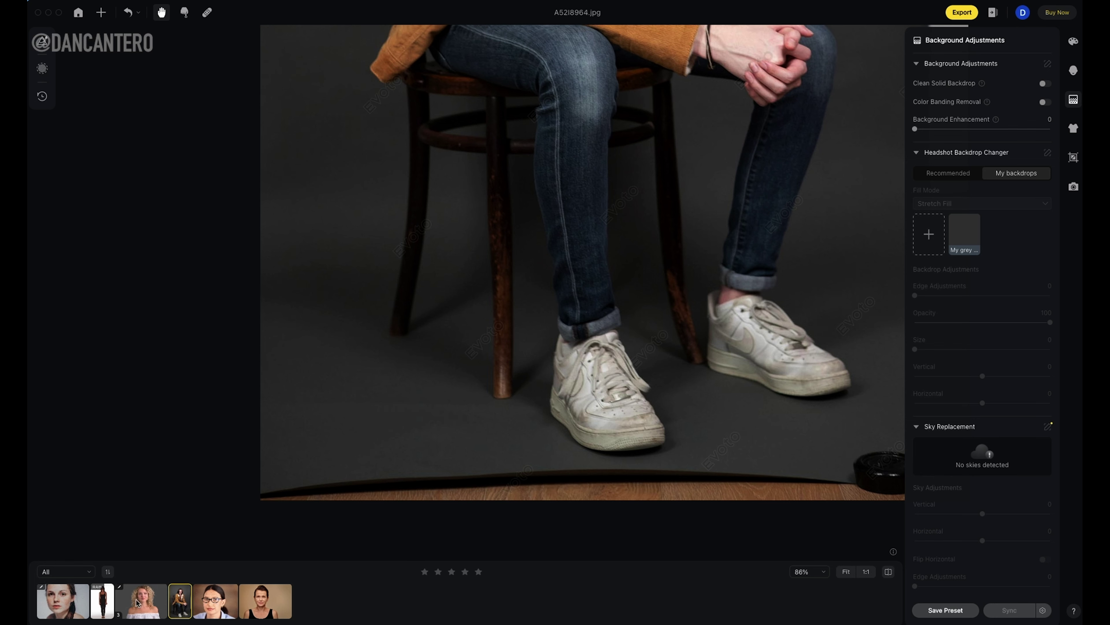
pyautogui.click(97, 604)
pyautogui.moveTo(397, 414); pyautogui.dragTo(404, 168)
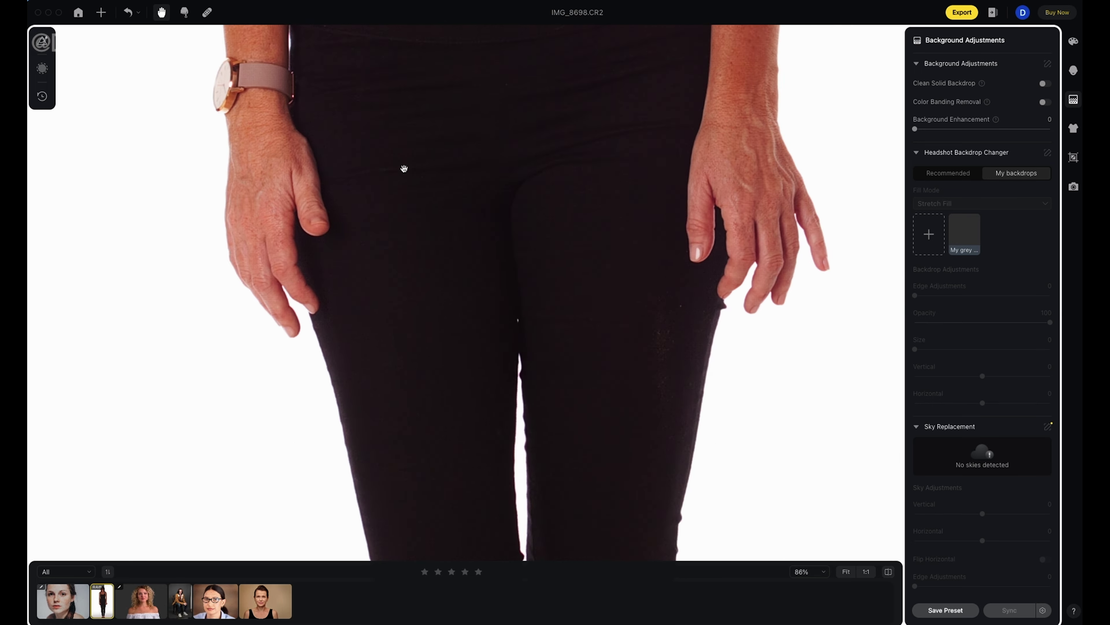
pyautogui.moveTo(352, 519); pyautogui.dragTo(371, 193)
pyautogui.scroll(-10, 370, 193)
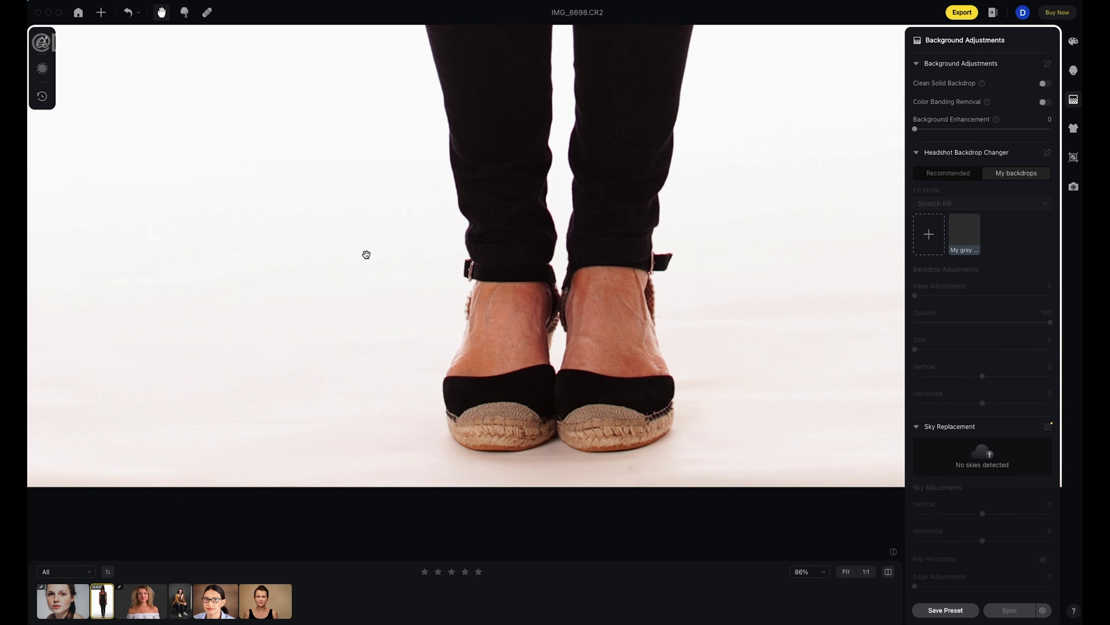
pyautogui.scroll(-5, 370, 285)
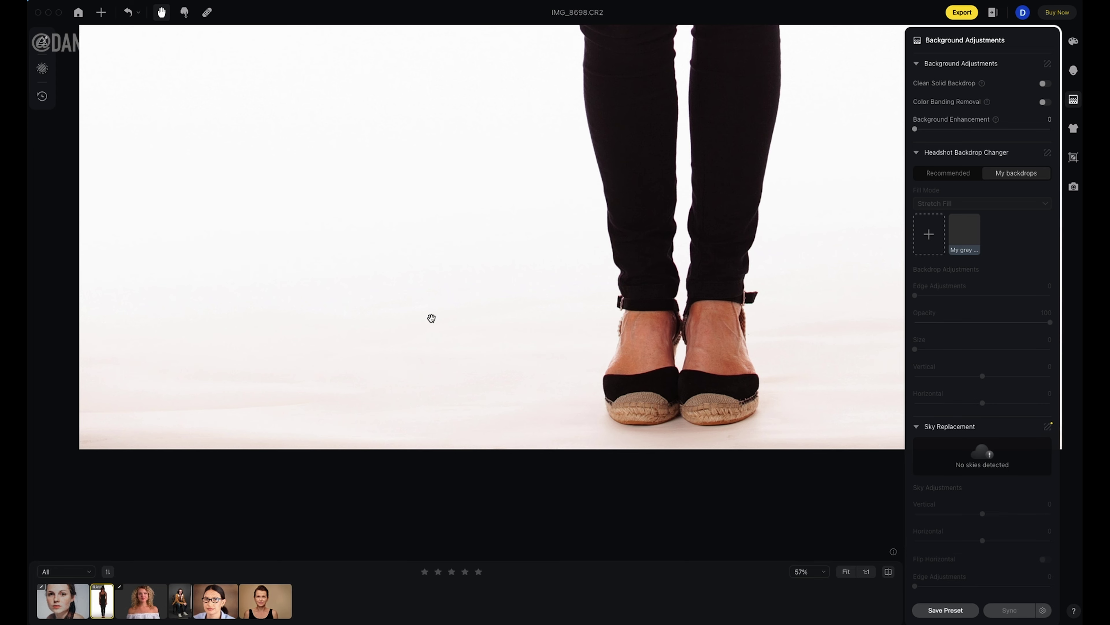
pyautogui.moveTo(464, 298); pyautogui.dragTo(254, 306)
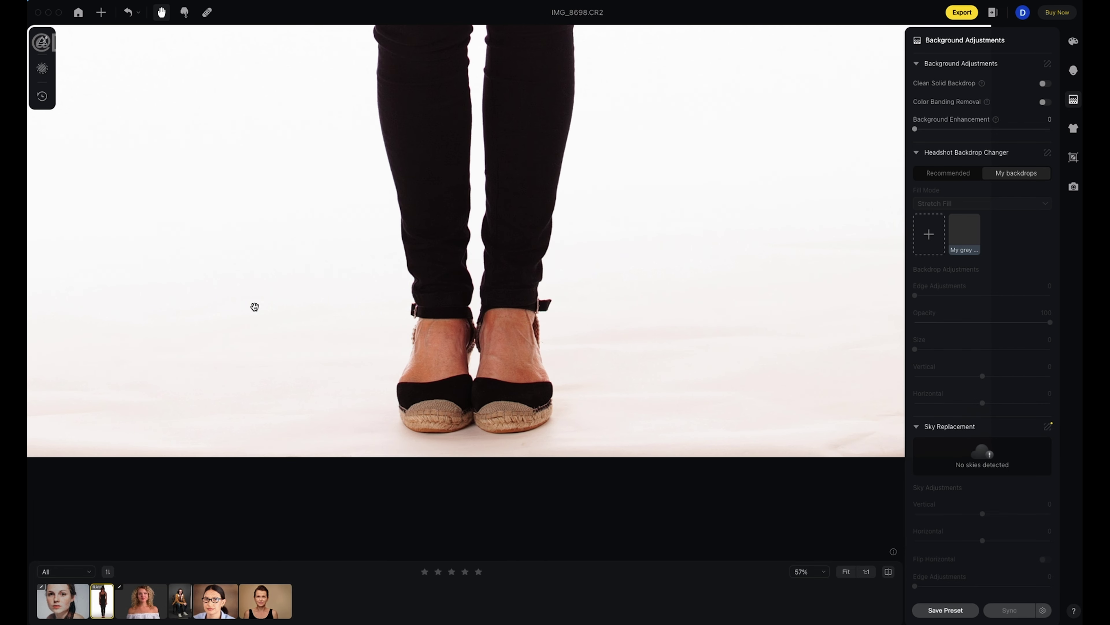
pyautogui.scroll(-3, 254, 307)
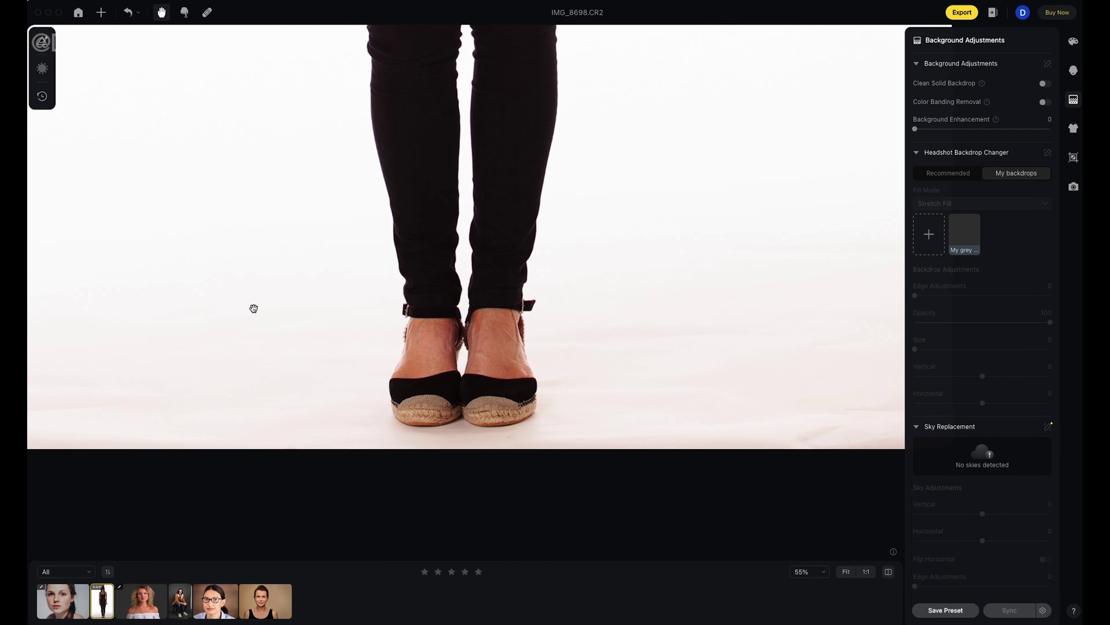
pyautogui.scroll(1, 312, 305)
pyautogui.moveTo(365, 349); pyautogui.dragTo(379, 357)
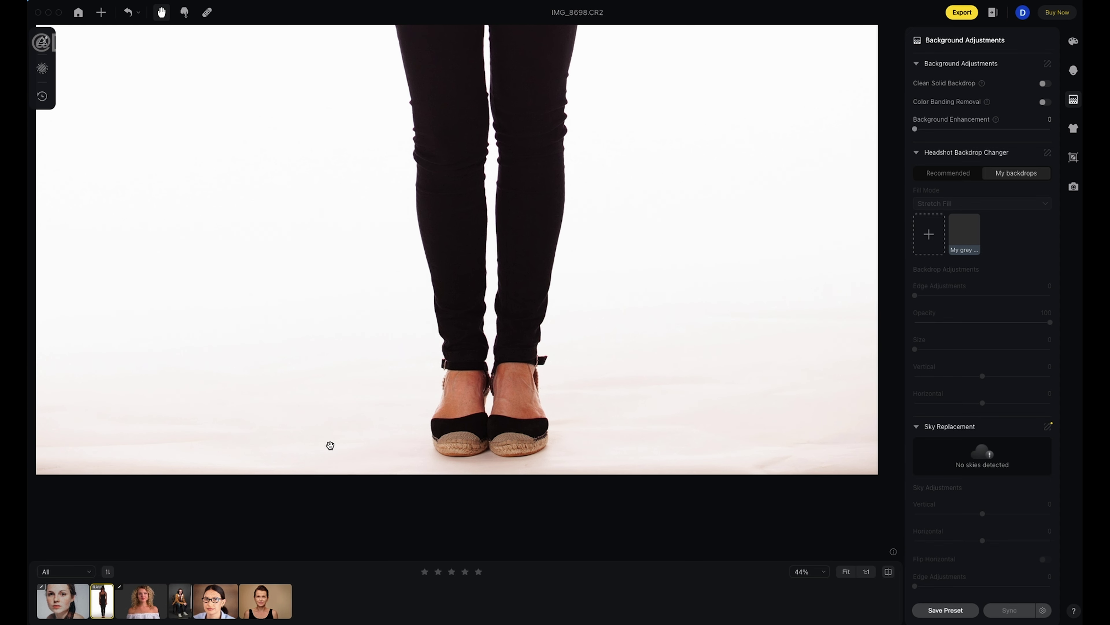
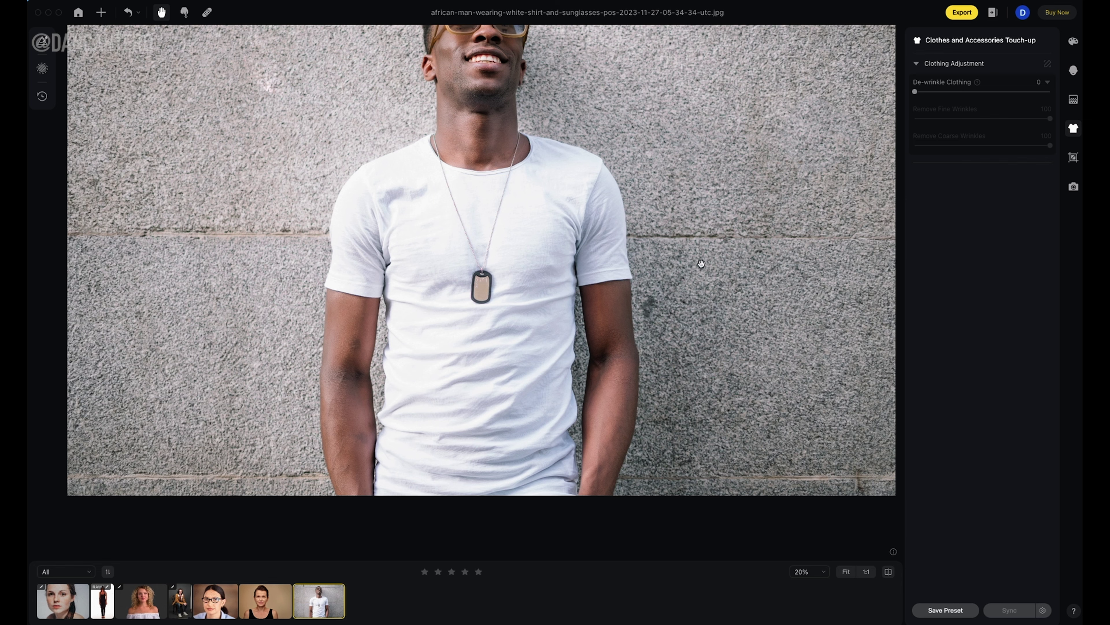
# Step: Try De-wrinkle Clothing at 100 on the man's white T-shirt and reduce it to 57
pyautogui.scroll(5, 538, 302)
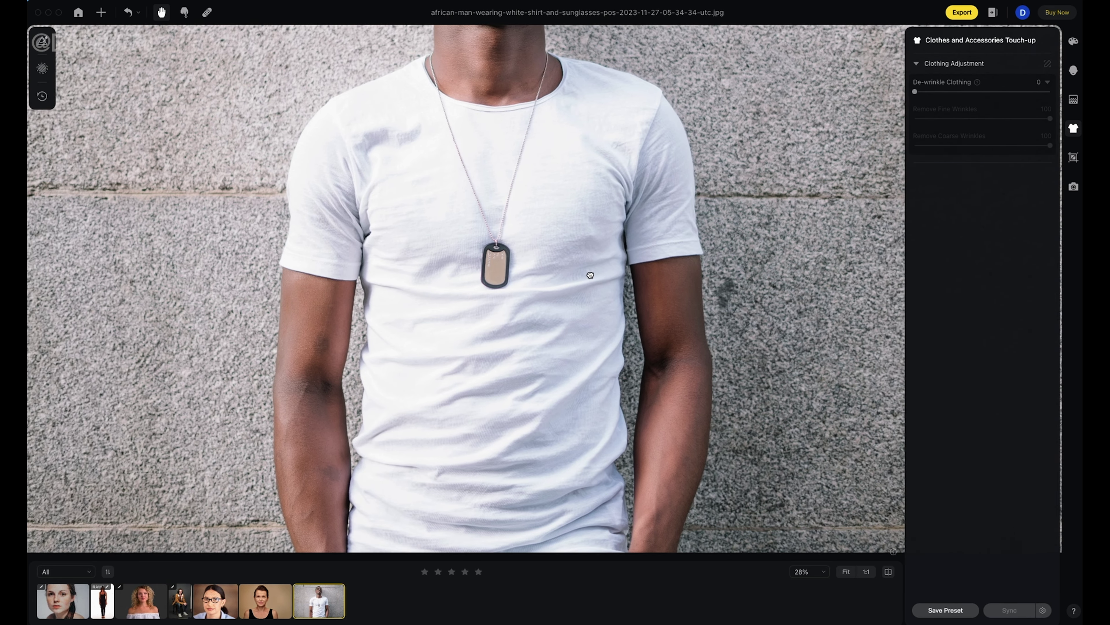
pyautogui.moveTo(590, 275); pyautogui.dragTo(597, 267)
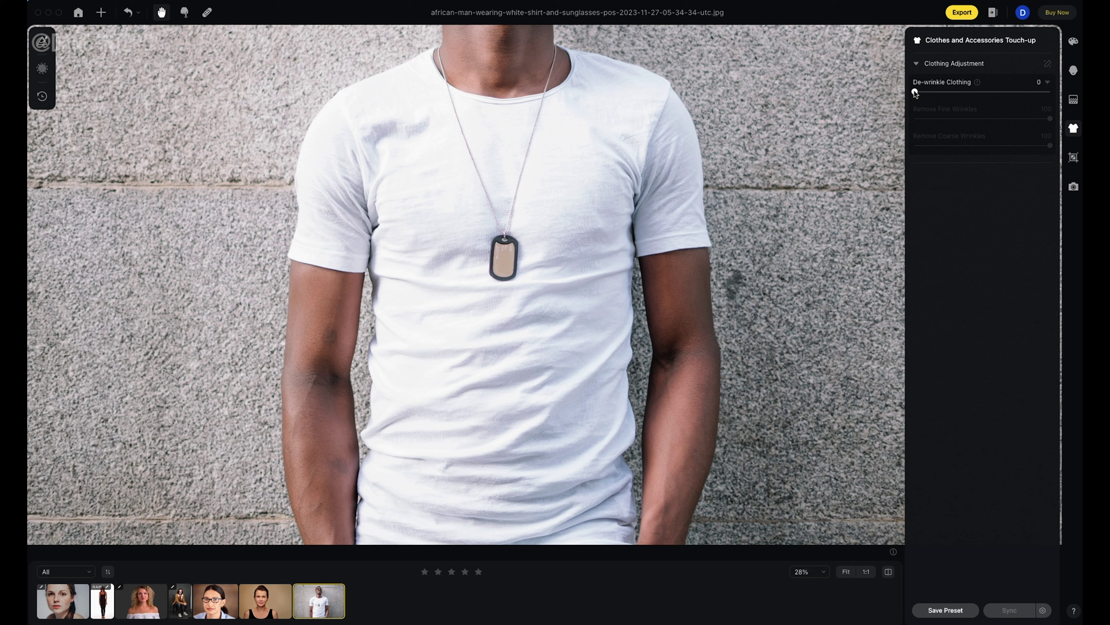
pyautogui.moveTo(915, 93); pyautogui.dragTo(1064, 97)
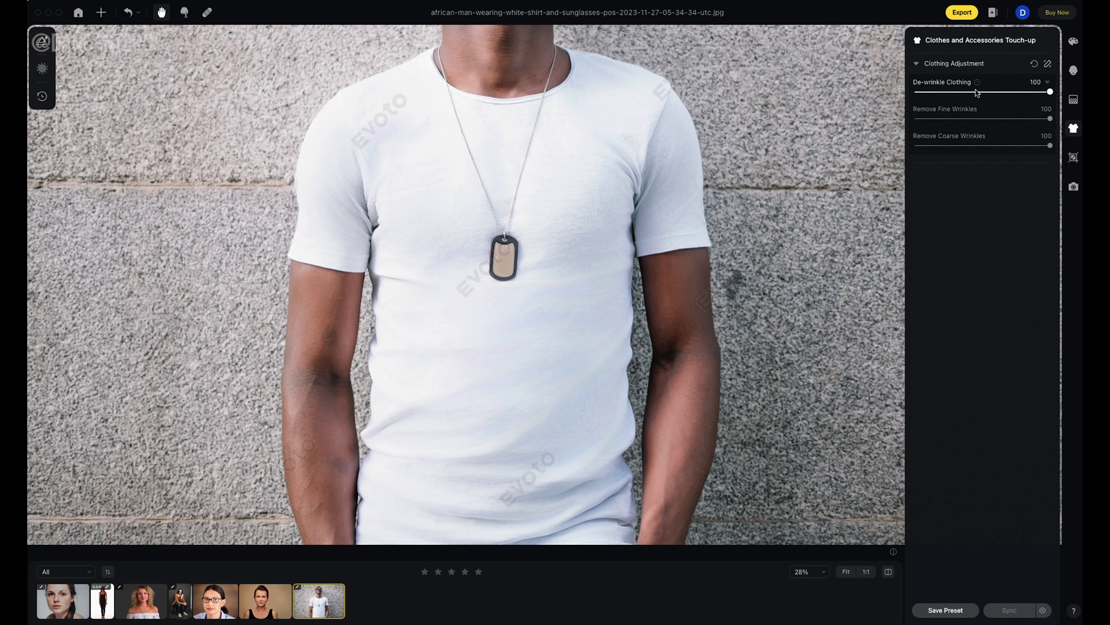
pyautogui.moveTo(1049, 92); pyautogui.dragTo(997, 92)
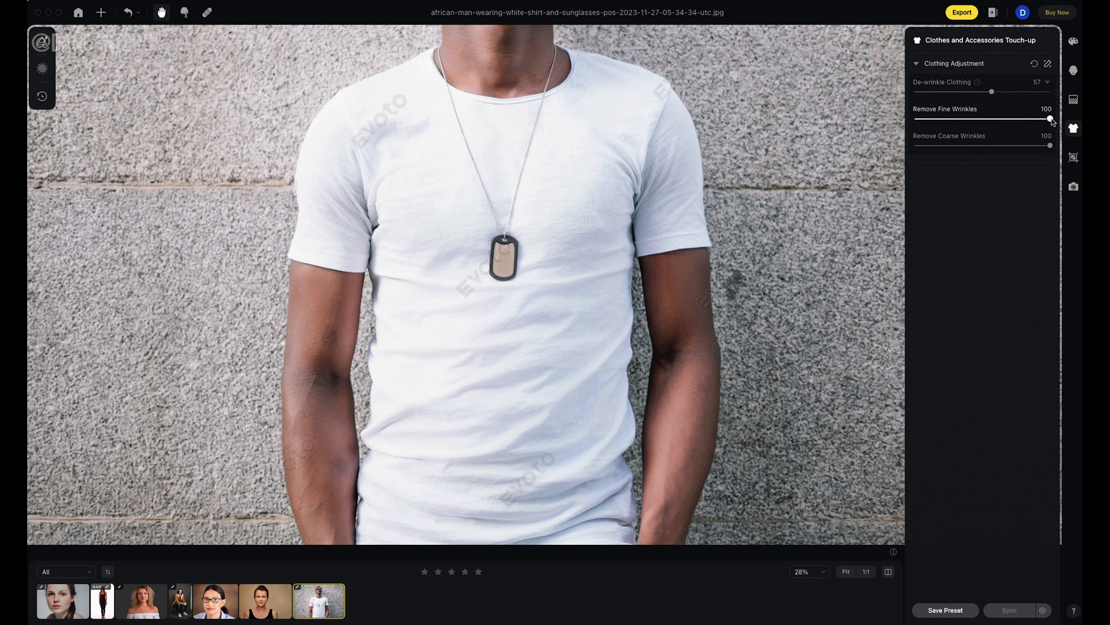
# Step: Refine the T-shirt smoothing to De-wrinkle Clothing 60, Remove Fine Wrinkles 100 and Remove Coarse Wrinkles 89, and compare it with the unedited photo
pyautogui.moveTo(1052, 120); pyautogui.dragTo(904, 119)
pyautogui.moveTo(915, 118); pyautogui.dragTo(1051, 119)
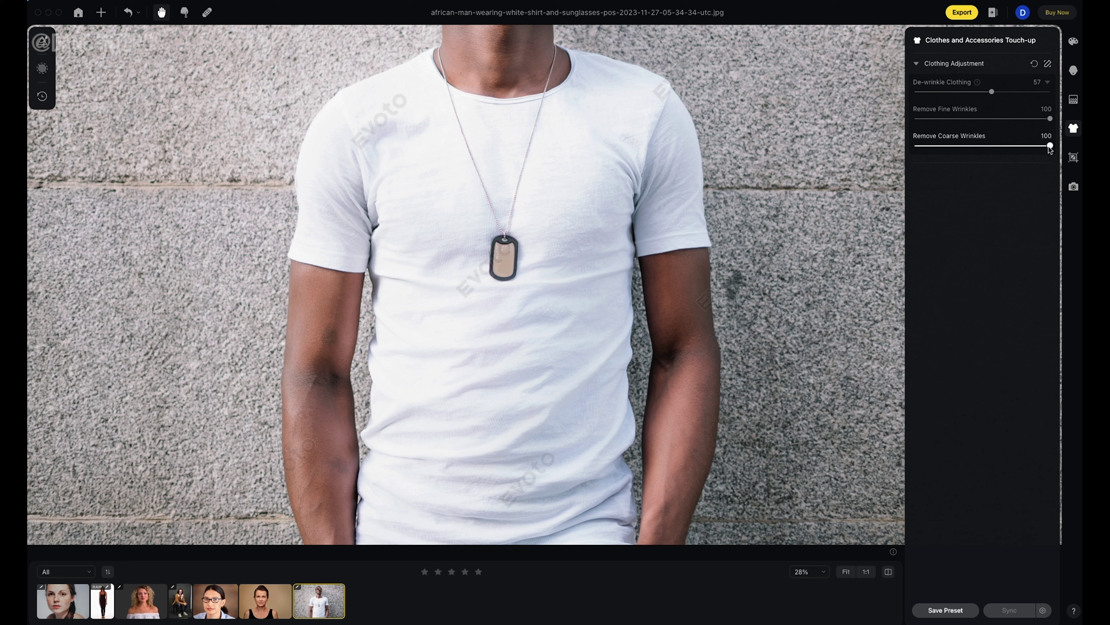
pyautogui.moveTo(1049, 146); pyautogui.dragTo(1022, 146)
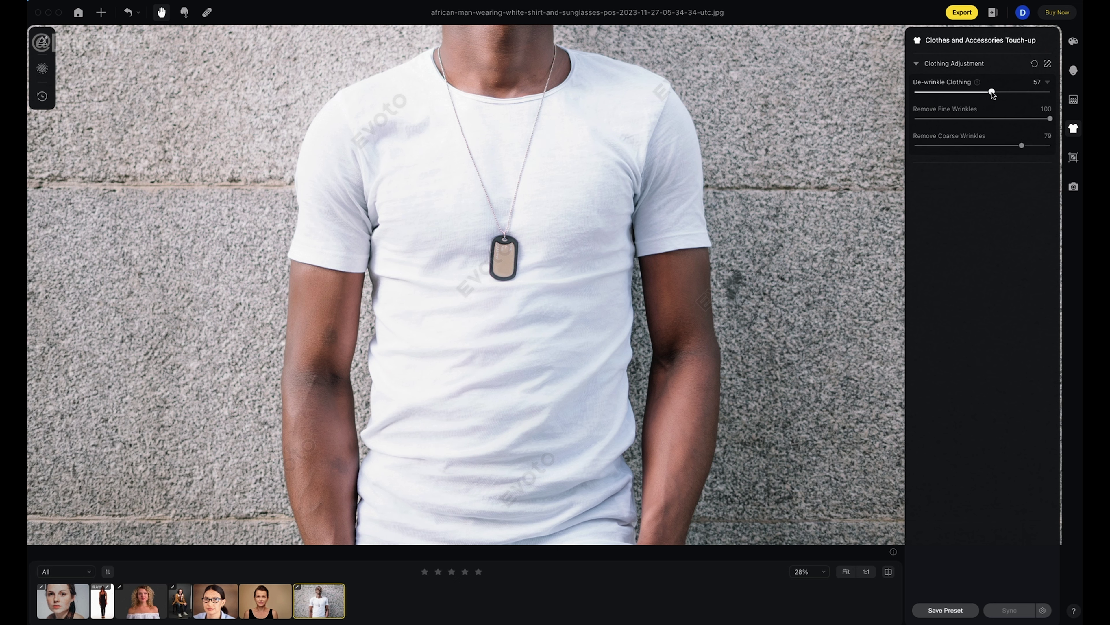
pyautogui.moveTo(992, 91); pyautogui.dragTo(996, 91)
pyautogui.moveTo(1022, 146); pyautogui.dragTo(1035, 145)
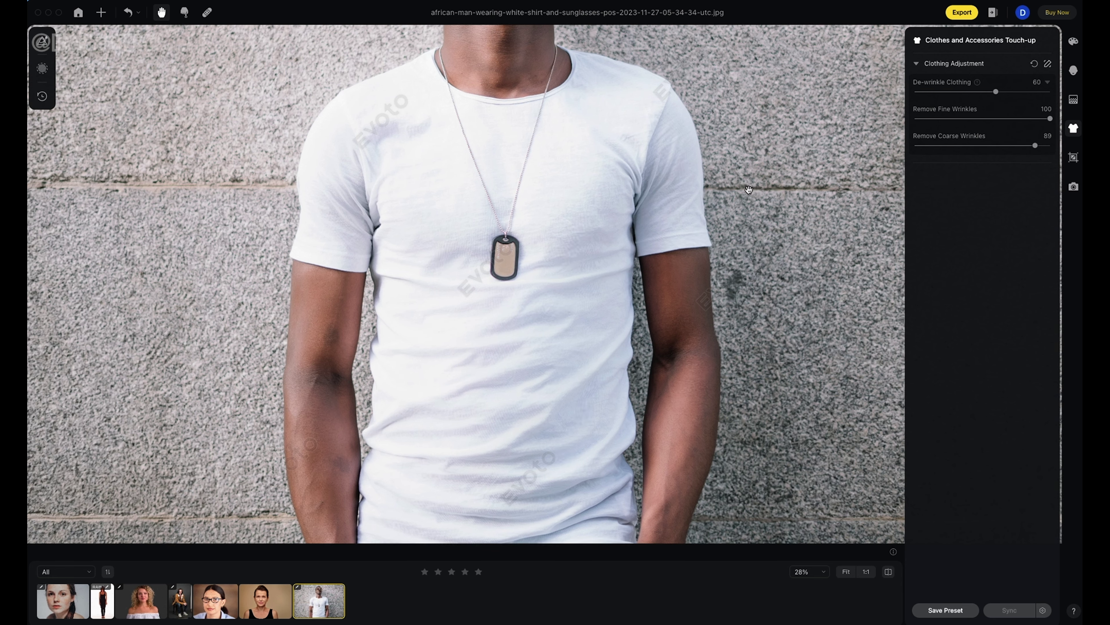
pyautogui.scroll(-5, 748, 190)
pyautogui.scroll(-1, 749, 257)
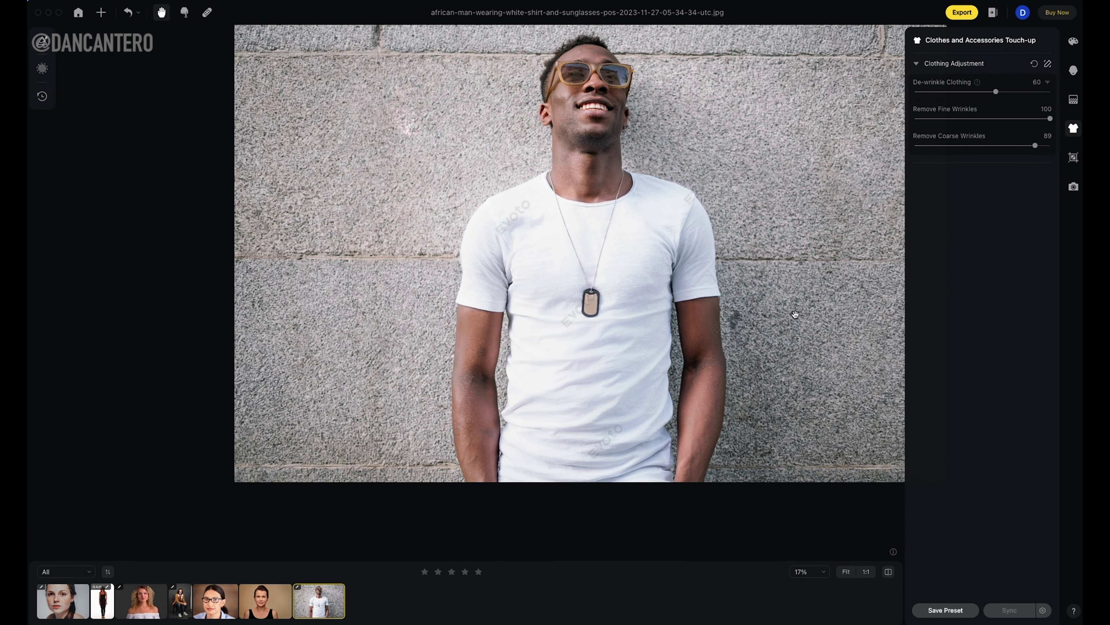
pyautogui.click(889, 574)
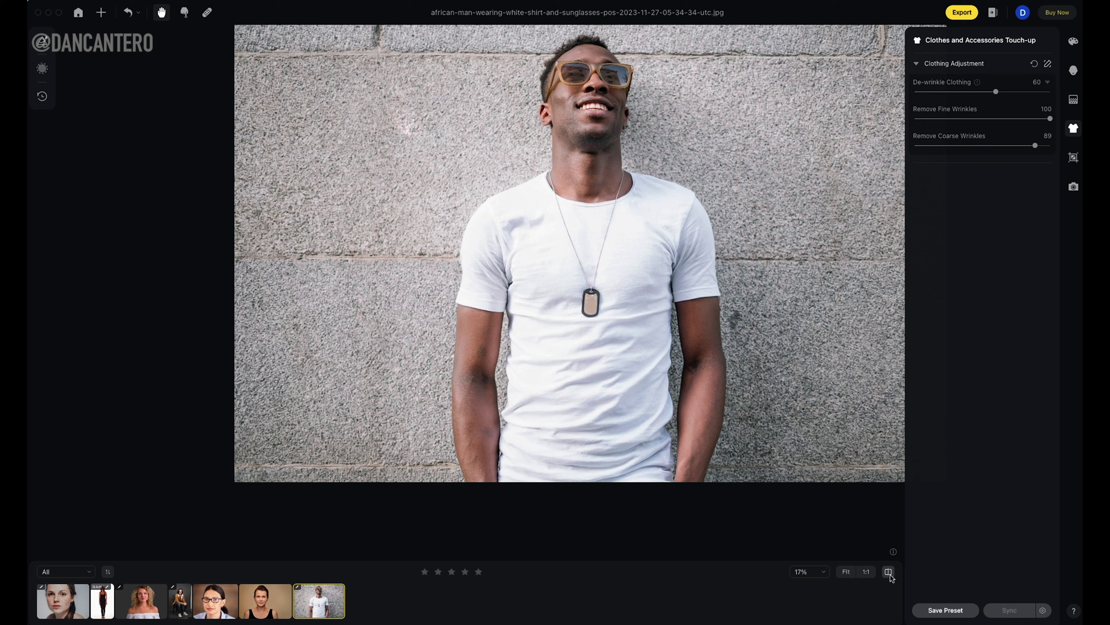
pyautogui.click(889, 573)
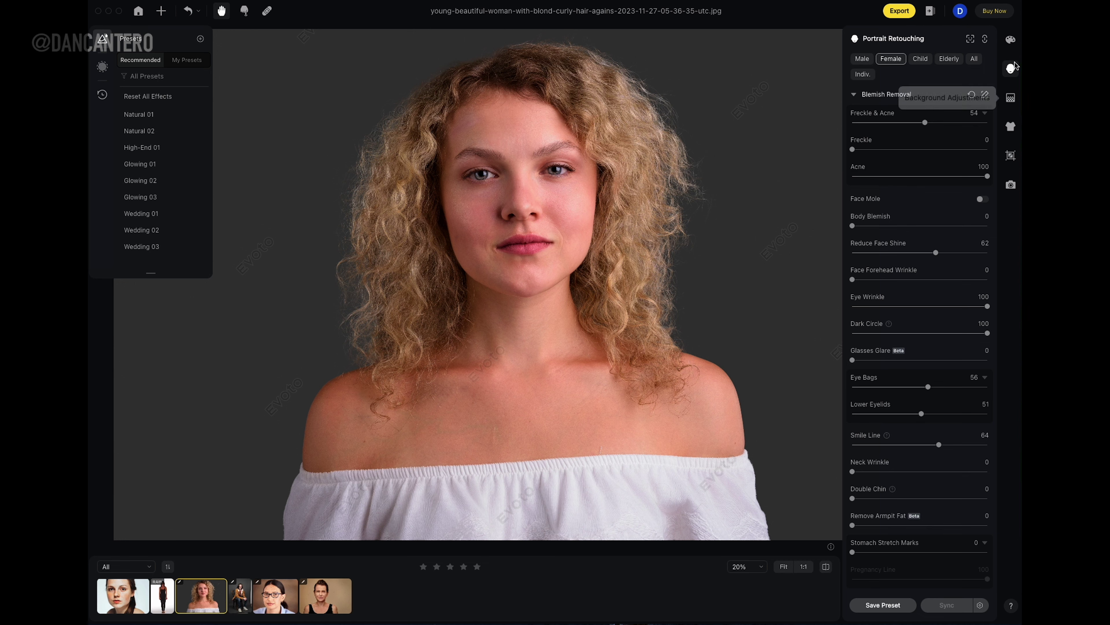
# Step: Look over the crop ratios and rotation options for the curly-haired woman's portrait, returning any angle change to 0 before leaving Crop
pyautogui.click(1010, 127)
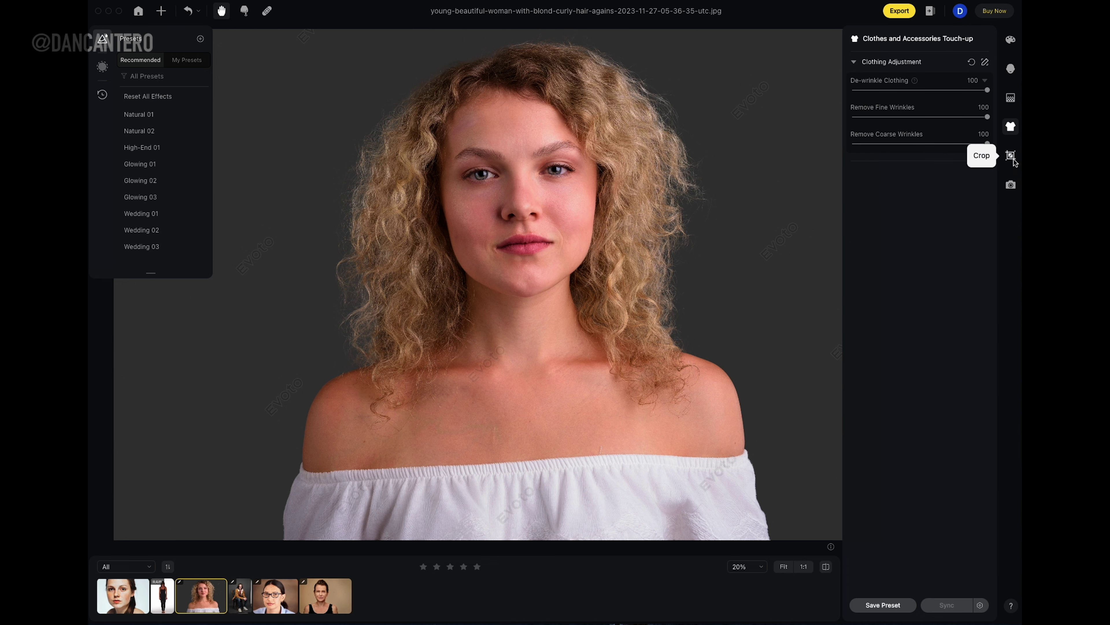
pyautogui.click(1011, 156)
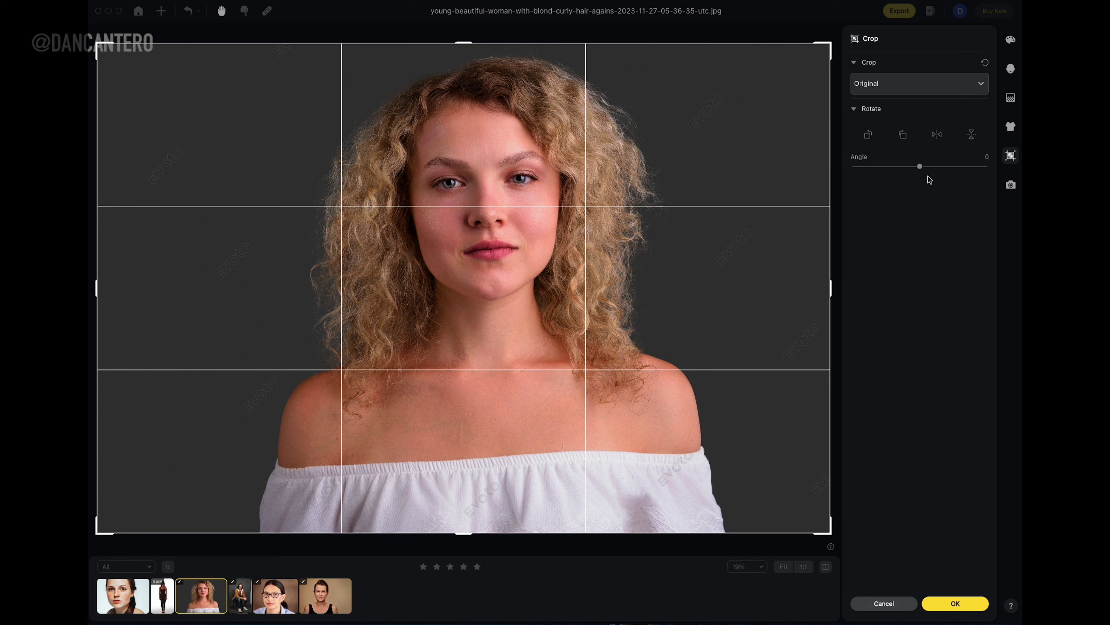
pyautogui.click(982, 85)
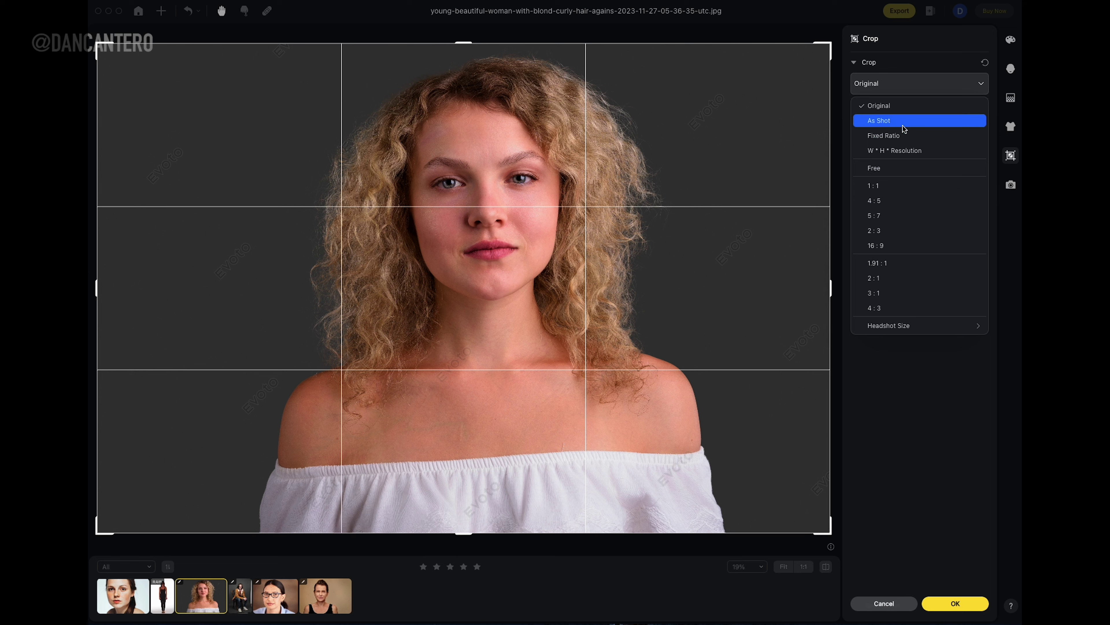
pyautogui.click(910, 67)
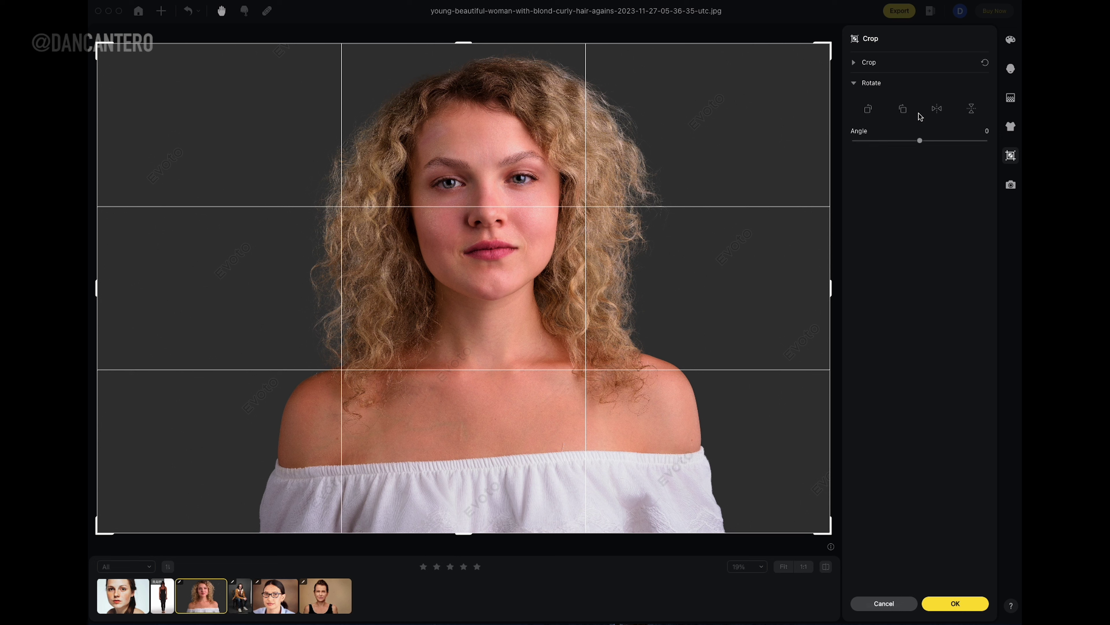
pyautogui.moveTo(920, 140); pyautogui.dragTo(918, 141)
pyautogui.doubleClick(919, 141)
pyautogui.click(924, 602)
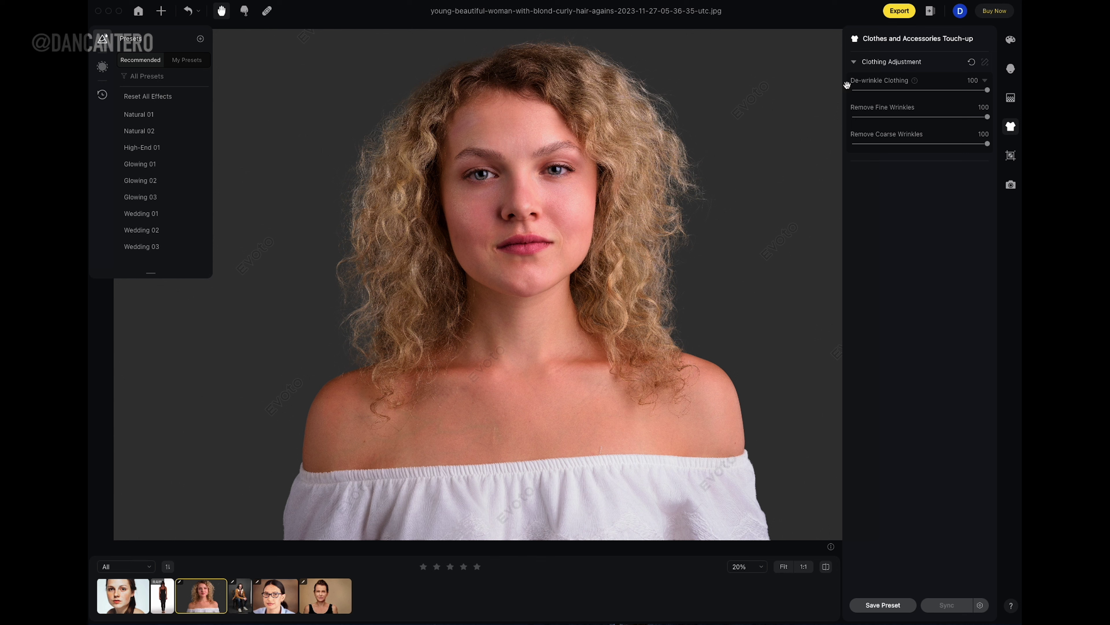
# Step: Return to Portrait Retouching and compare the curly-haired woman's edited portrait with the original several times
pyautogui.click(1011, 69)
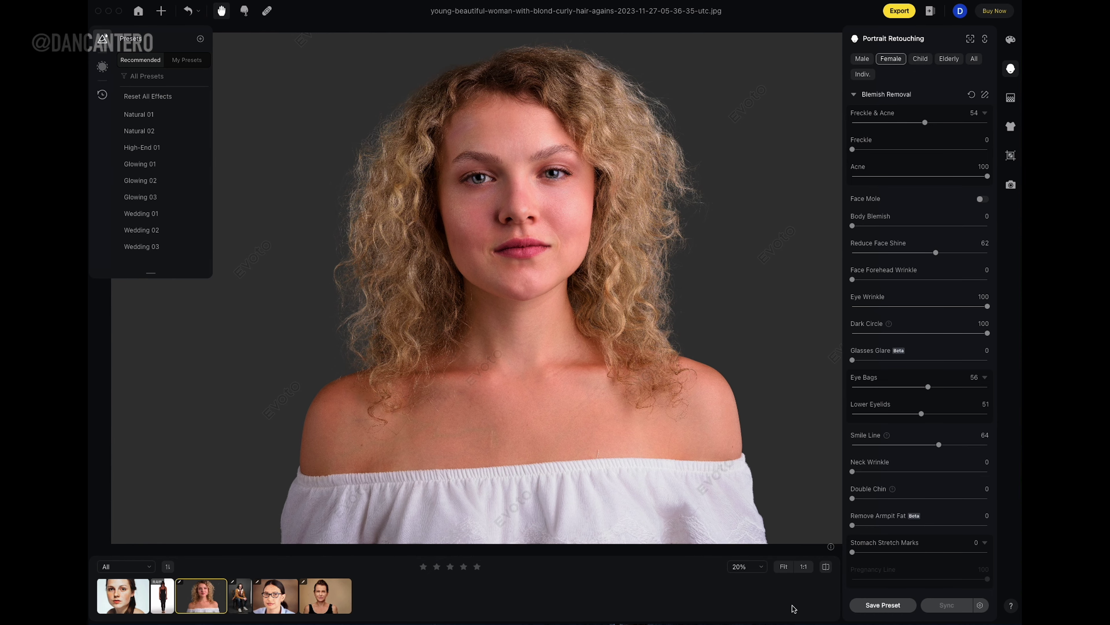
pyautogui.click(826, 567)
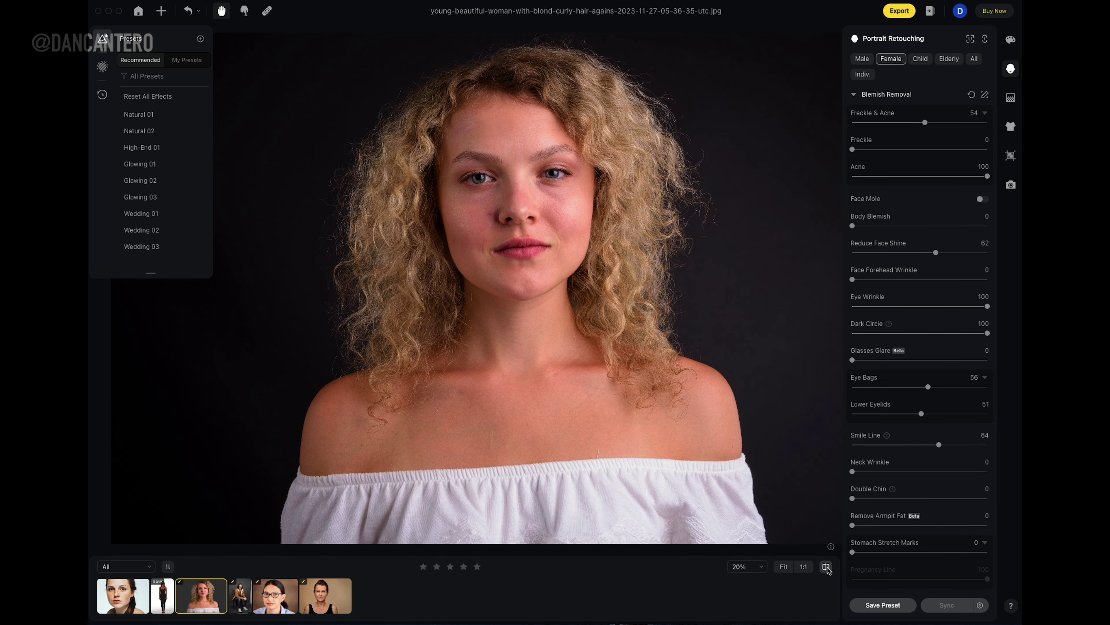
pyautogui.click(826, 567)
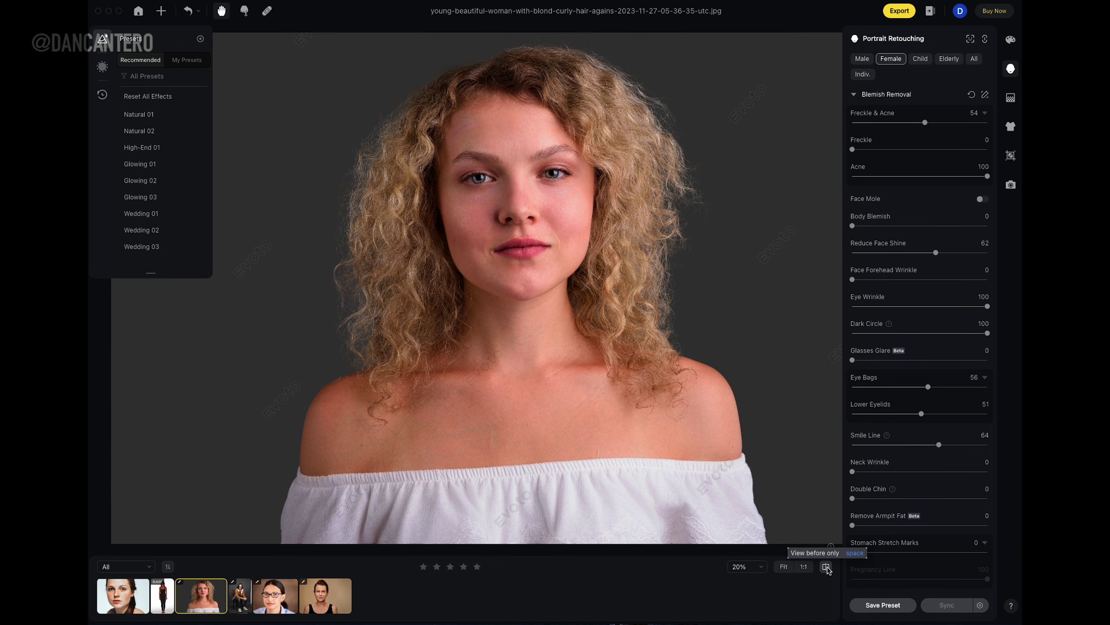
pyautogui.click(826, 566)
pyautogui.click(826, 567)
pyautogui.click(826, 567)
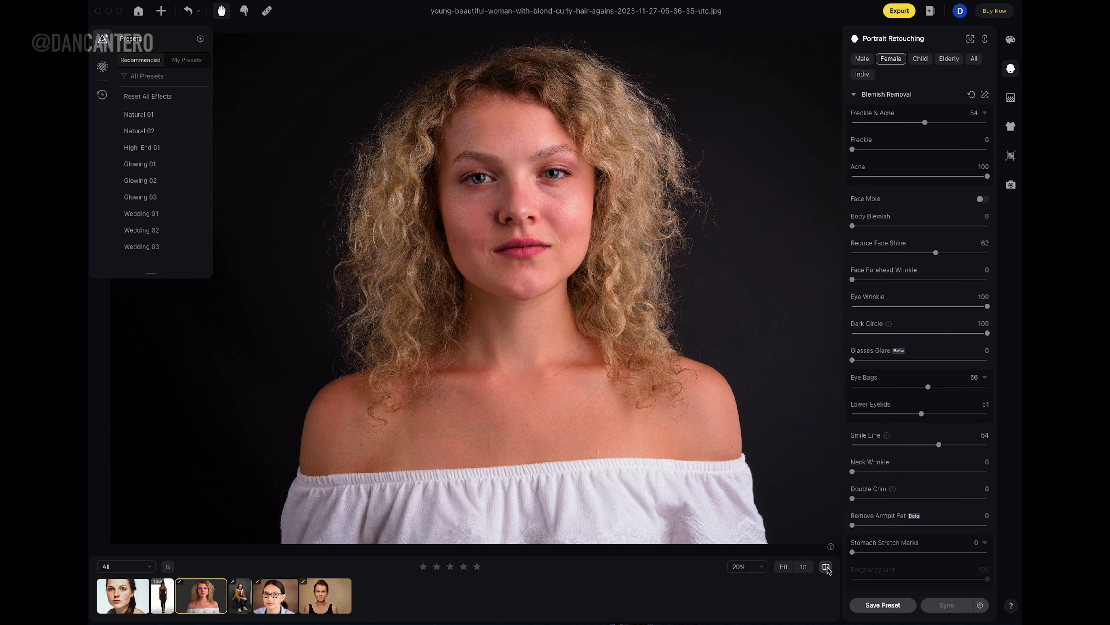
pyautogui.click(826, 567)
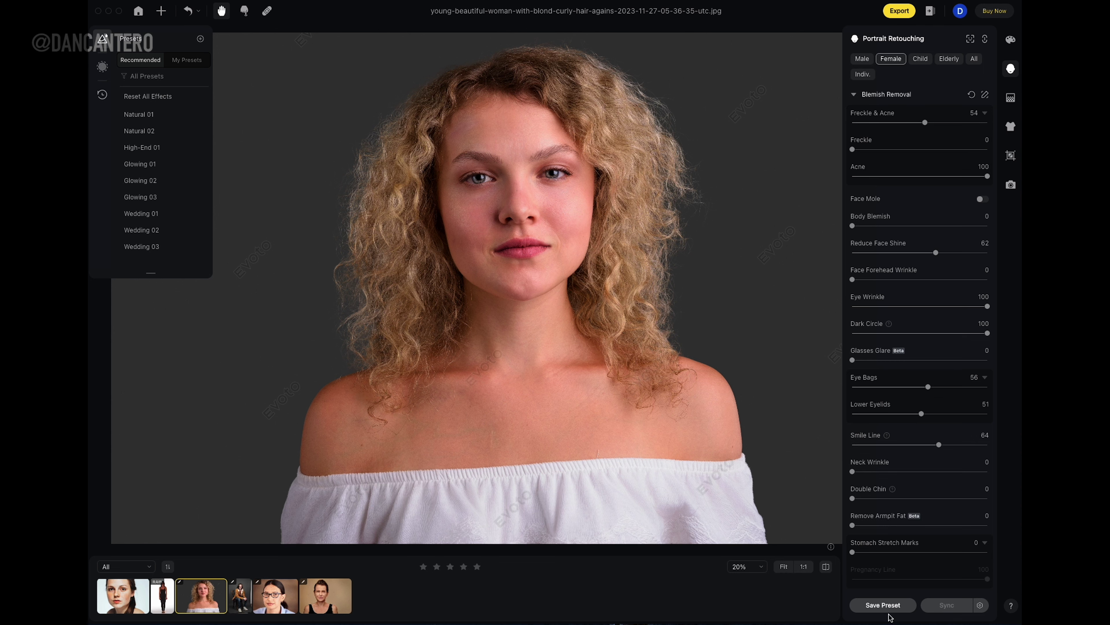
# Step: Save the current adjustments as a Combination preset named "Test Preset" in the Life Property group
pyautogui.click(883, 605)
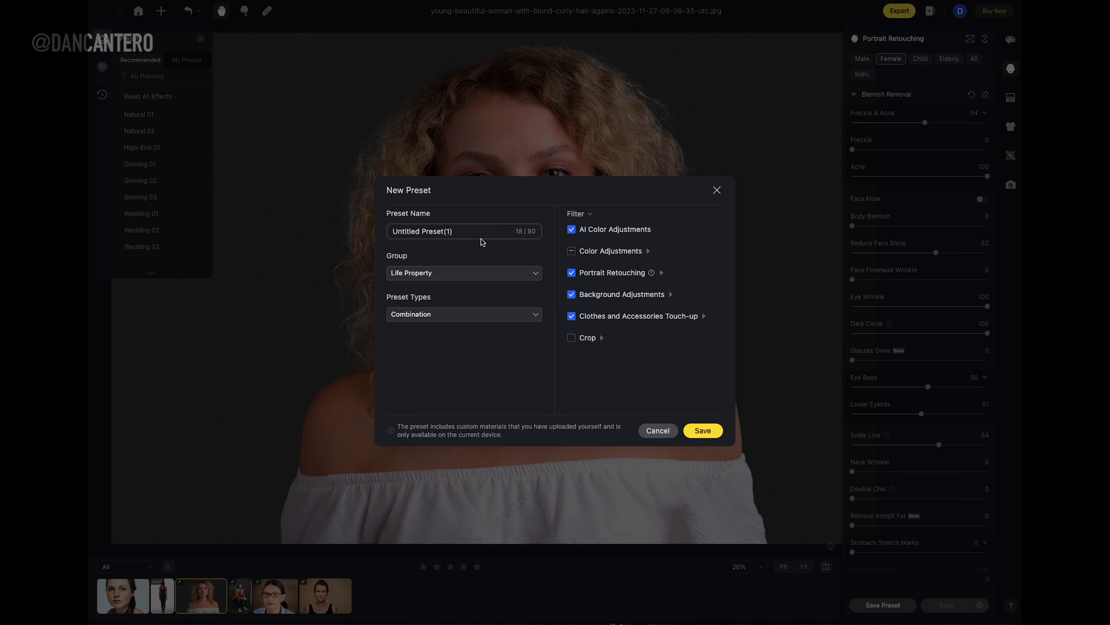
pyautogui.moveTo(478, 231); pyautogui.dragTo(369, 228)
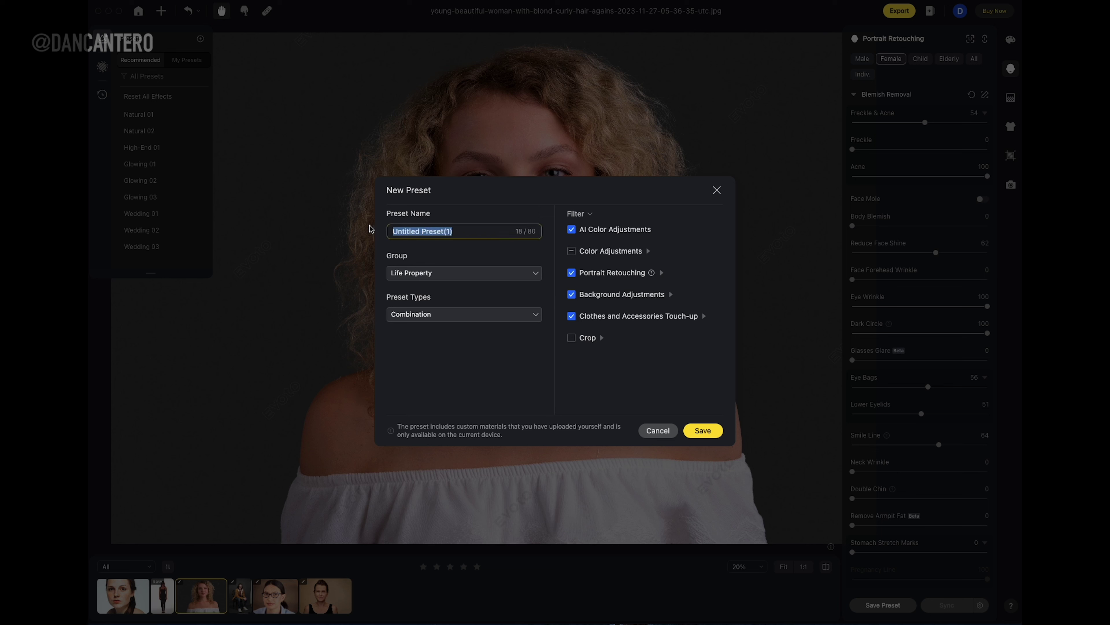
pyautogui.write('Test Preset')
pyautogui.click(526, 316)
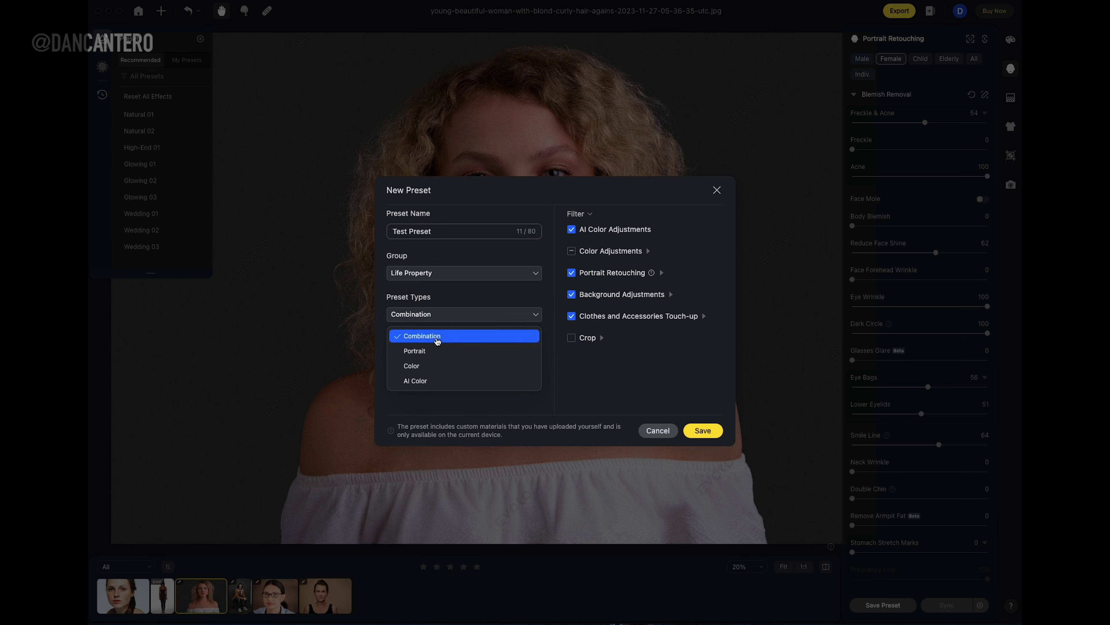
pyautogui.click(435, 339)
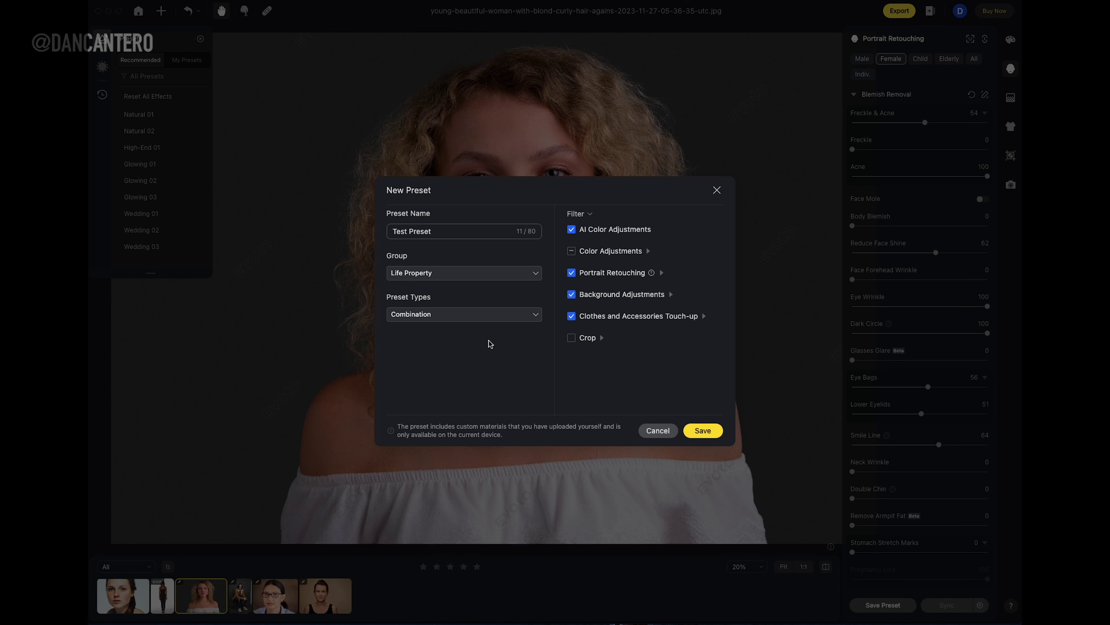
pyautogui.click(703, 431)
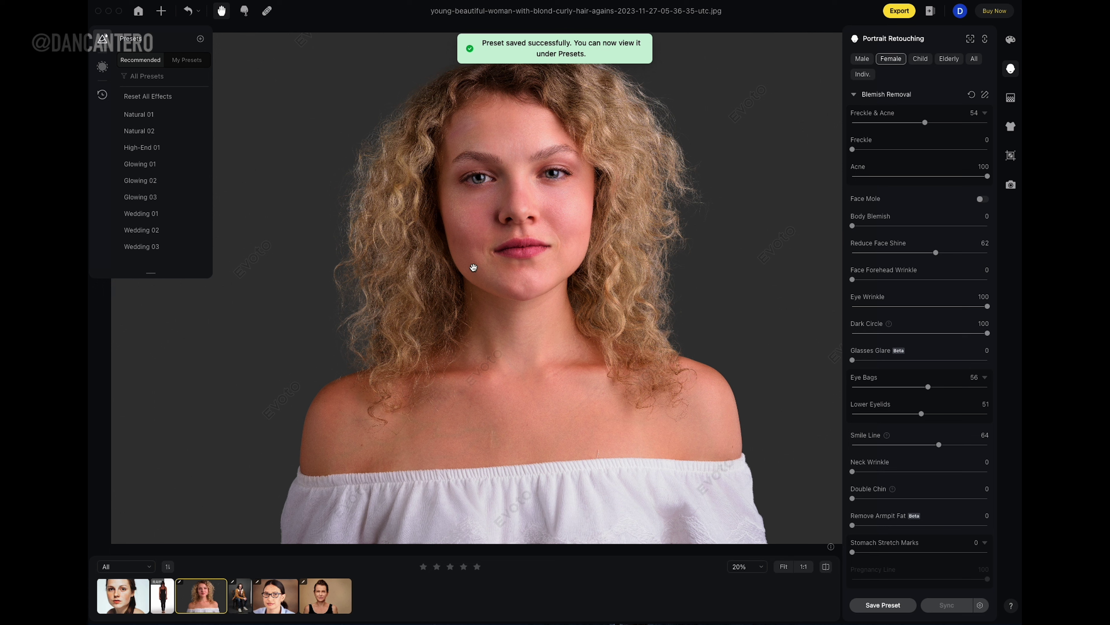
# Step: Show the saved custom presets and expand both groups, including Life Property, to reveal their contents
pyautogui.click(187, 60)
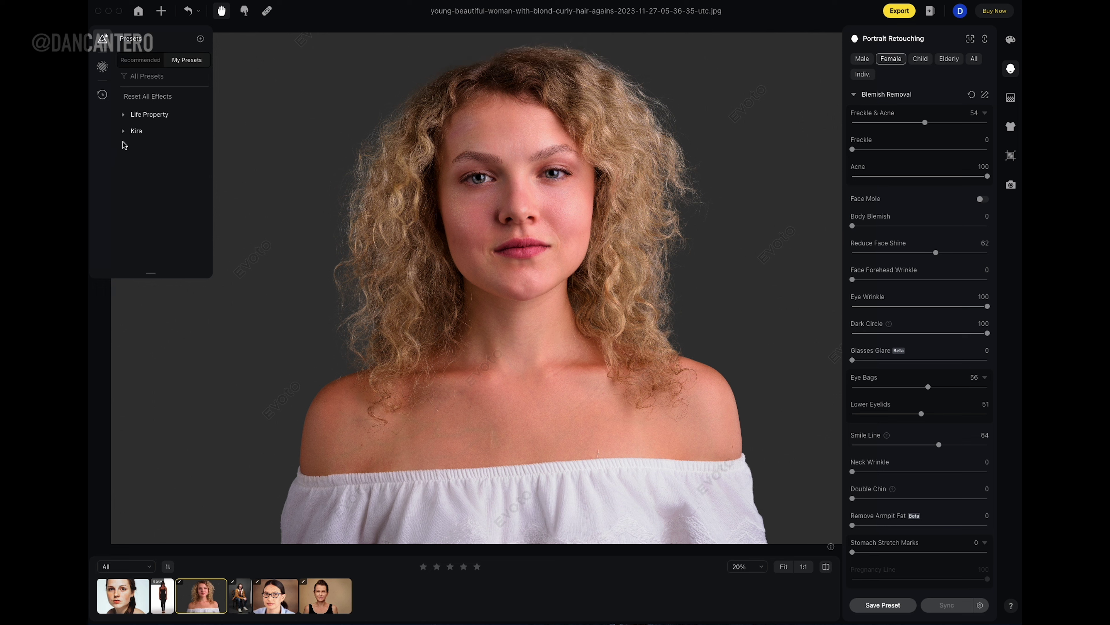
pyautogui.click(123, 131)
pyautogui.click(123, 114)
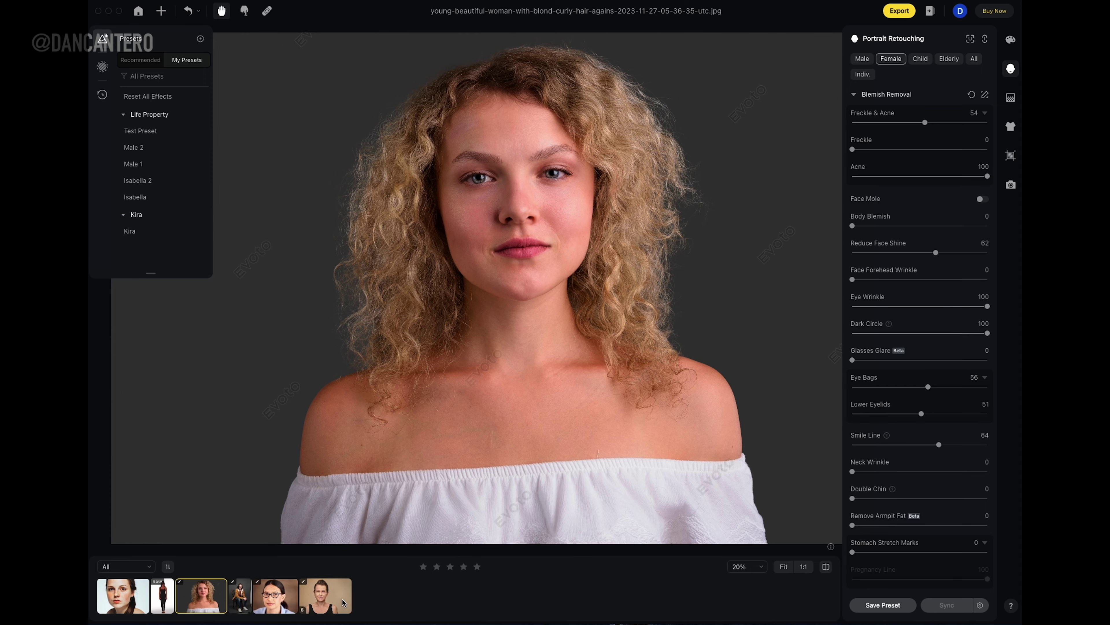
# Step: Open the mature woman's studio portrait, reposition it in view and apply the "Test Preset" from Life Property
pyautogui.click(331, 596)
pyautogui.moveTo(422, 365); pyautogui.dragTo(536, 350)
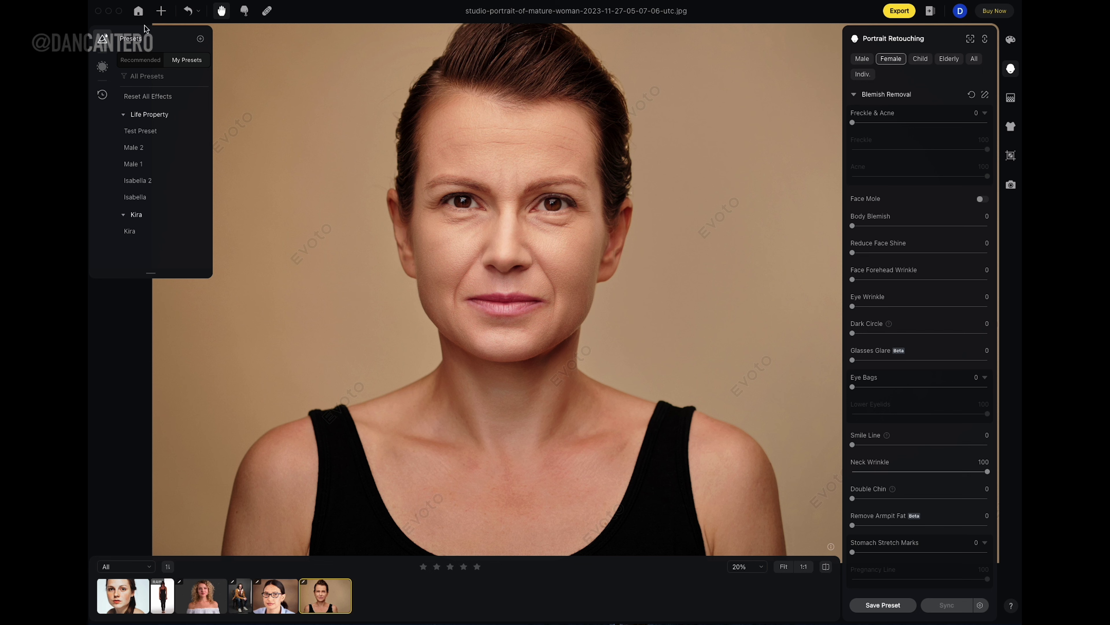
pyautogui.click(154, 139)
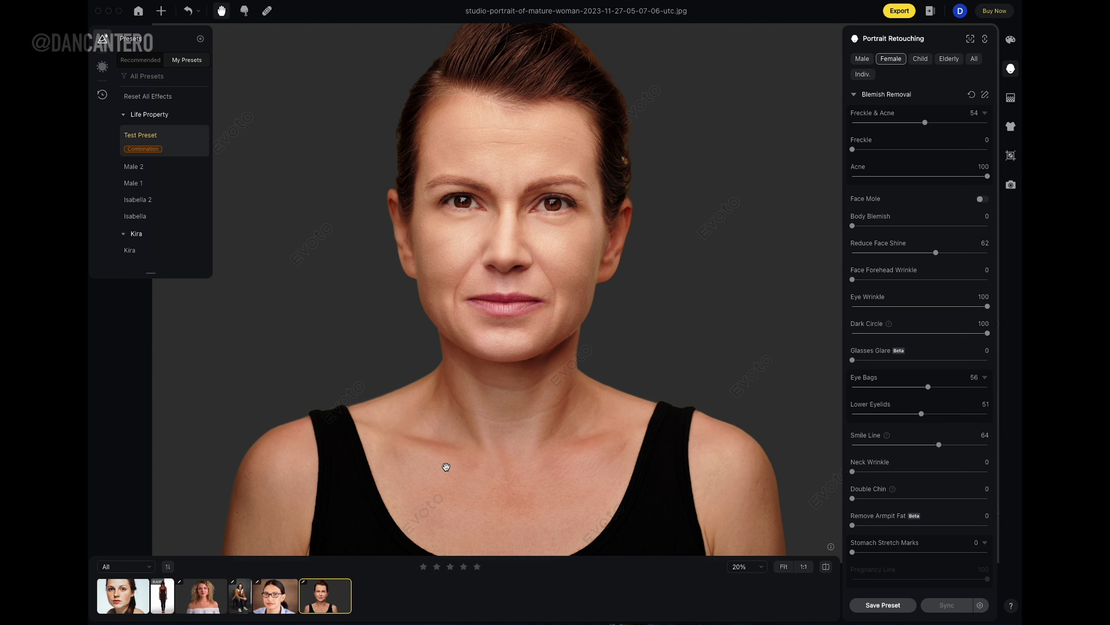
# Step: Compare the mature woman's preset result with the original photo twice, and go back to the curly-haired woman's portrait
pyautogui.click(826, 568)
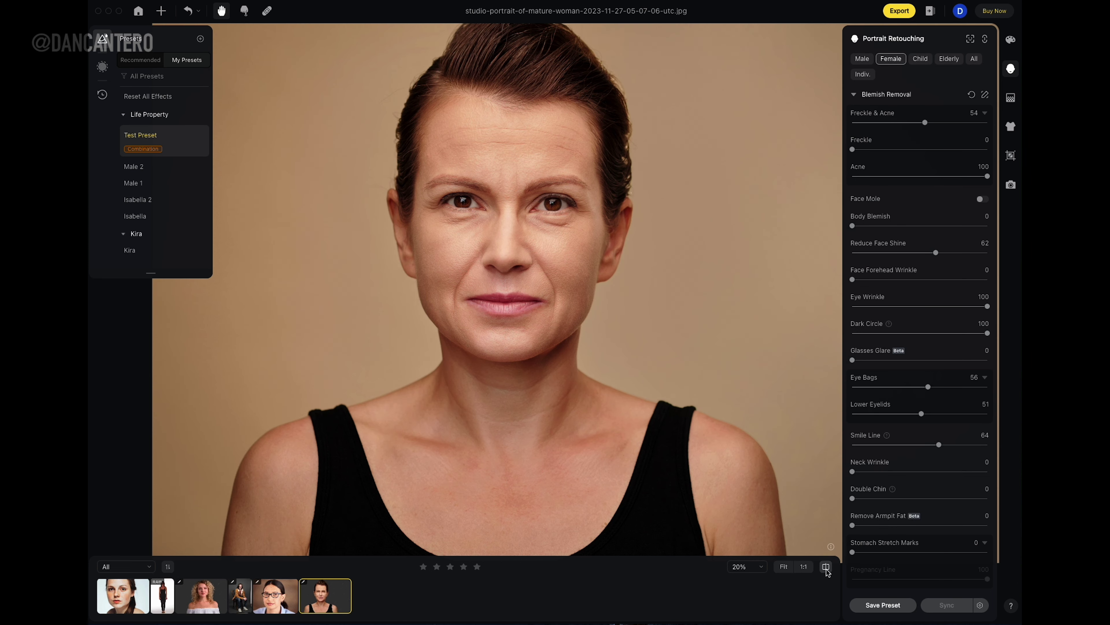
pyautogui.click(826, 568)
pyautogui.click(826, 567)
pyautogui.click(825, 568)
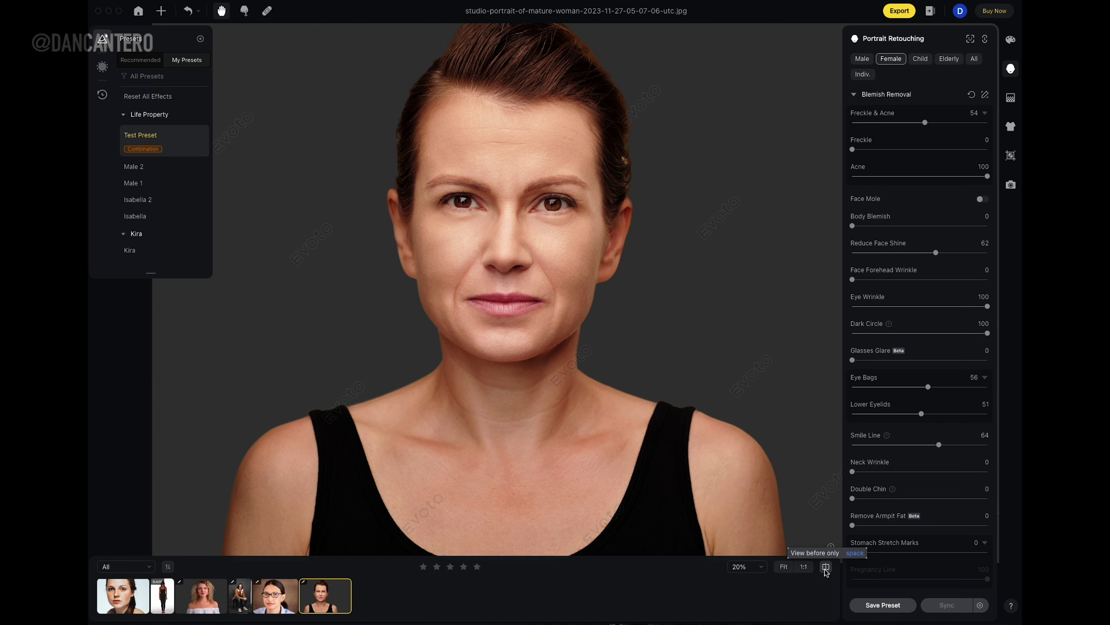
pyautogui.click(201, 596)
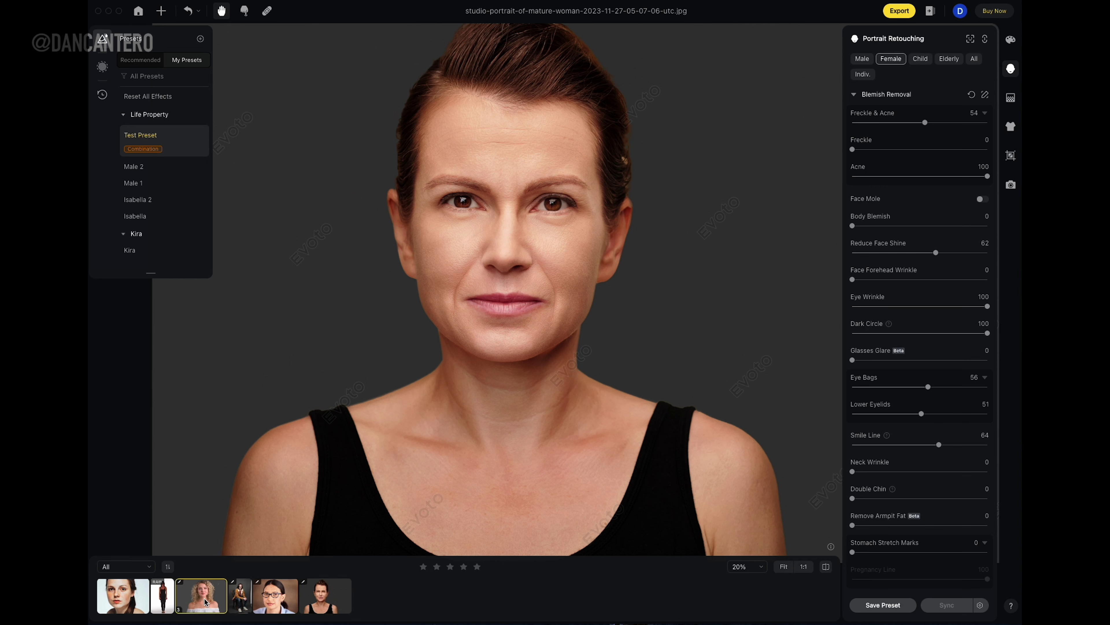